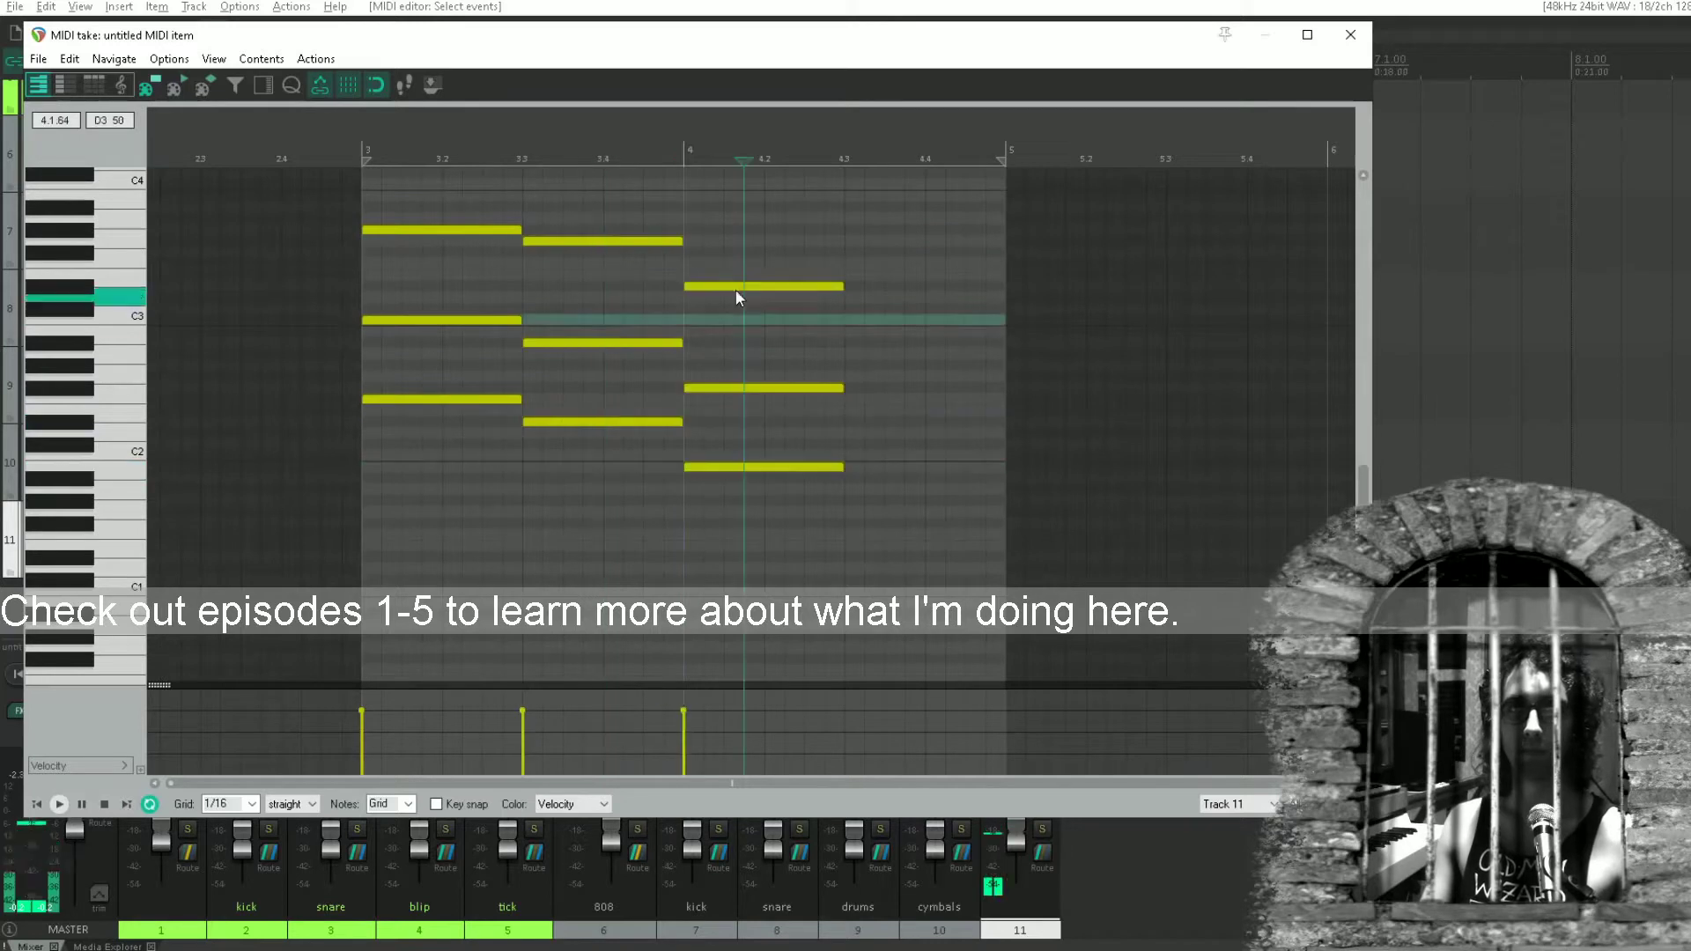
# Raise the third chord's lower two notes by a semitone, complete a fourth chord at 4.3, and audition the progression.
pyautogui.moveTo(736, 289); pyautogui.dragTo(736, 299)
pyautogui.moveTo(722, 268); pyautogui.dragTo(740, 456)
pyautogui.moveTo(590, 423); pyautogui.dragTo(912, 445)
pyautogui.click(338, 448)
pyautogui.press('space')
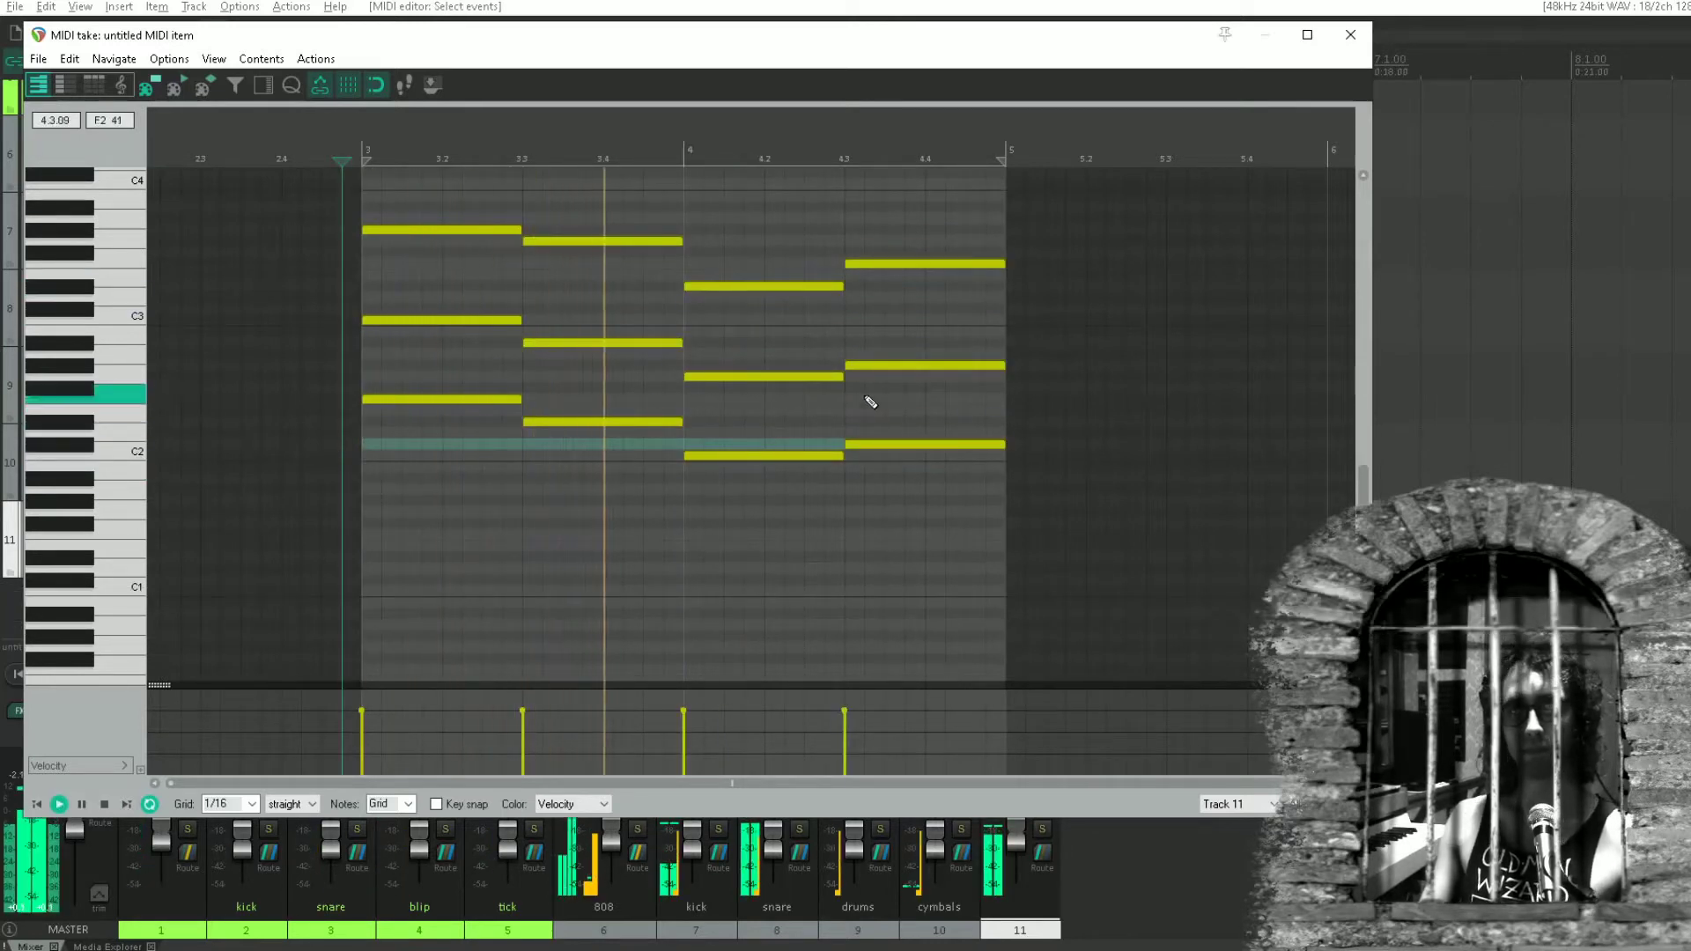
pyautogui.click(1349, 35)
pyautogui.press('space')
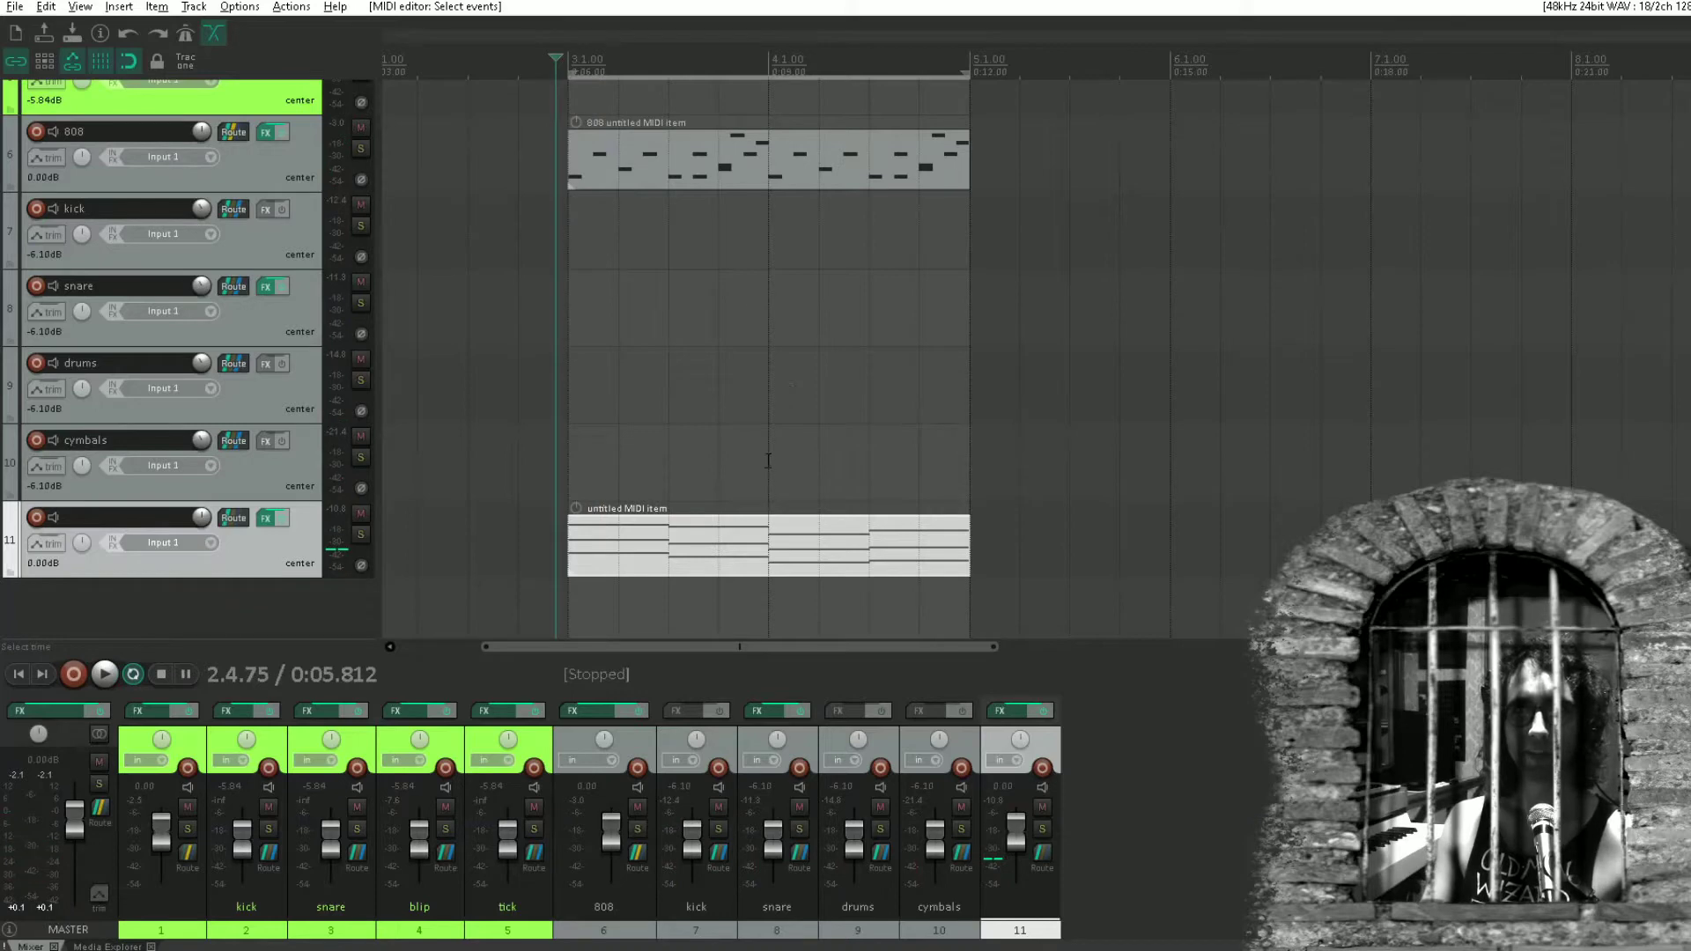
# Delete the two D#2 notes at beats 3.4 and 4.4 from the 808 track's MIDI item.
pyautogui.doubleClick(698, 168)
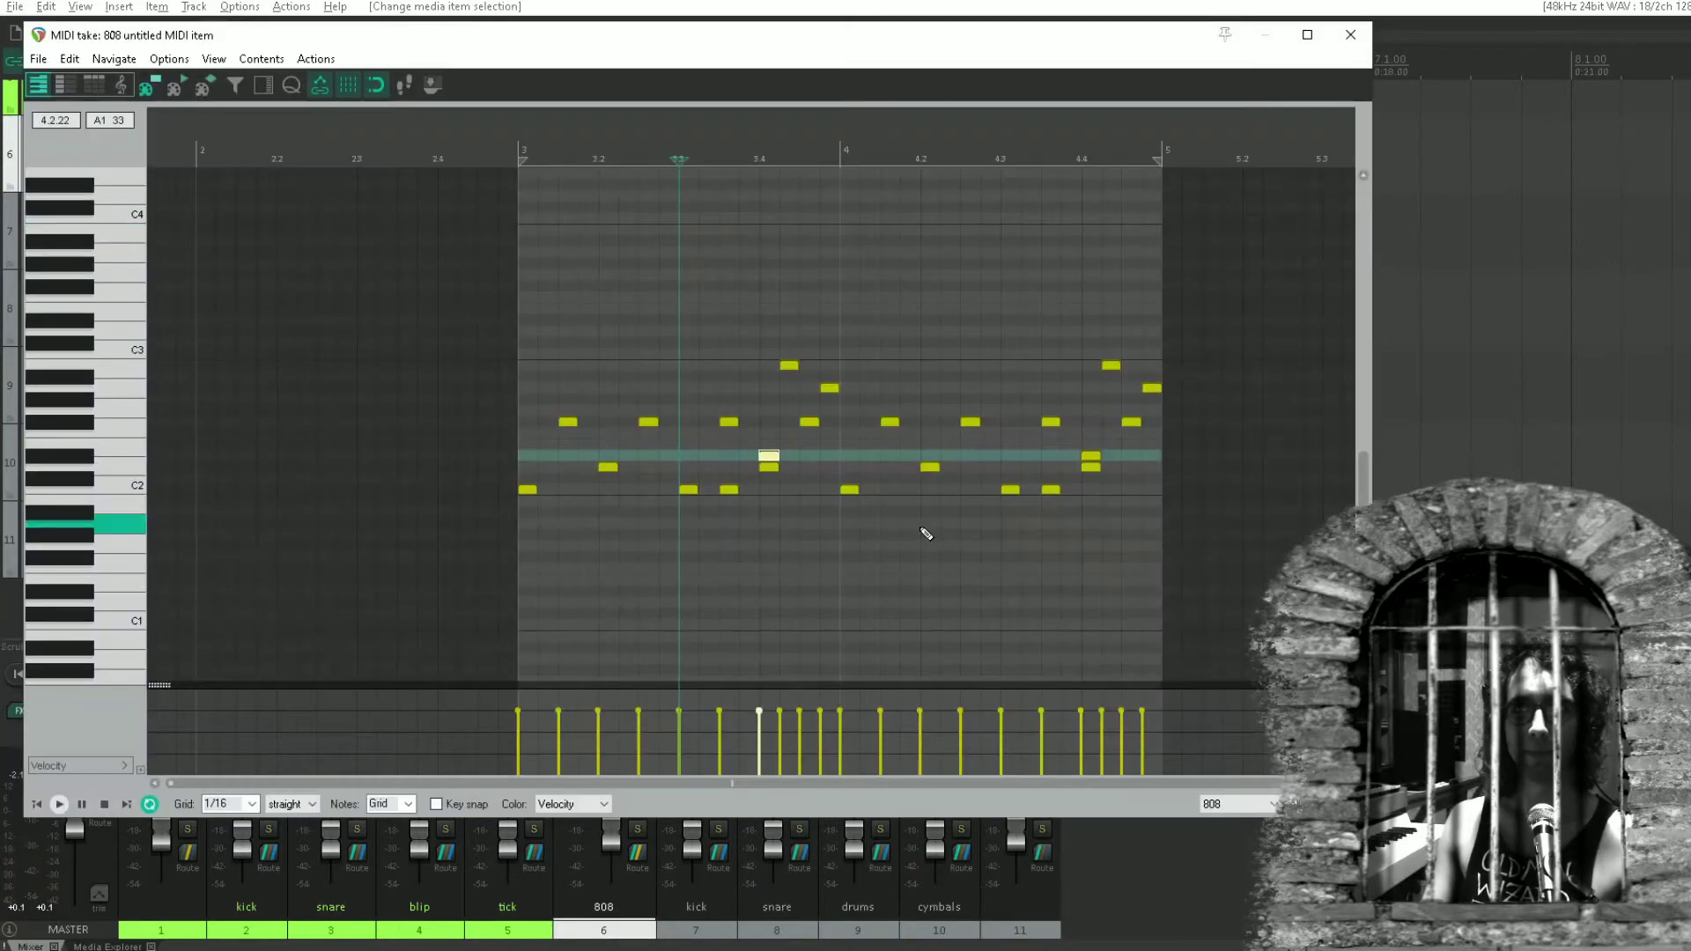
pyautogui.moveTo(823, 452); pyautogui.dragTo(823, 454)
pyautogui.click(769, 456)
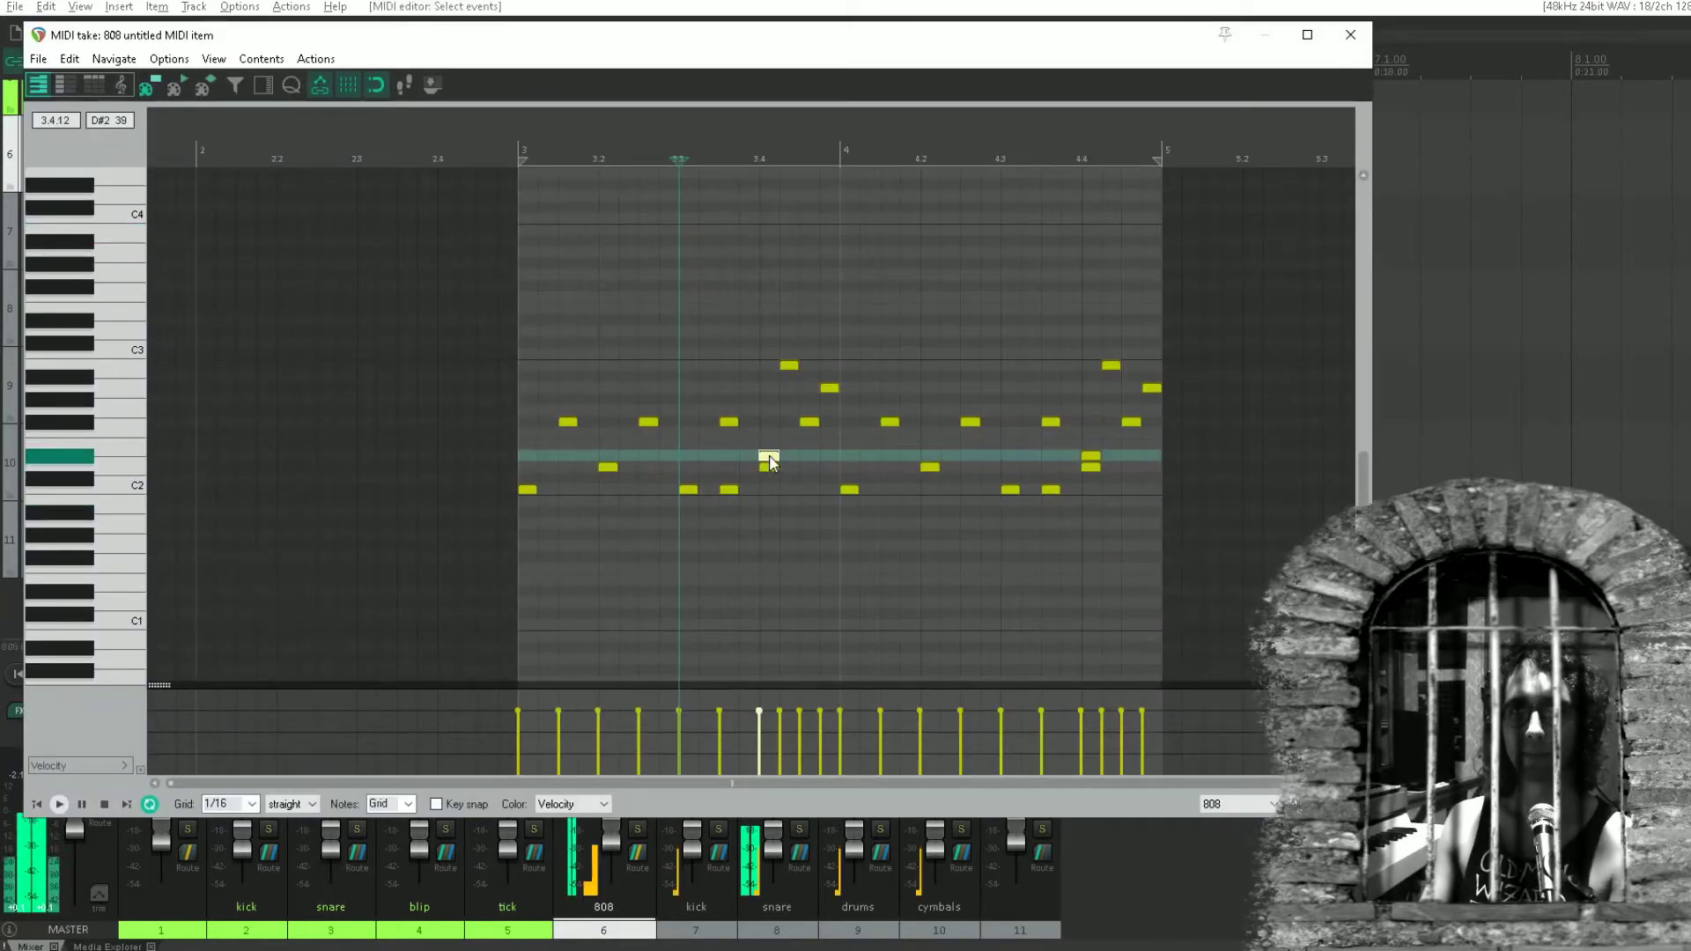
pyautogui.doubleClick(1088, 454)
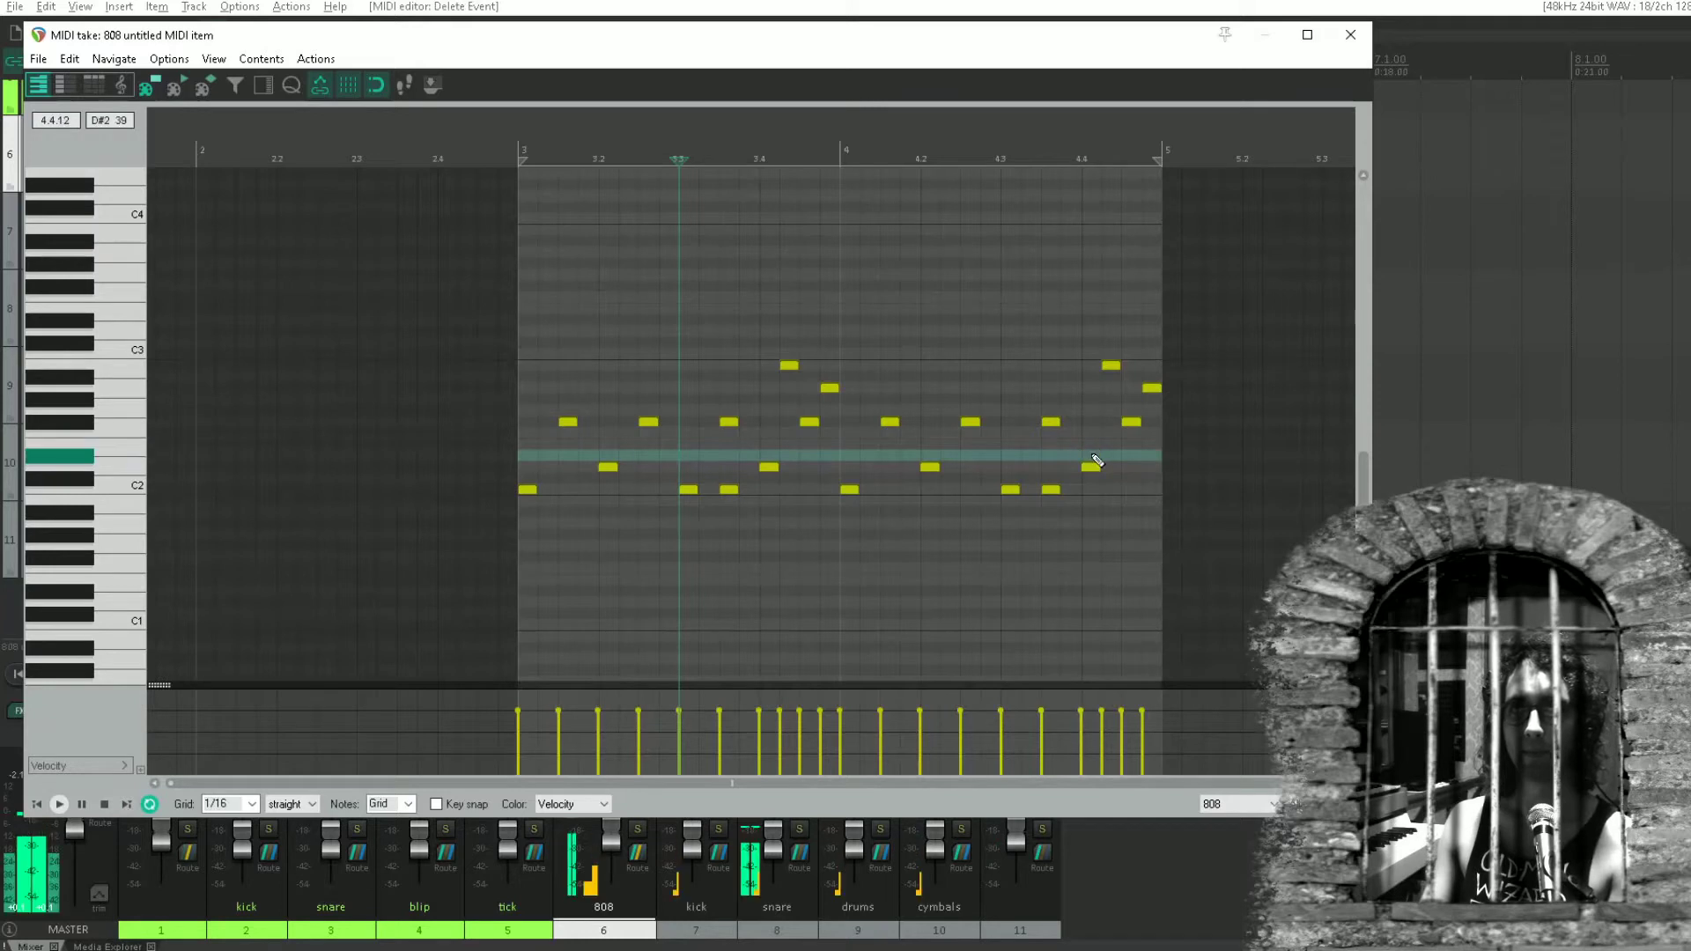
# Move the eight off-beat F#2 notes in the 808 pattern an eighth note earlier onto the beats, and play the result.
pyautogui.moveTo(1153, 428); pyautogui.dragTo(519, 426)
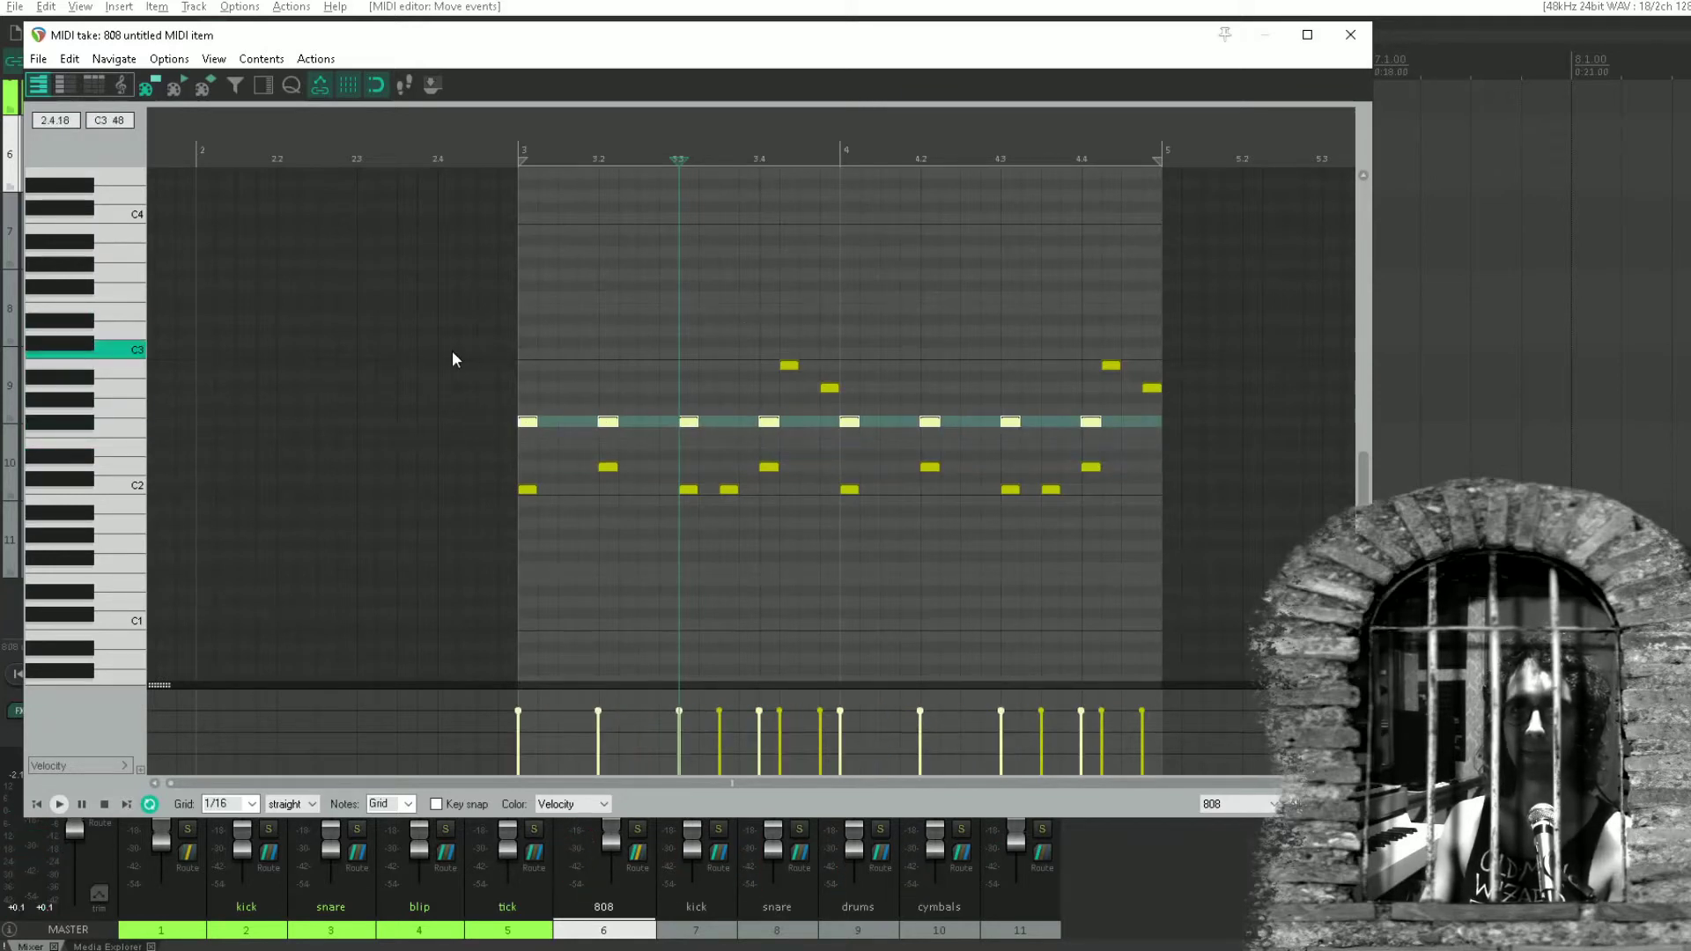
pyautogui.click(453, 352)
pyautogui.click(500, 402)
pyautogui.press('space')
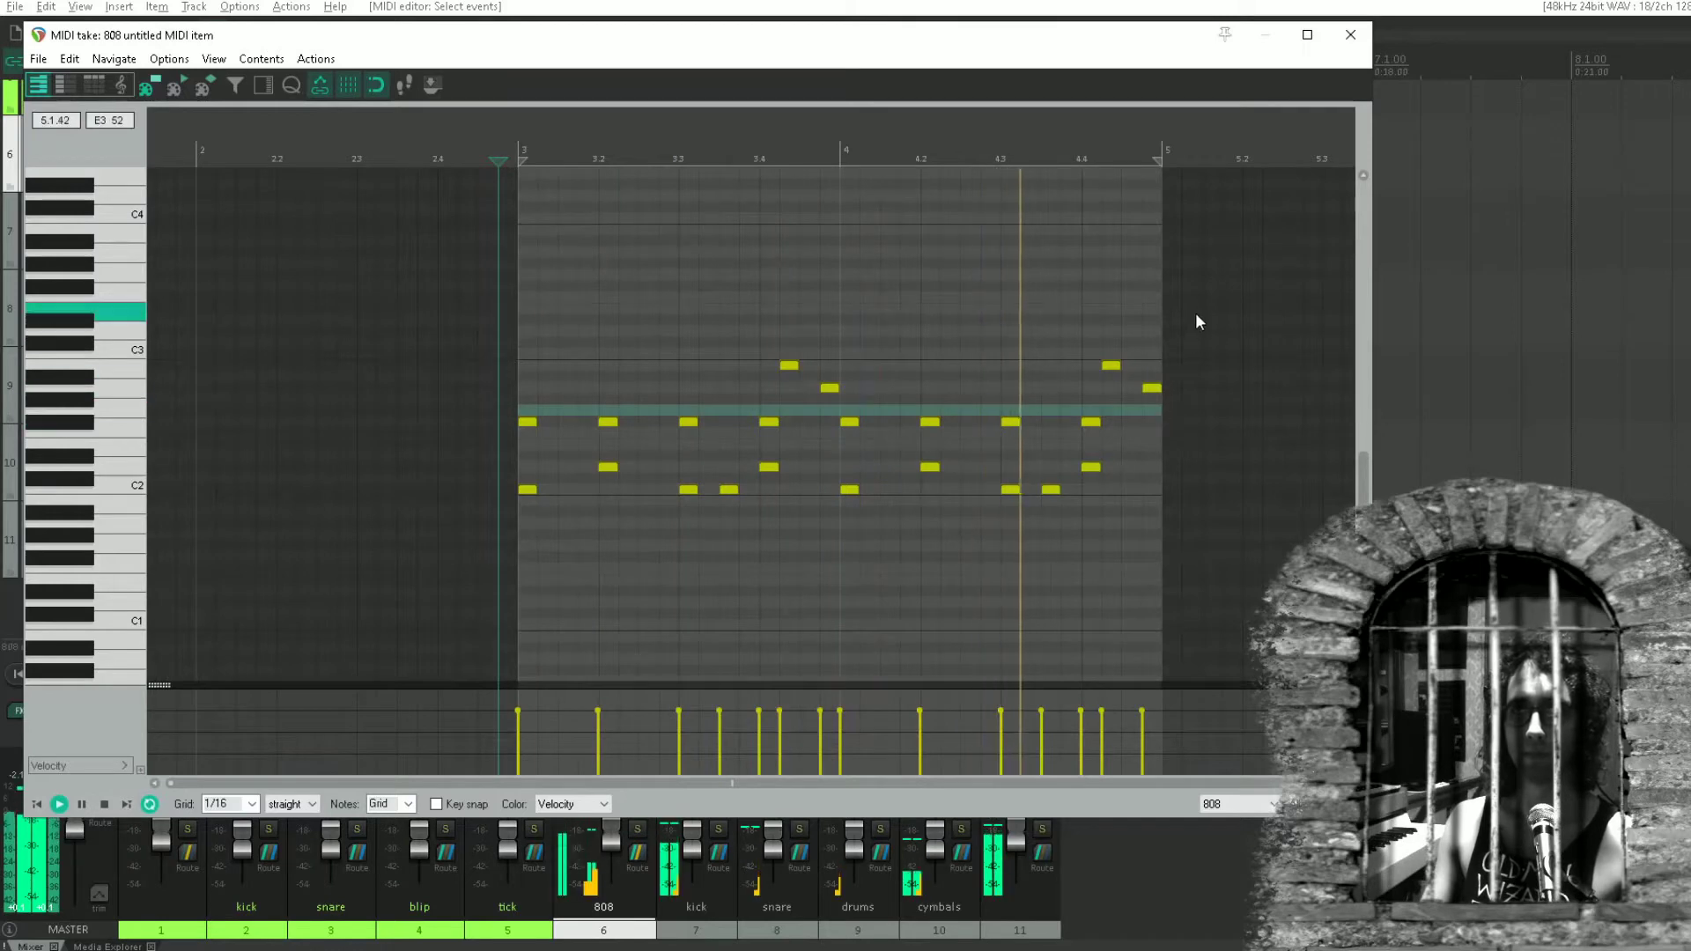
pyautogui.click(1350, 34)
pyautogui.press('space')
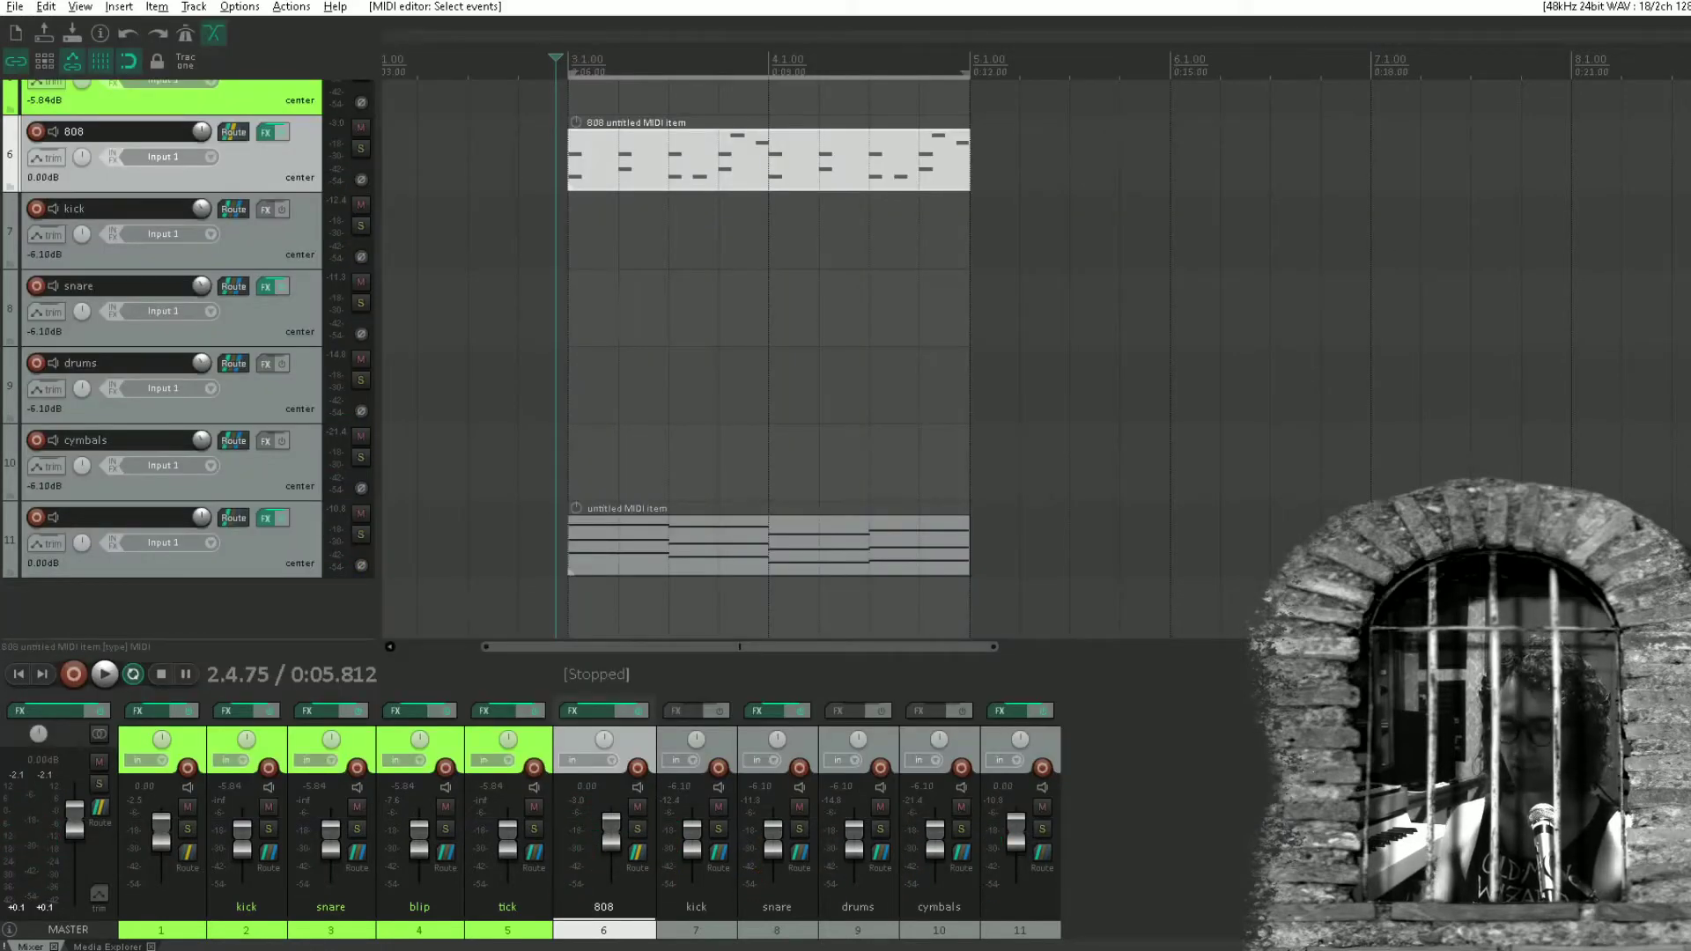
# Slow down the project tempo and fit the time selection to the MIDI items from bar 3 to bar 5 for playback.
pyautogui.press('Return')
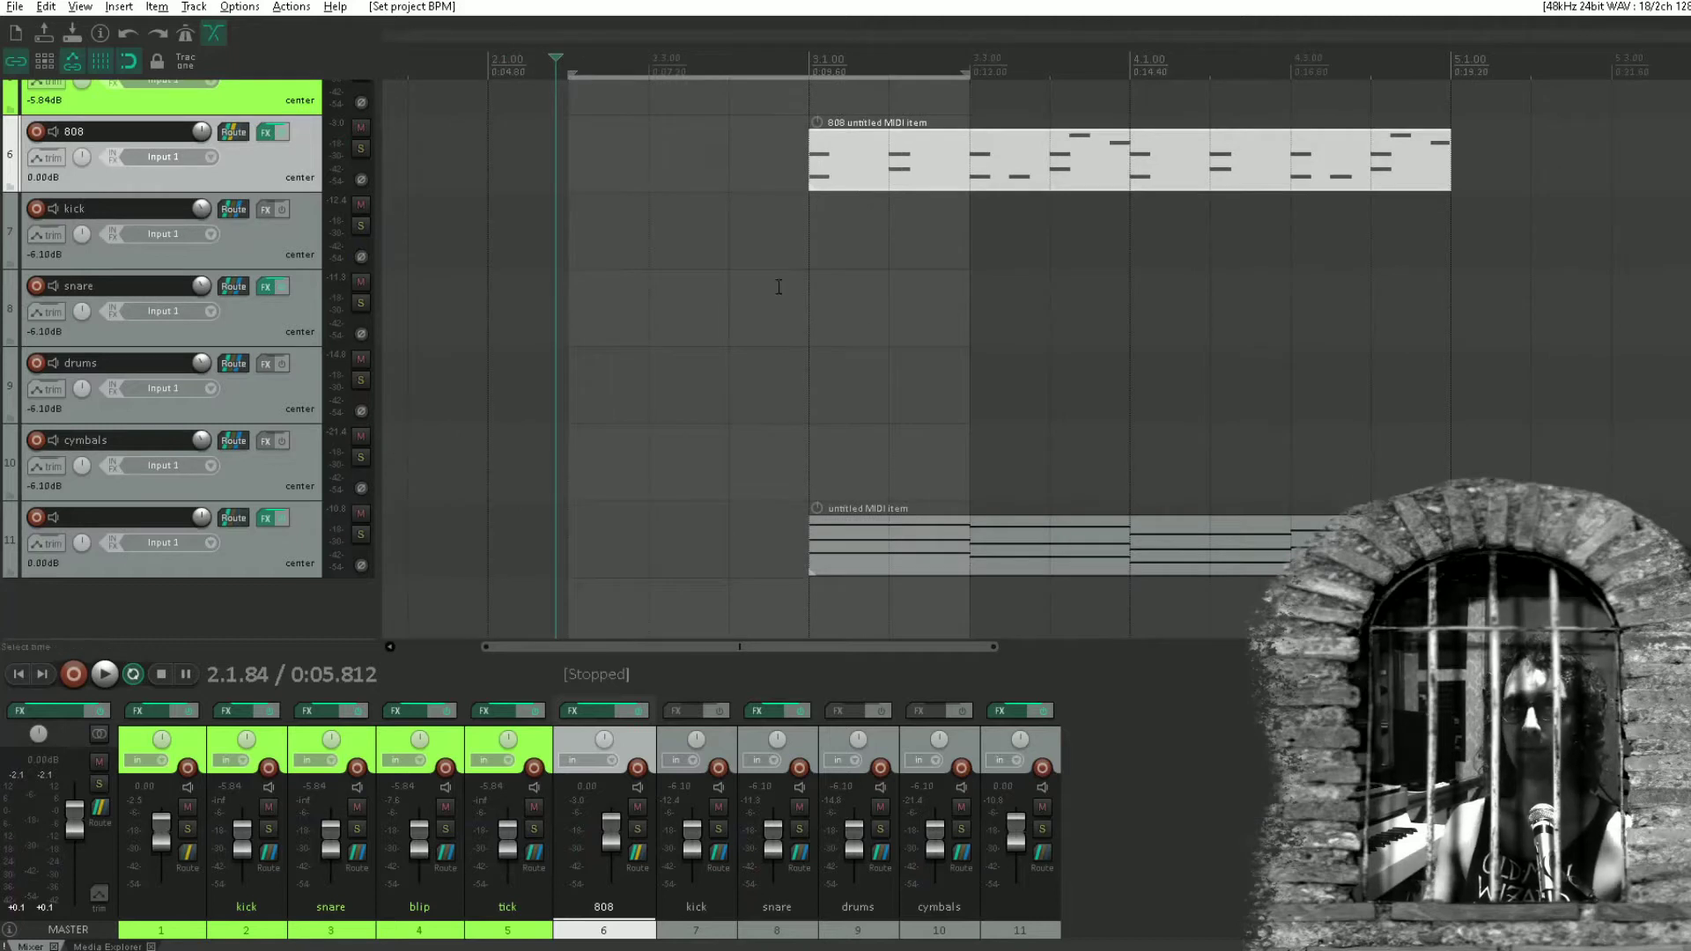
pyautogui.moveTo(778, 286); pyautogui.dragTo(1451, 227)
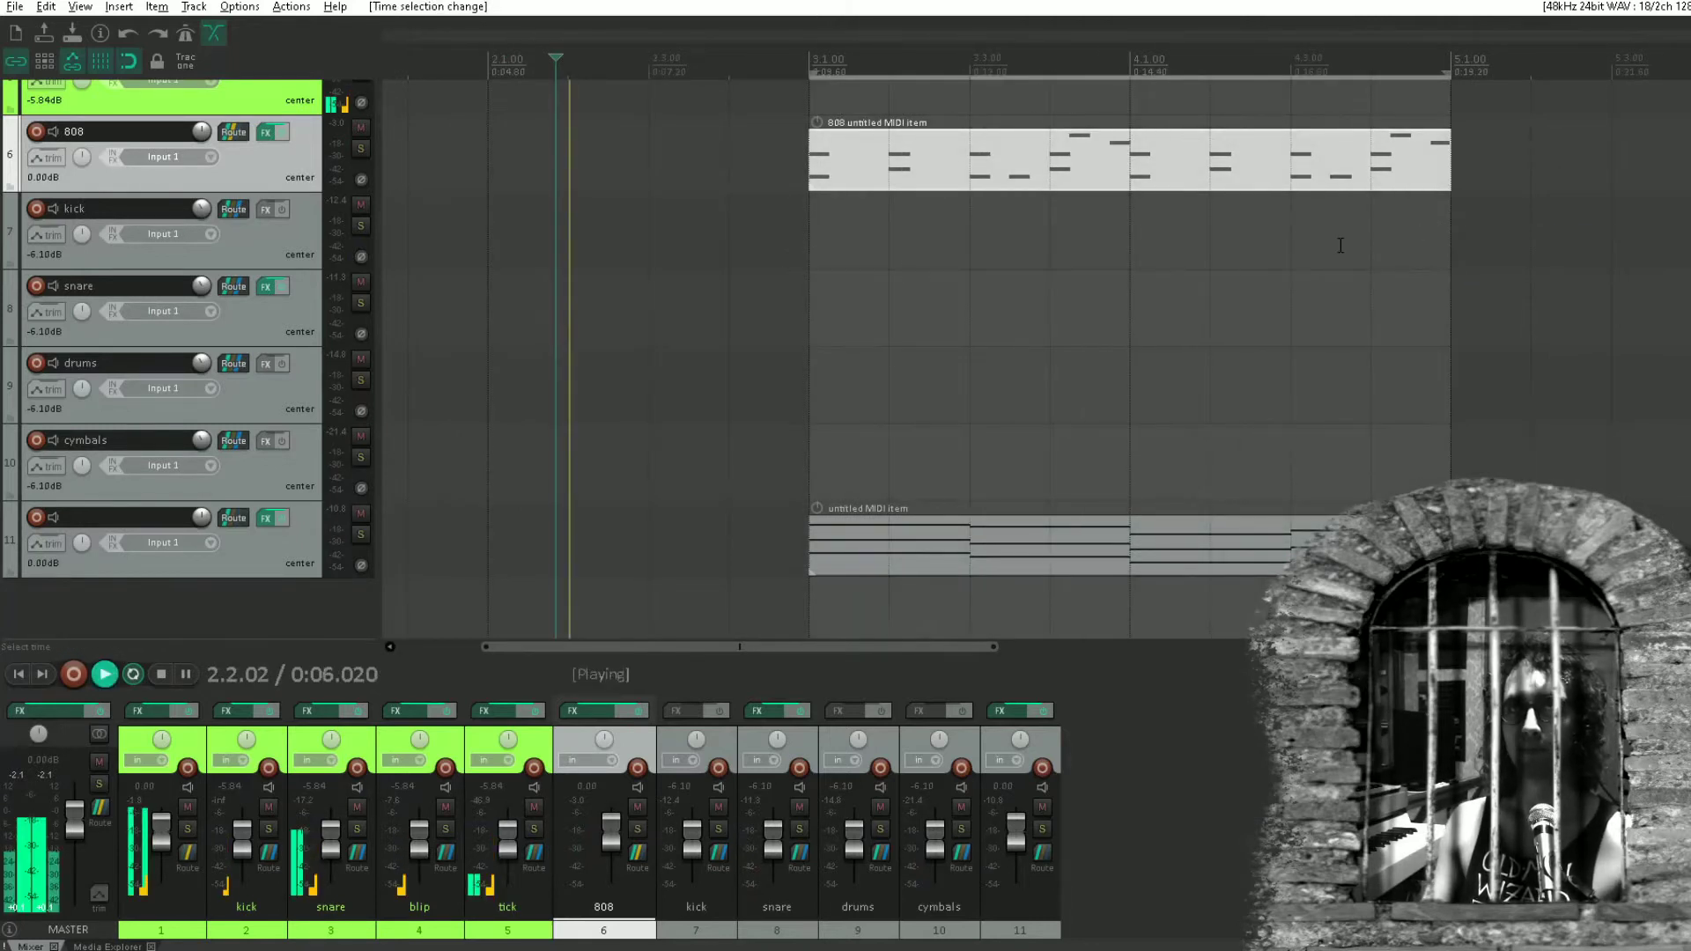
pyautogui.click(815, 222)
pyautogui.press('space')
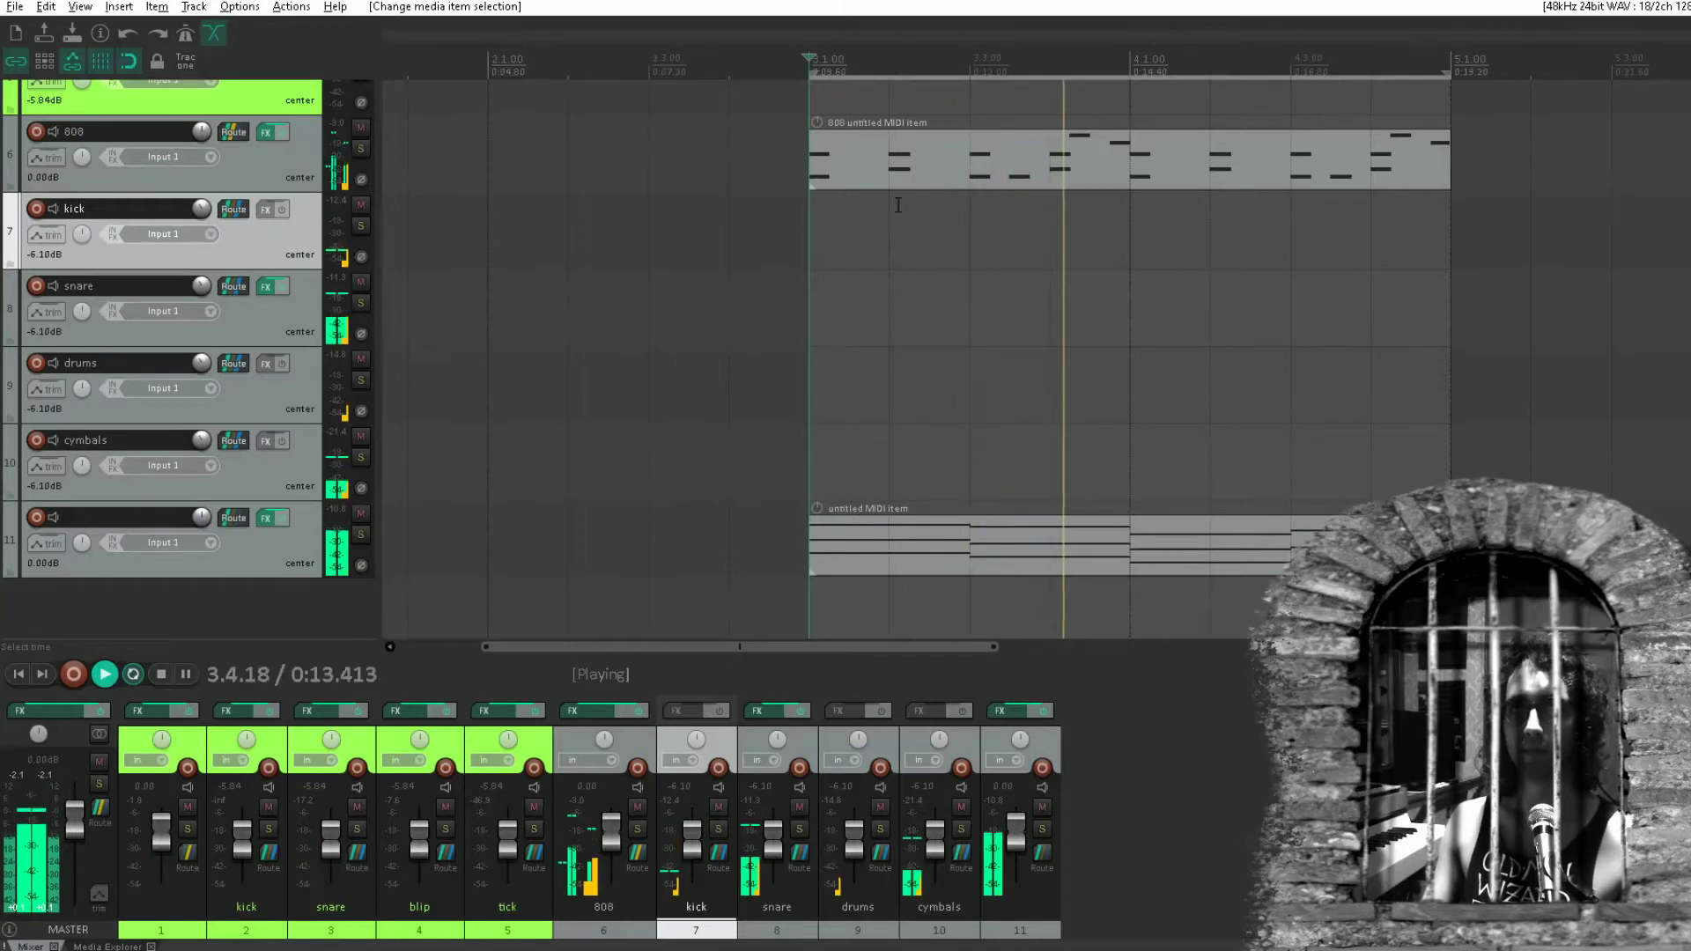
# Delete the four notes above the F#2 row and the off-beat C2 note after 3.3 from the 808 pattern.
pyautogui.doubleClick(970, 172)
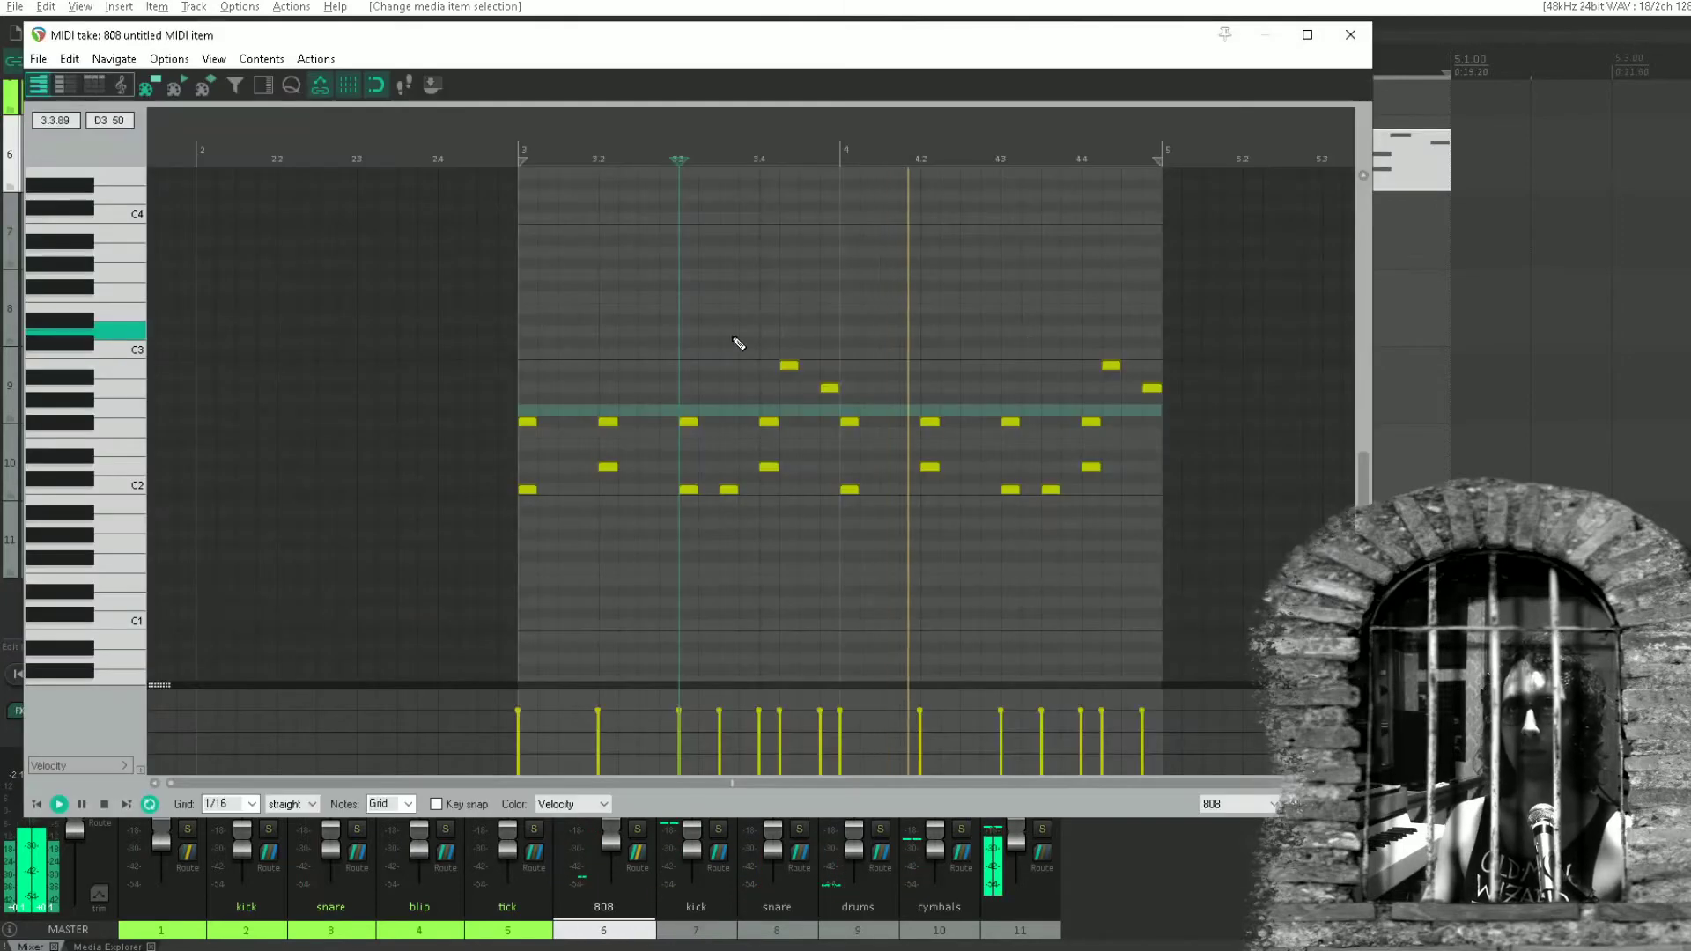
pyautogui.moveTo(706, 317); pyautogui.dragTo(1200, 384)
pyautogui.press('Delete')
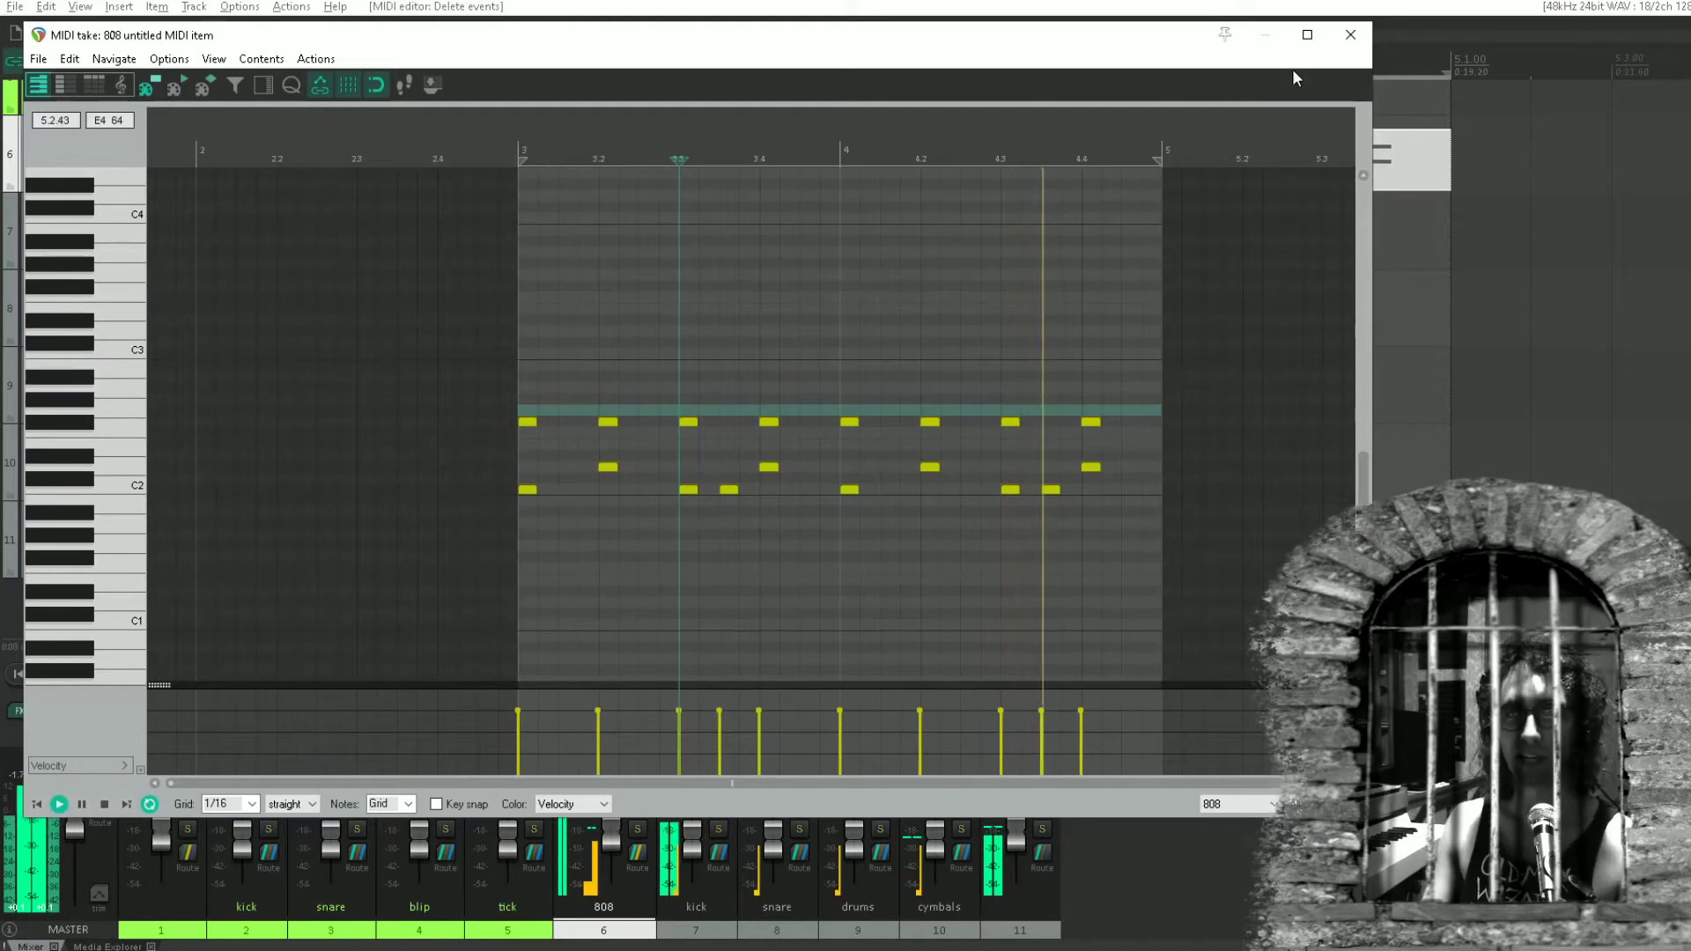
pyautogui.doubleClick(731, 491)
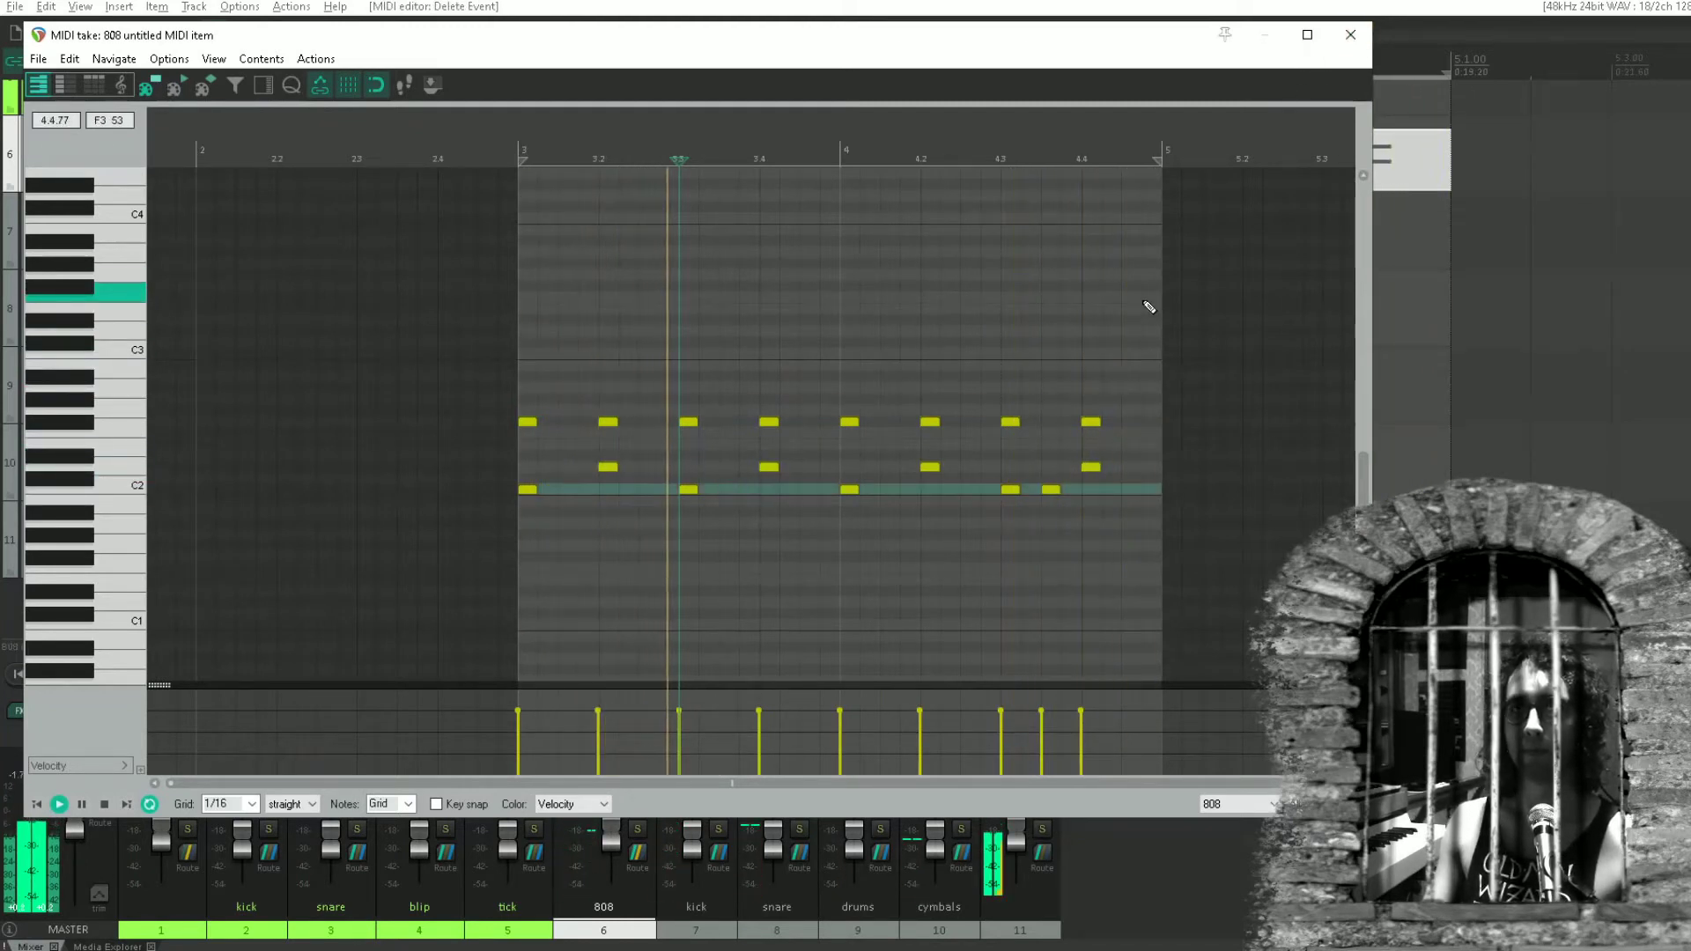
pyautogui.click(1350, 35)
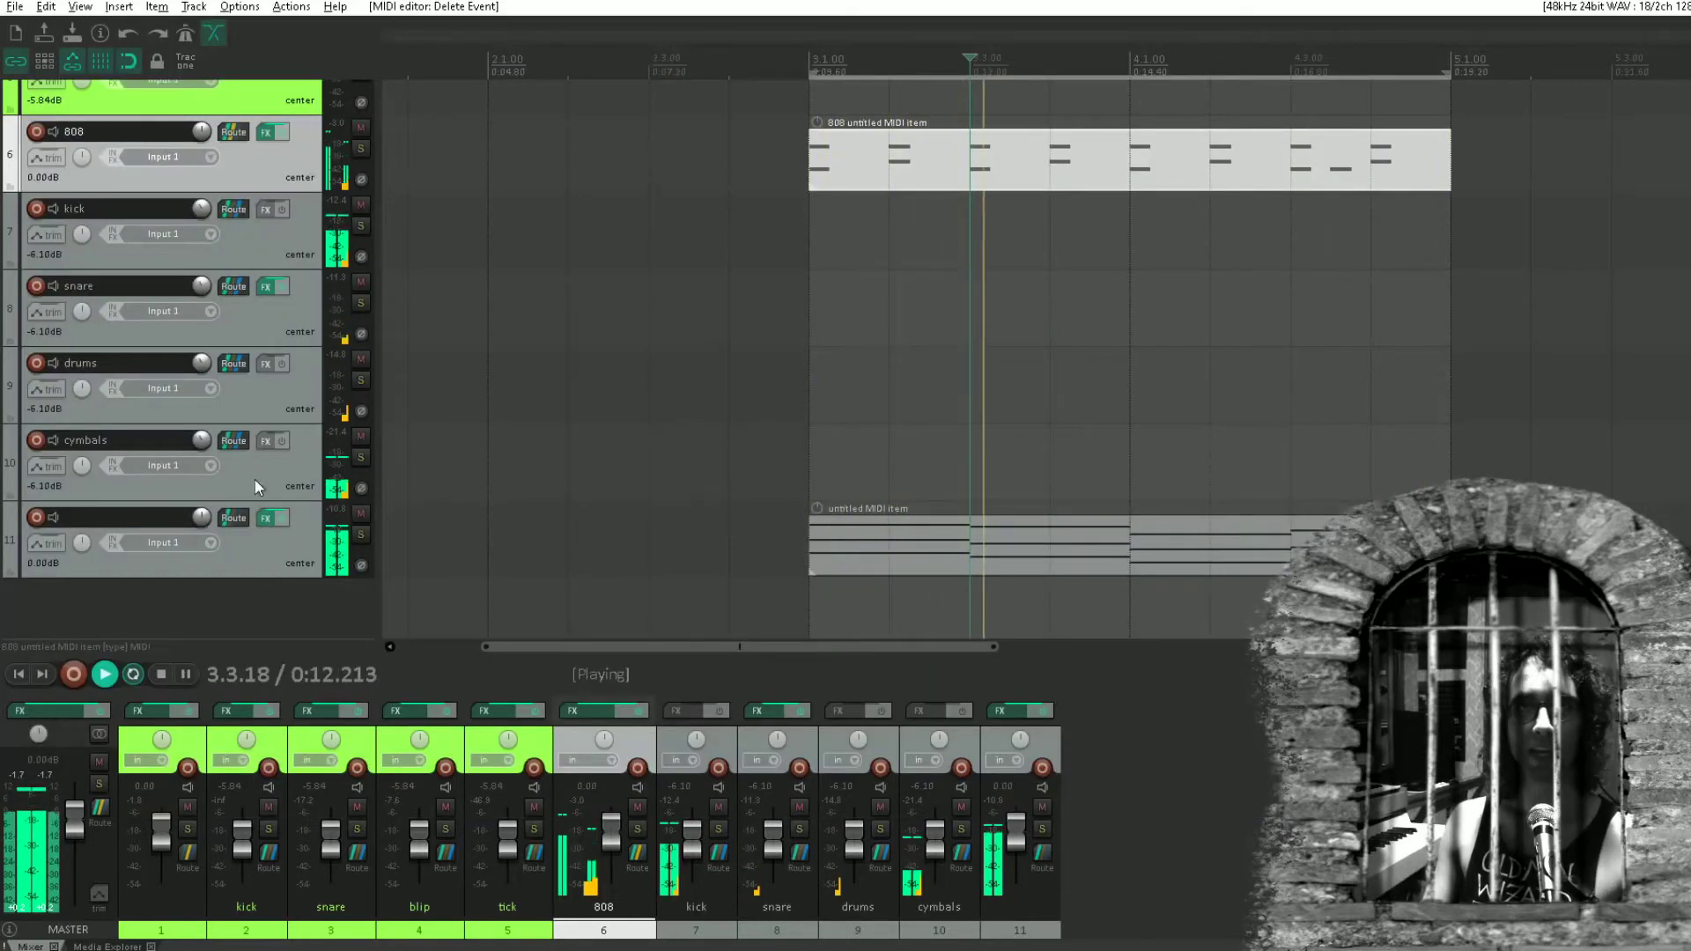
# Add the ReaEQ effect to the kick track.
pyautogui.click(266, 211)
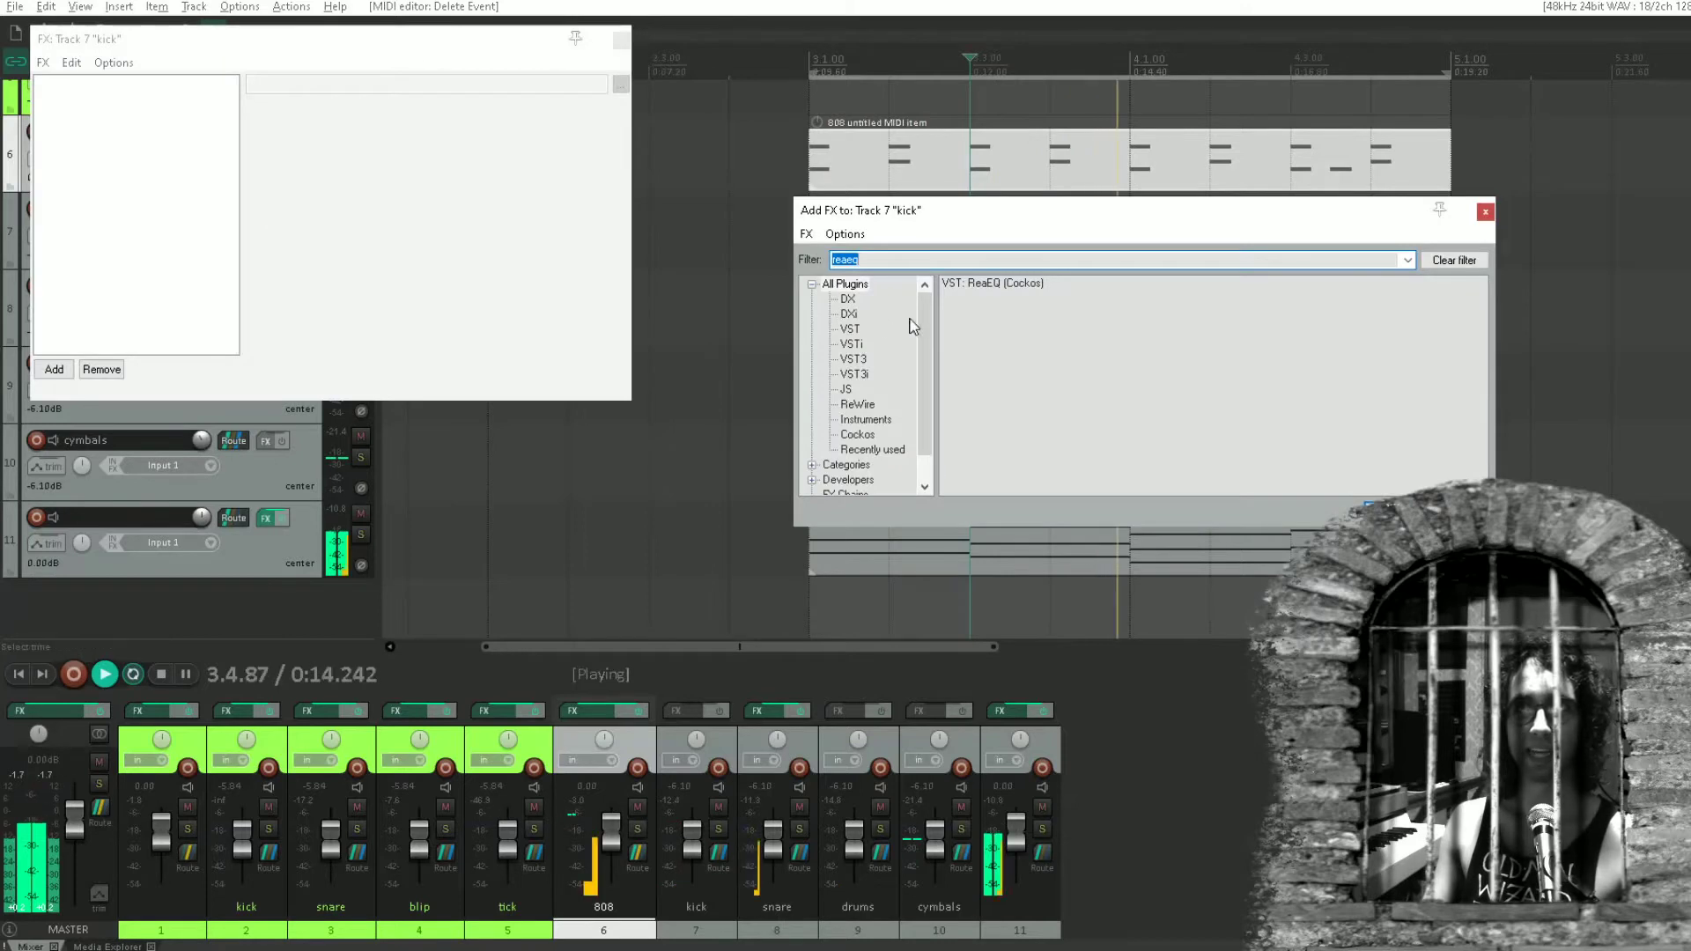
pyautogui.doubleClick(980, 283)
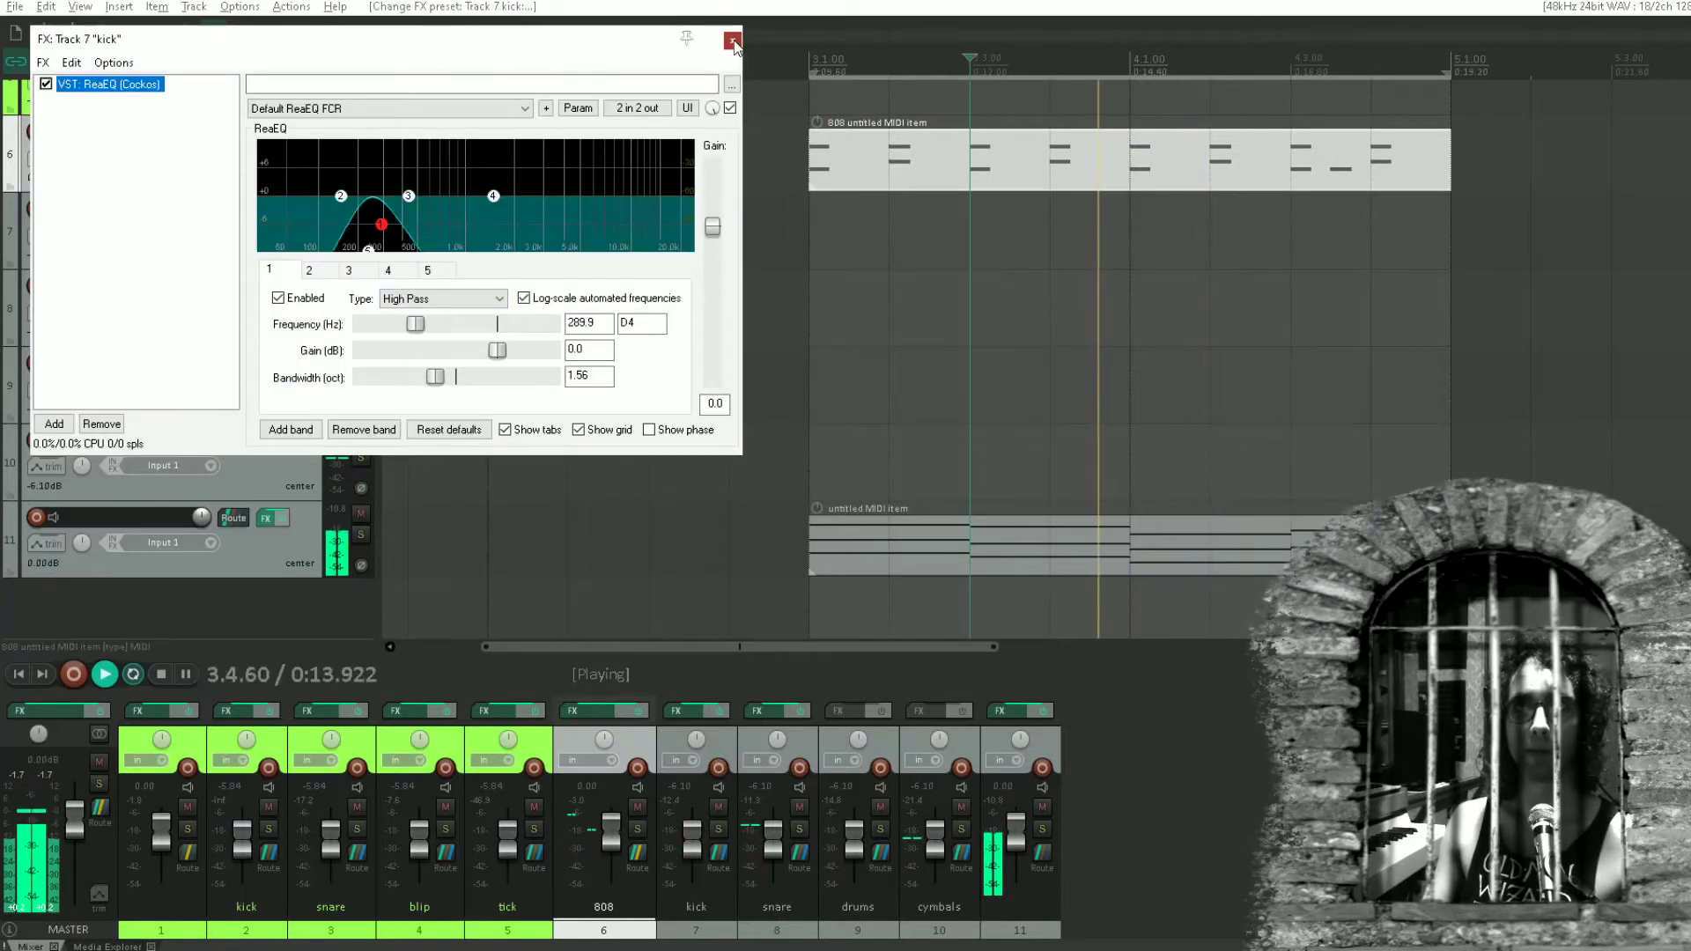
pyautogui.click(732, 40)
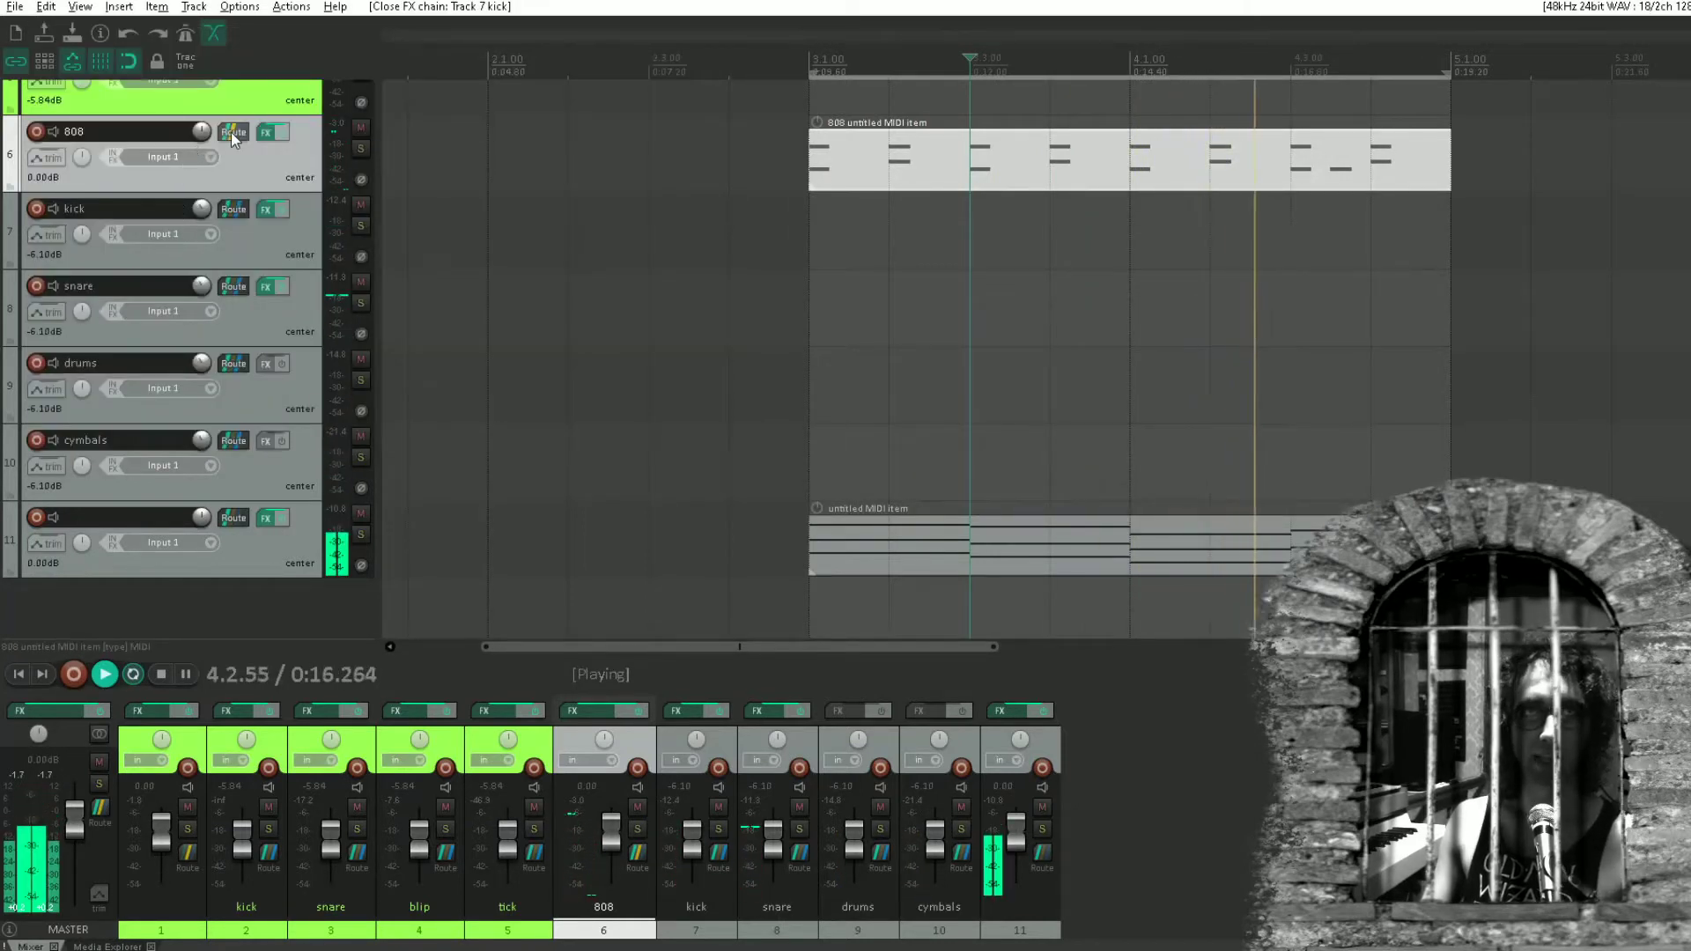
# Check the TS-808 plug-in on the 808 track and disable that track's master send.
pyautogui.click(266, 132)
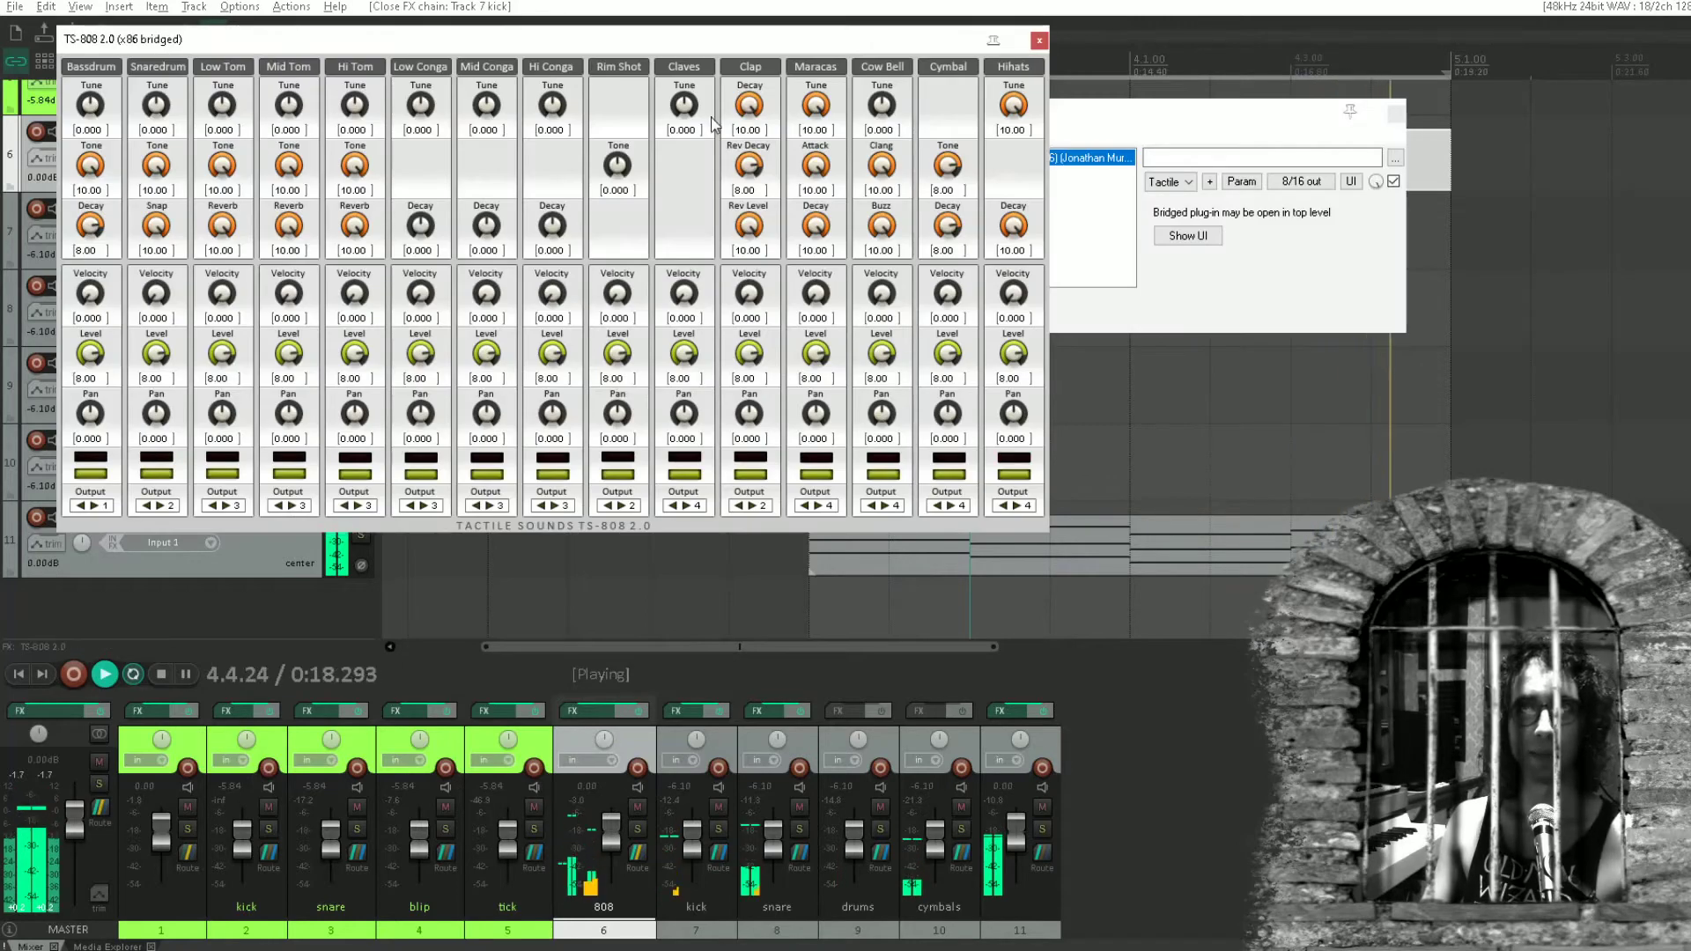
pyautogui.moveTo(1099, 123); pyautogui.dragTo(1234, 114)
pyautogui.click(1618, 112)
pyautogui.click(1039, 41)
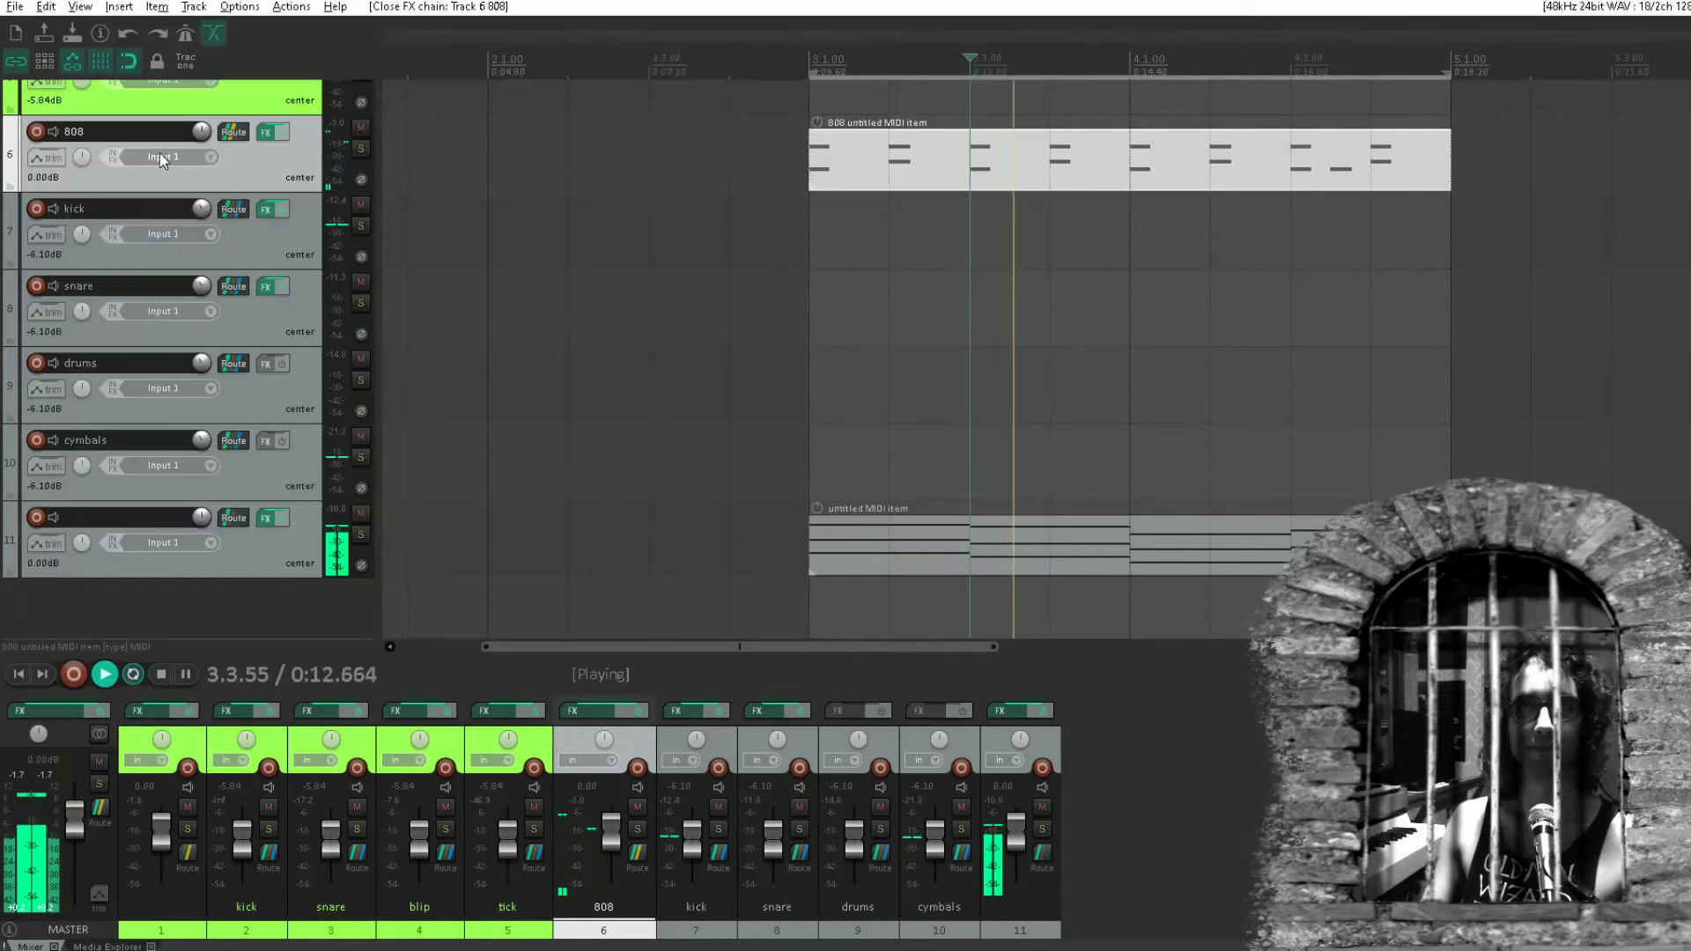
pyautogui.click(233, 132)
pyautogui.click(396, 153)
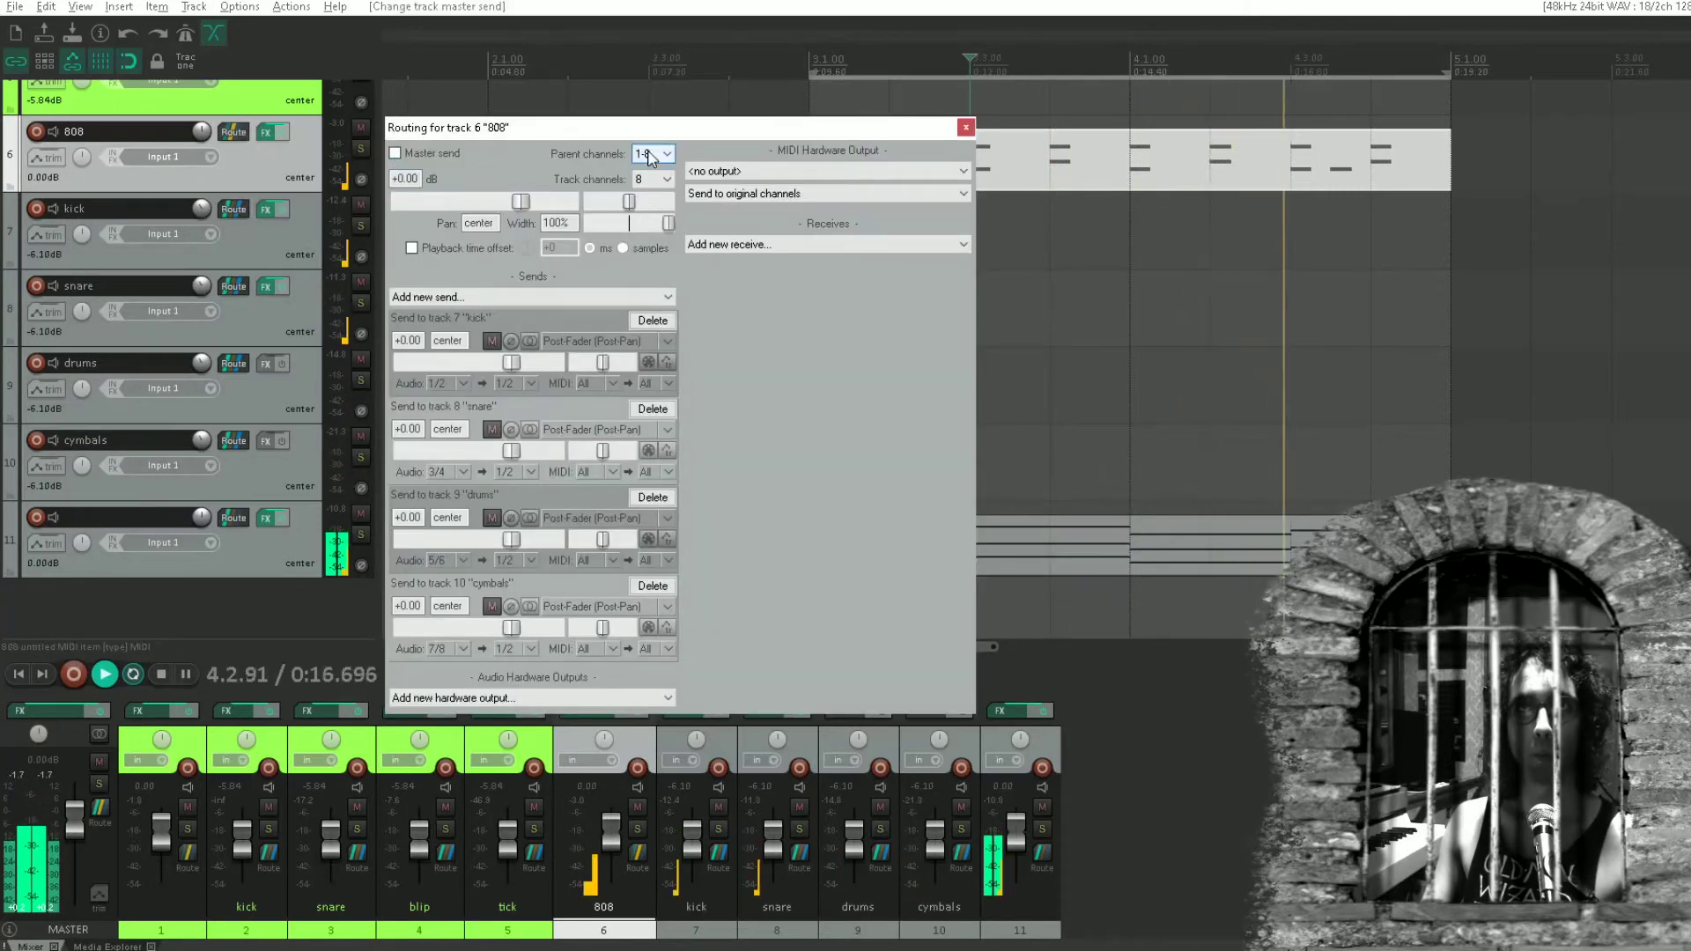
pyautogui.click(968, 131)
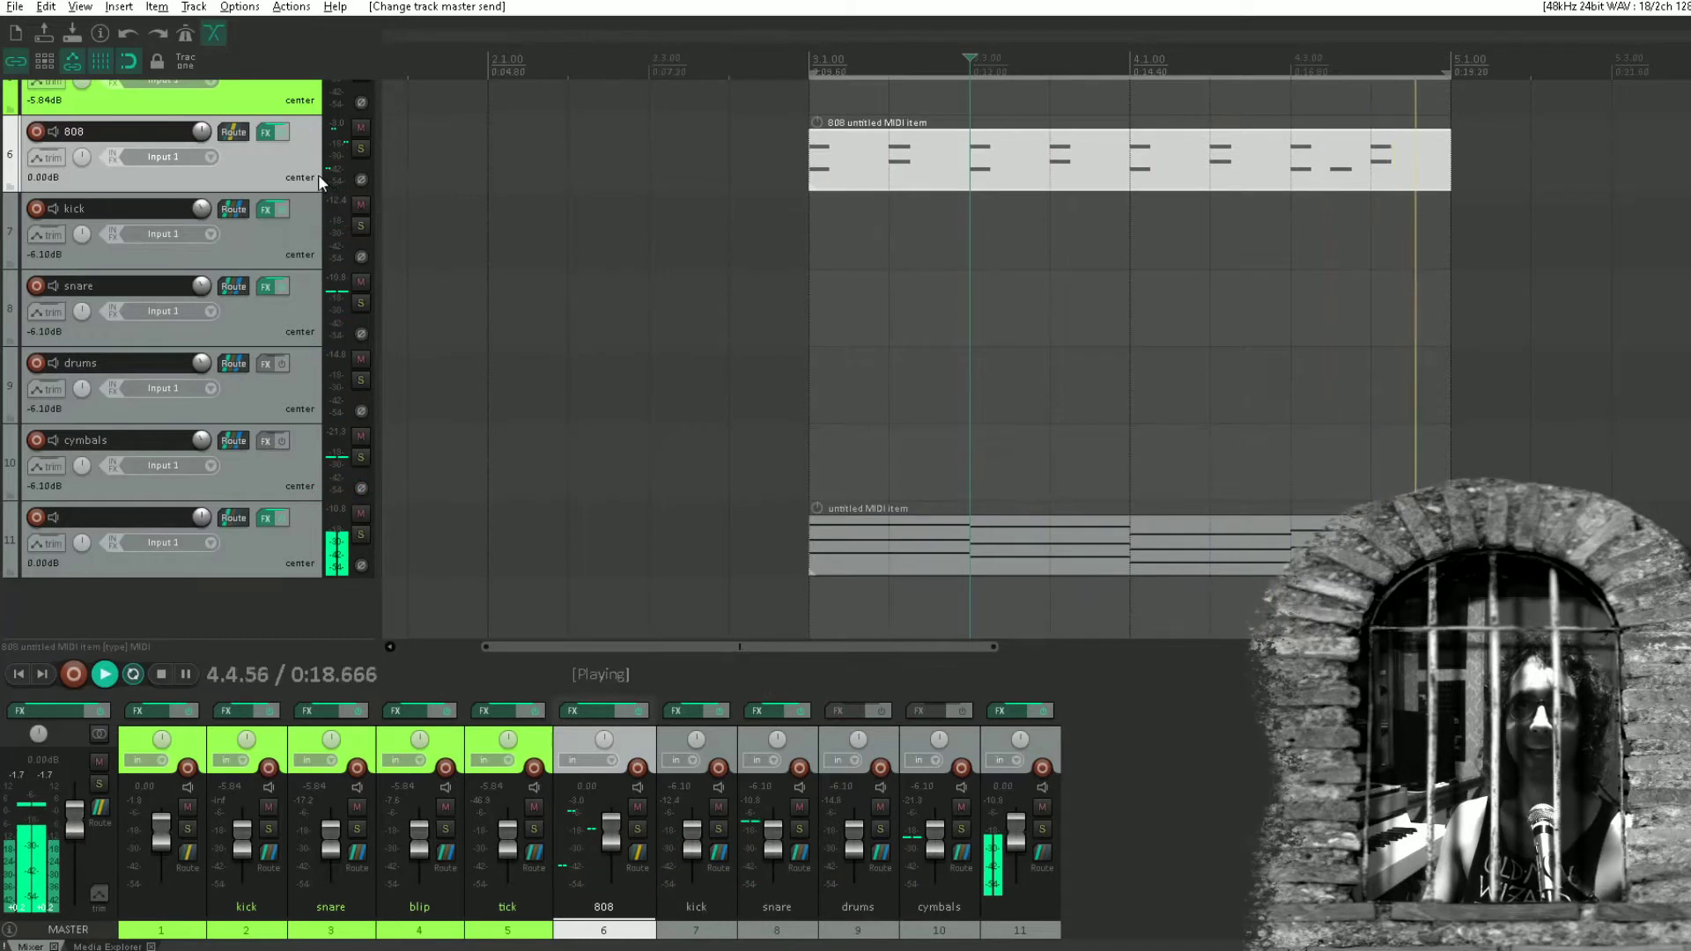
# Set the high-pass band of the kick track's ReaEQ to 72.4 Hz and move its low-pass band higher.
pyautogui.click(265, 210)
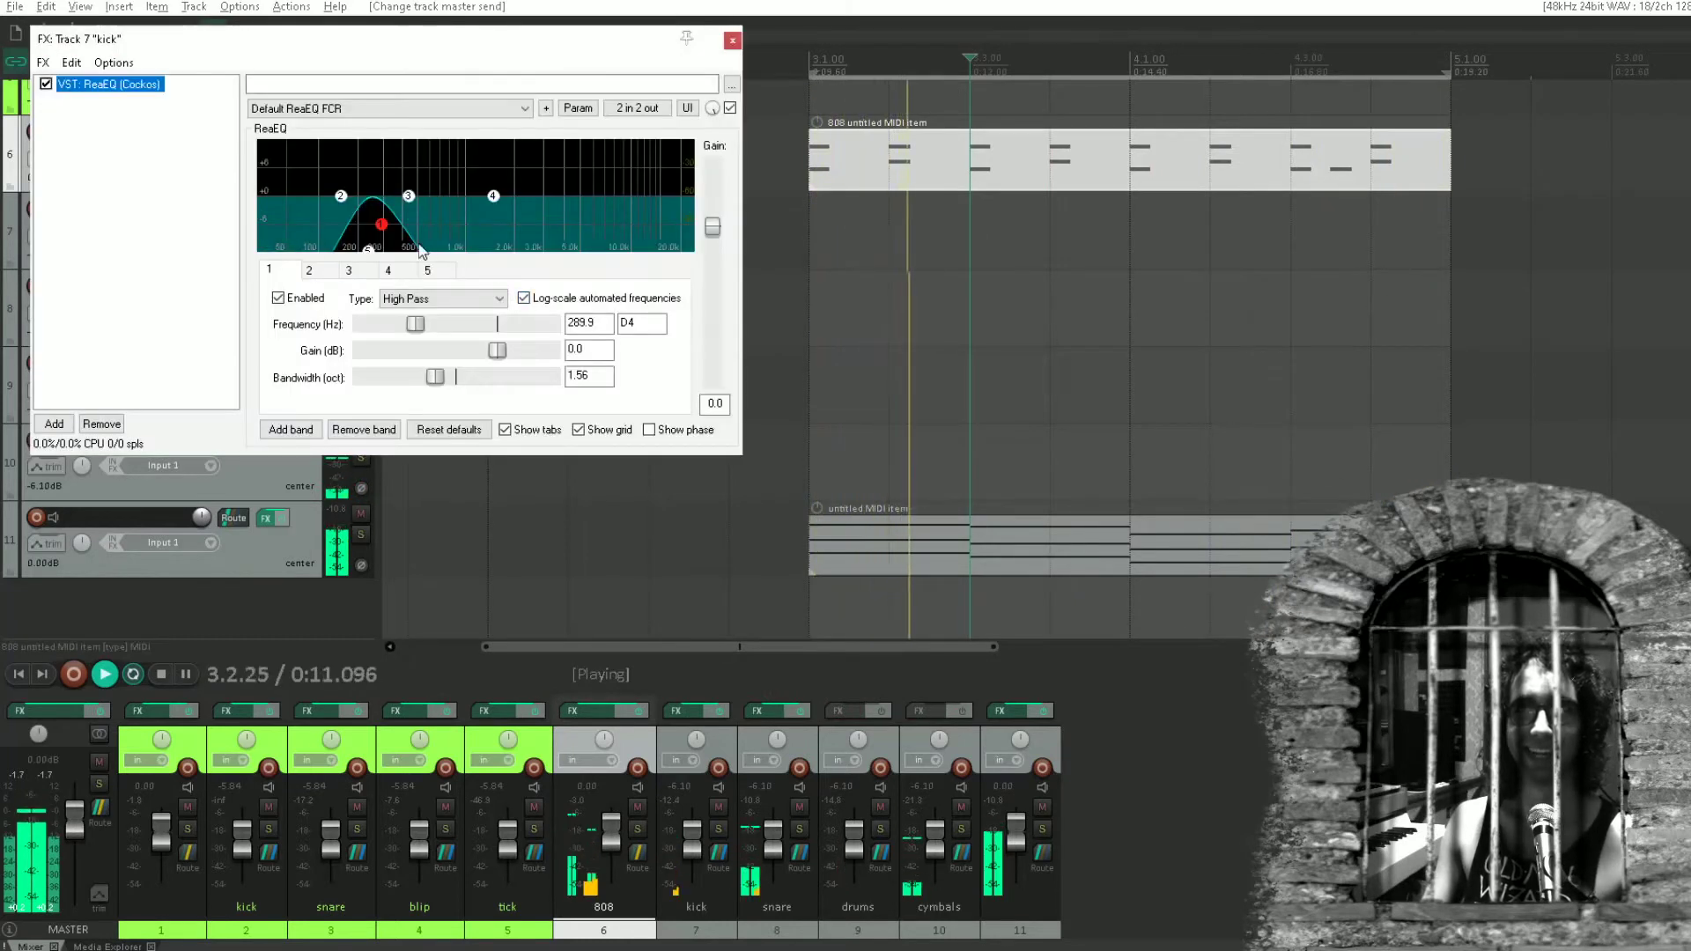
pyautogui.moveTo(380, 220); pyautogui.dragTo(460, 283)
pyautogui.click(320, 229)
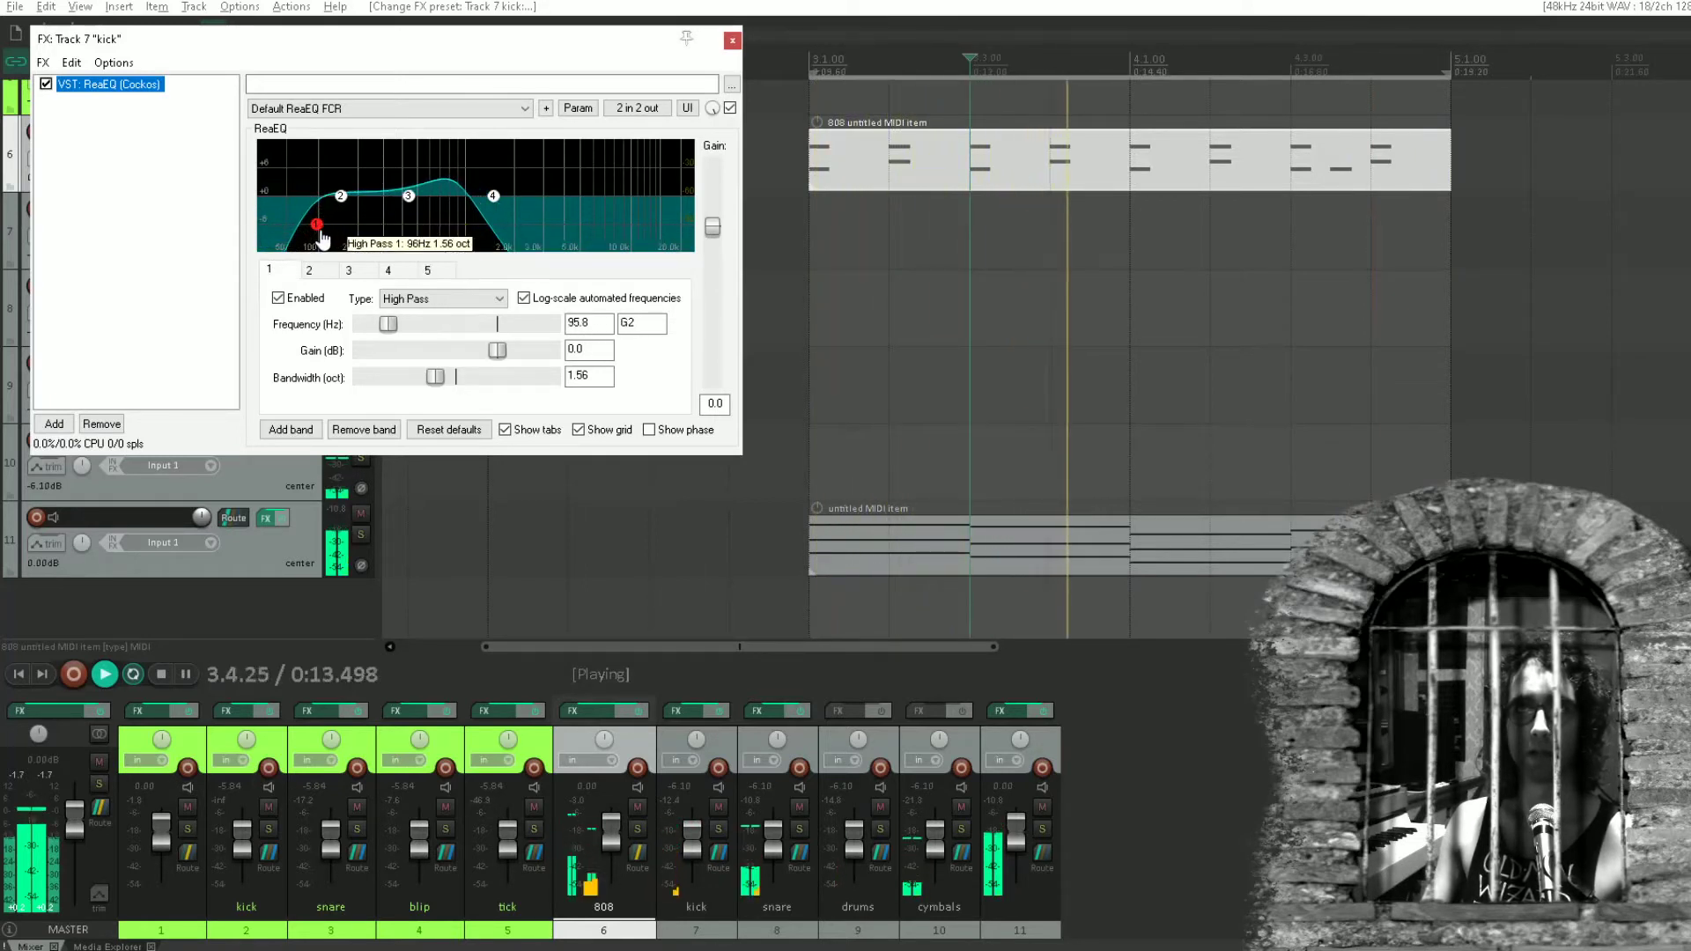
pyautogui.moveTo(323, 236); pyautogui.dragTo(309, 239)
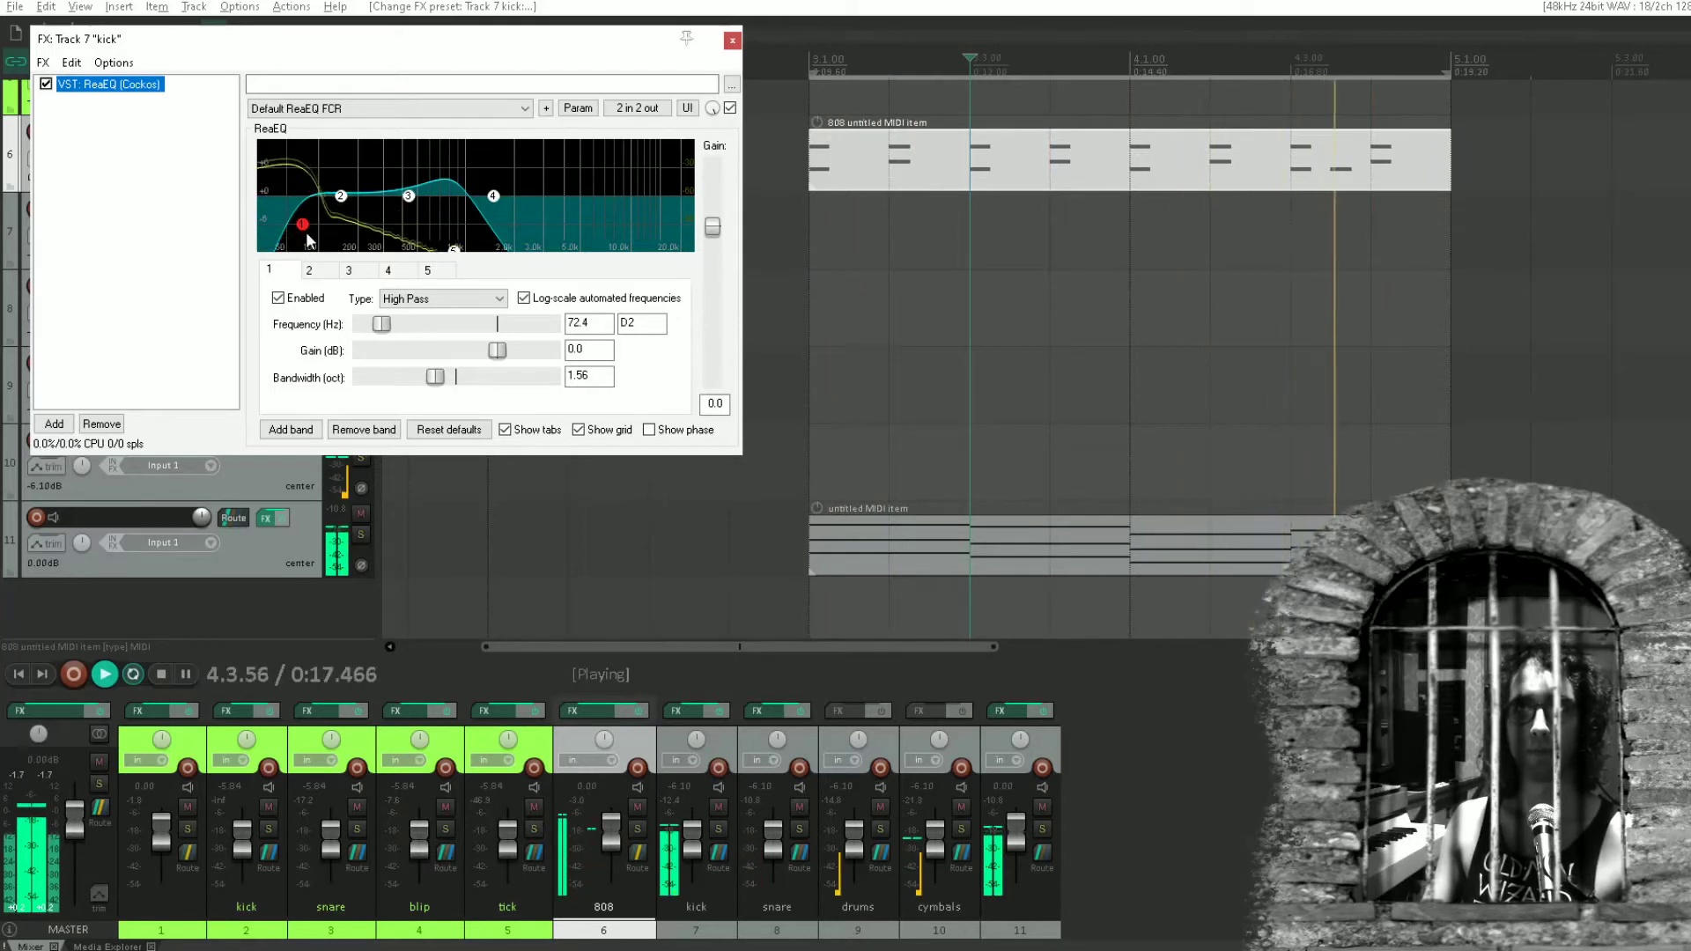
pyautogui.click(731, 41)
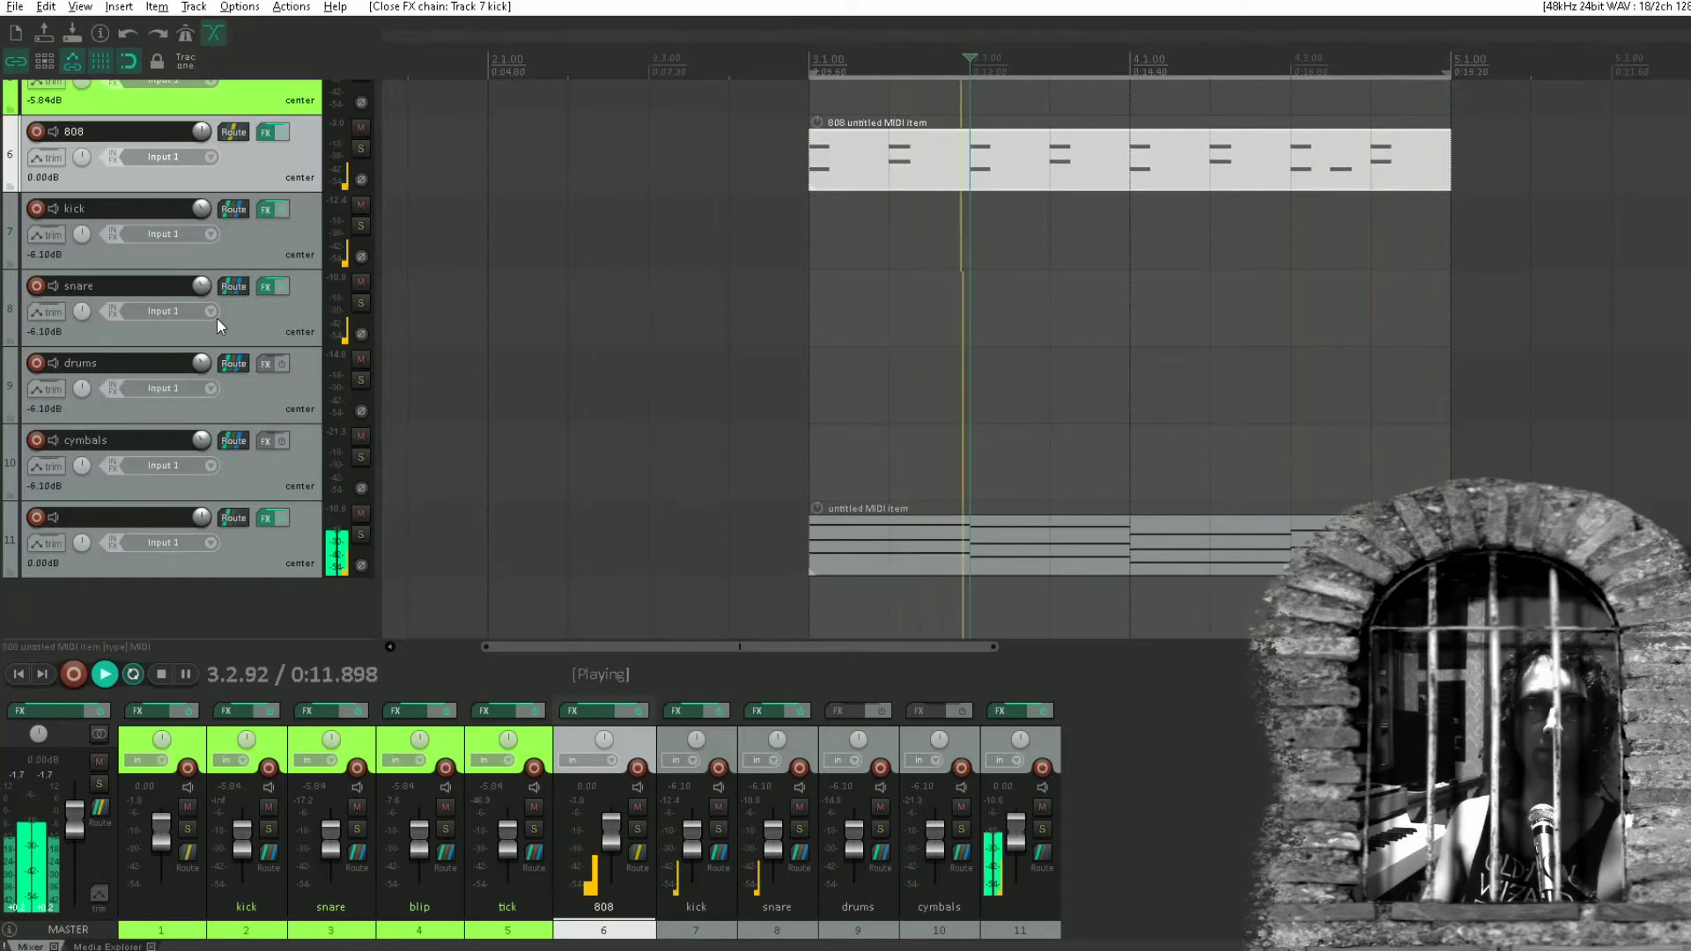
# Add ReaEQ to the cymbals track with the Filters preset and set its high-pass band to 263.9 Hz.
pyautogui.click(267, 441)
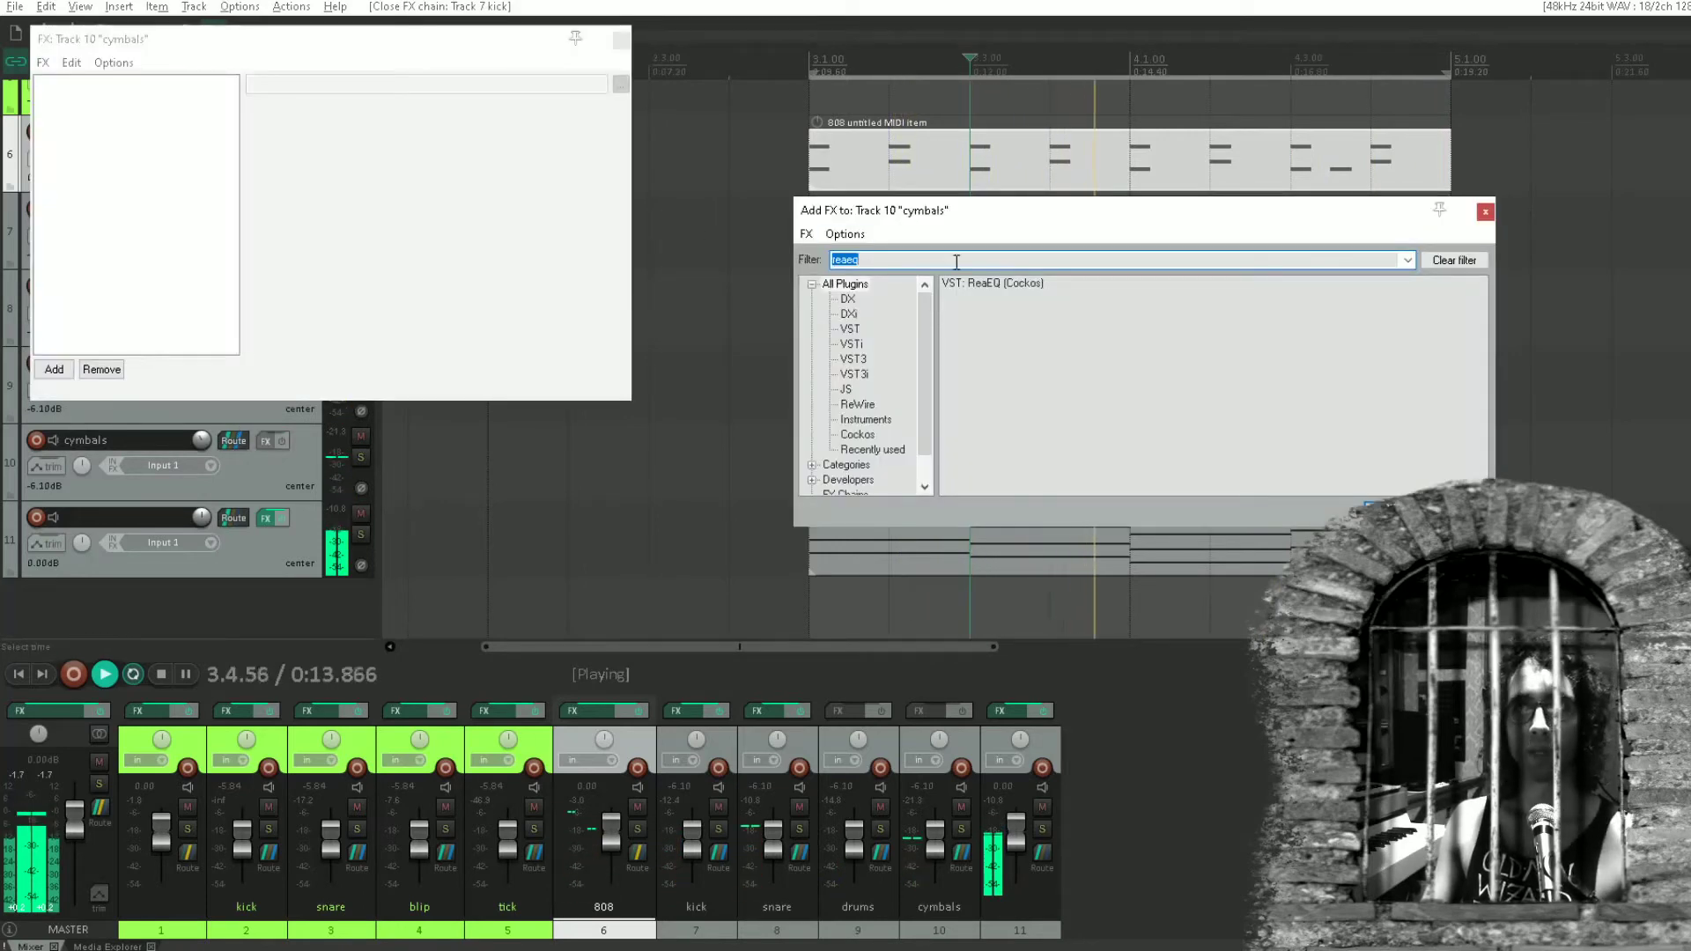
pyautogui.doubleClick(992, 283)
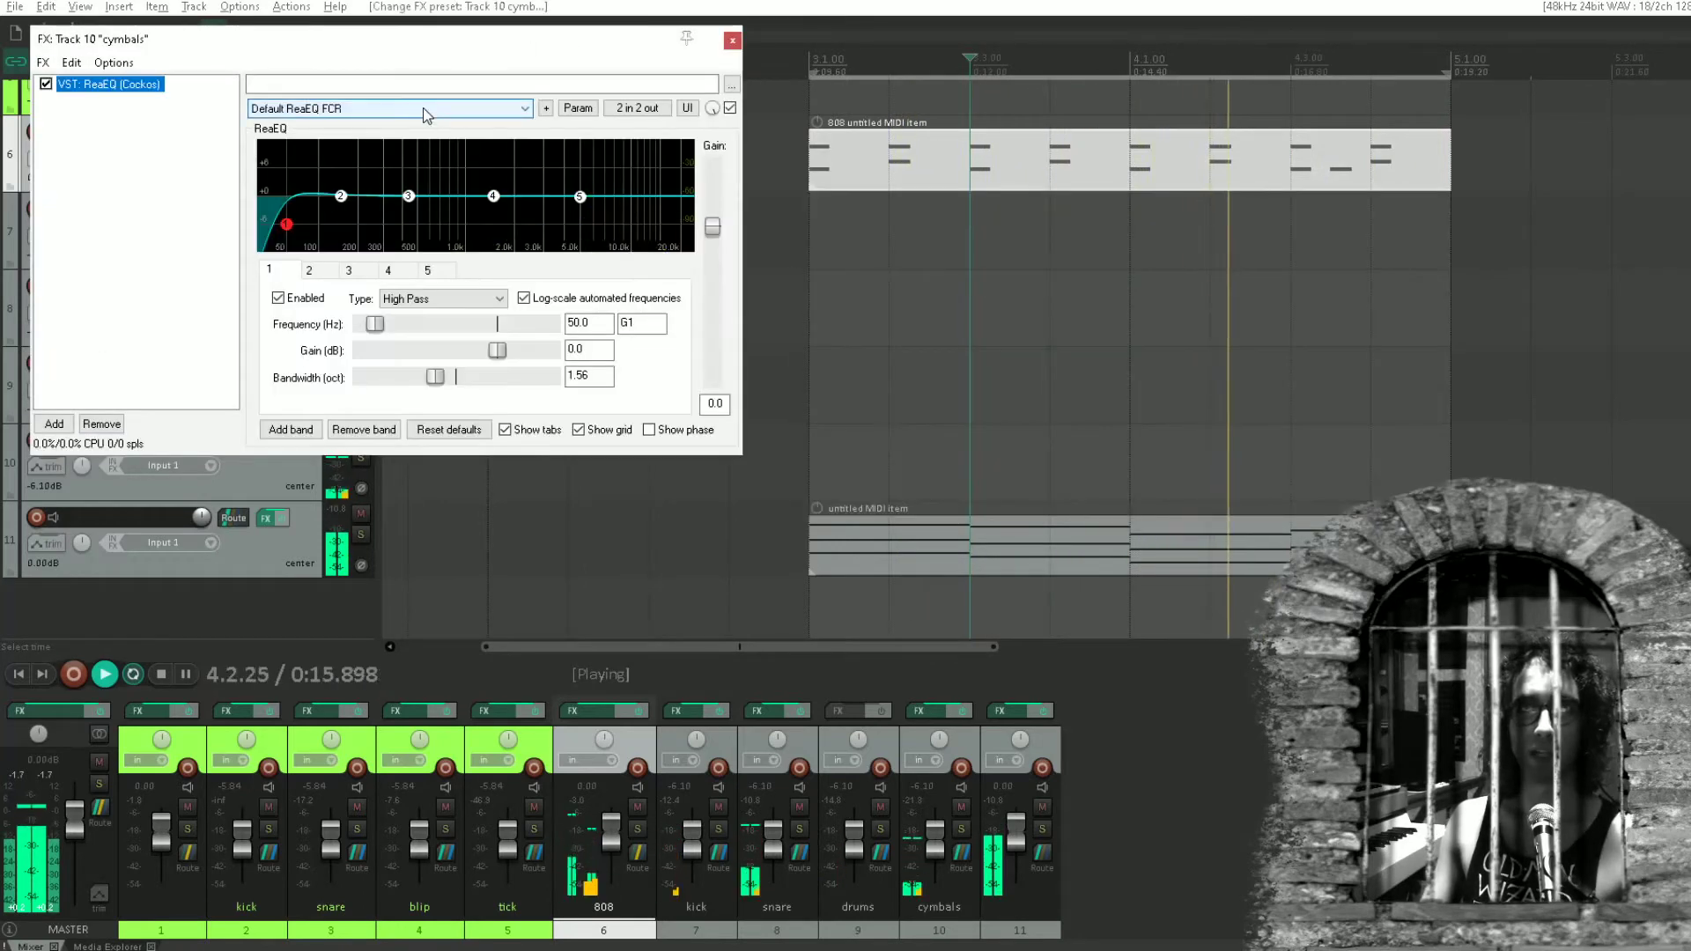
pyautogui.click(423, 107)
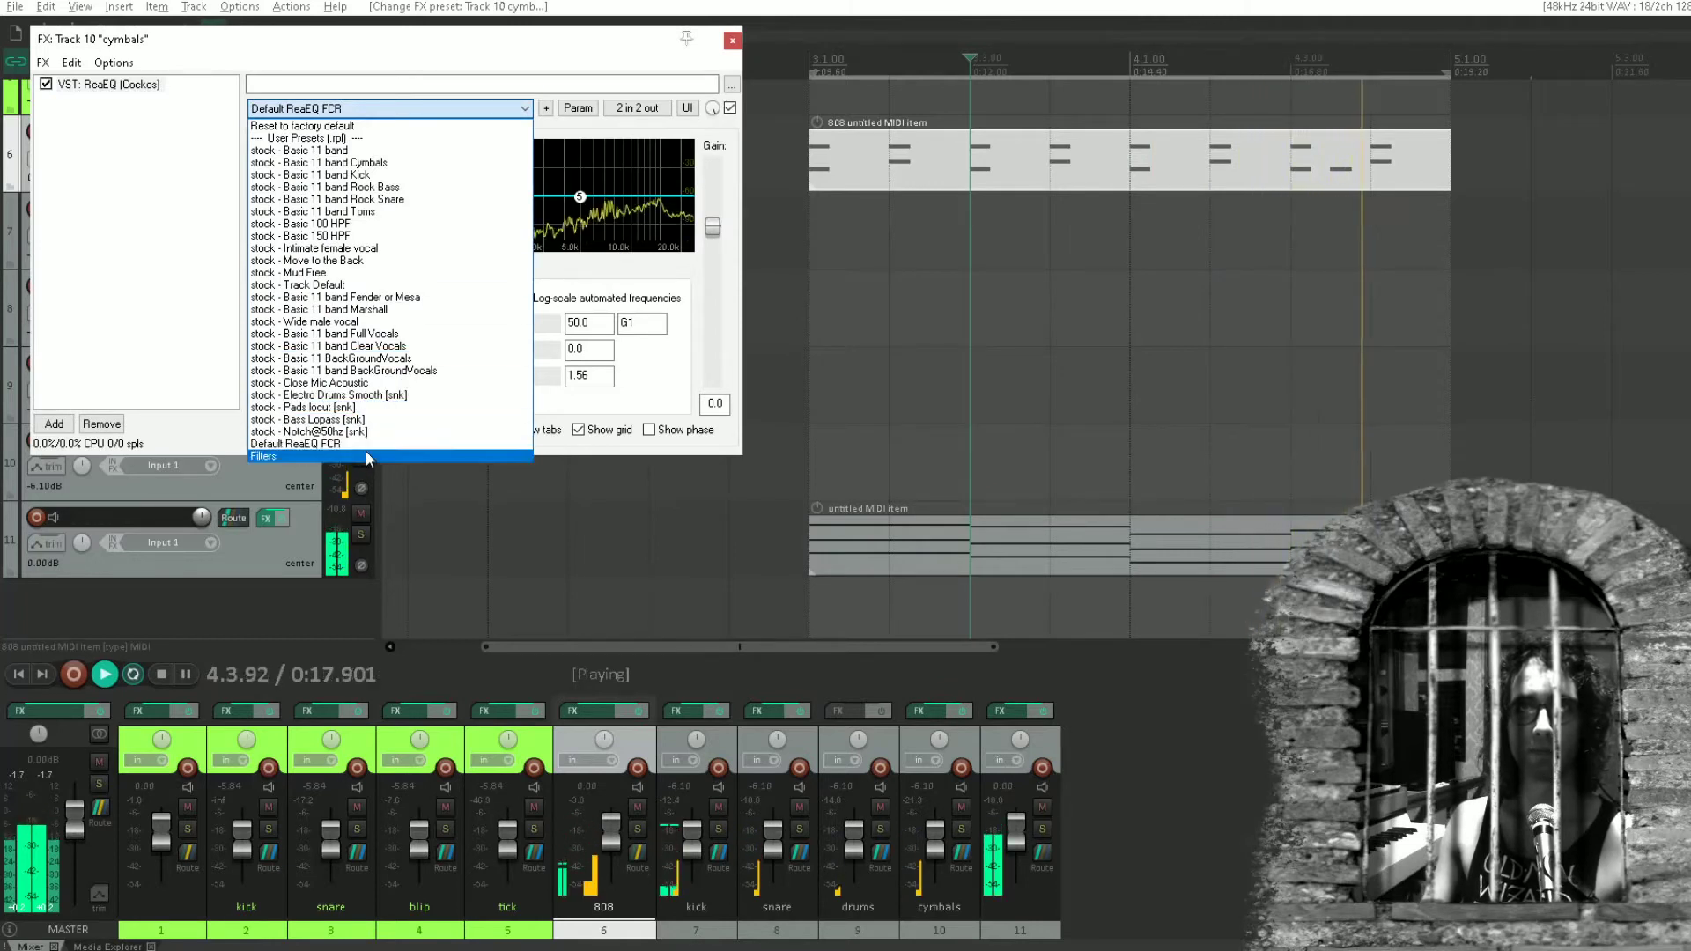
pyautogui.click(387, 456)
pyautogui.moveTo(286, 224); pyautogui.dragTo(374, 224)
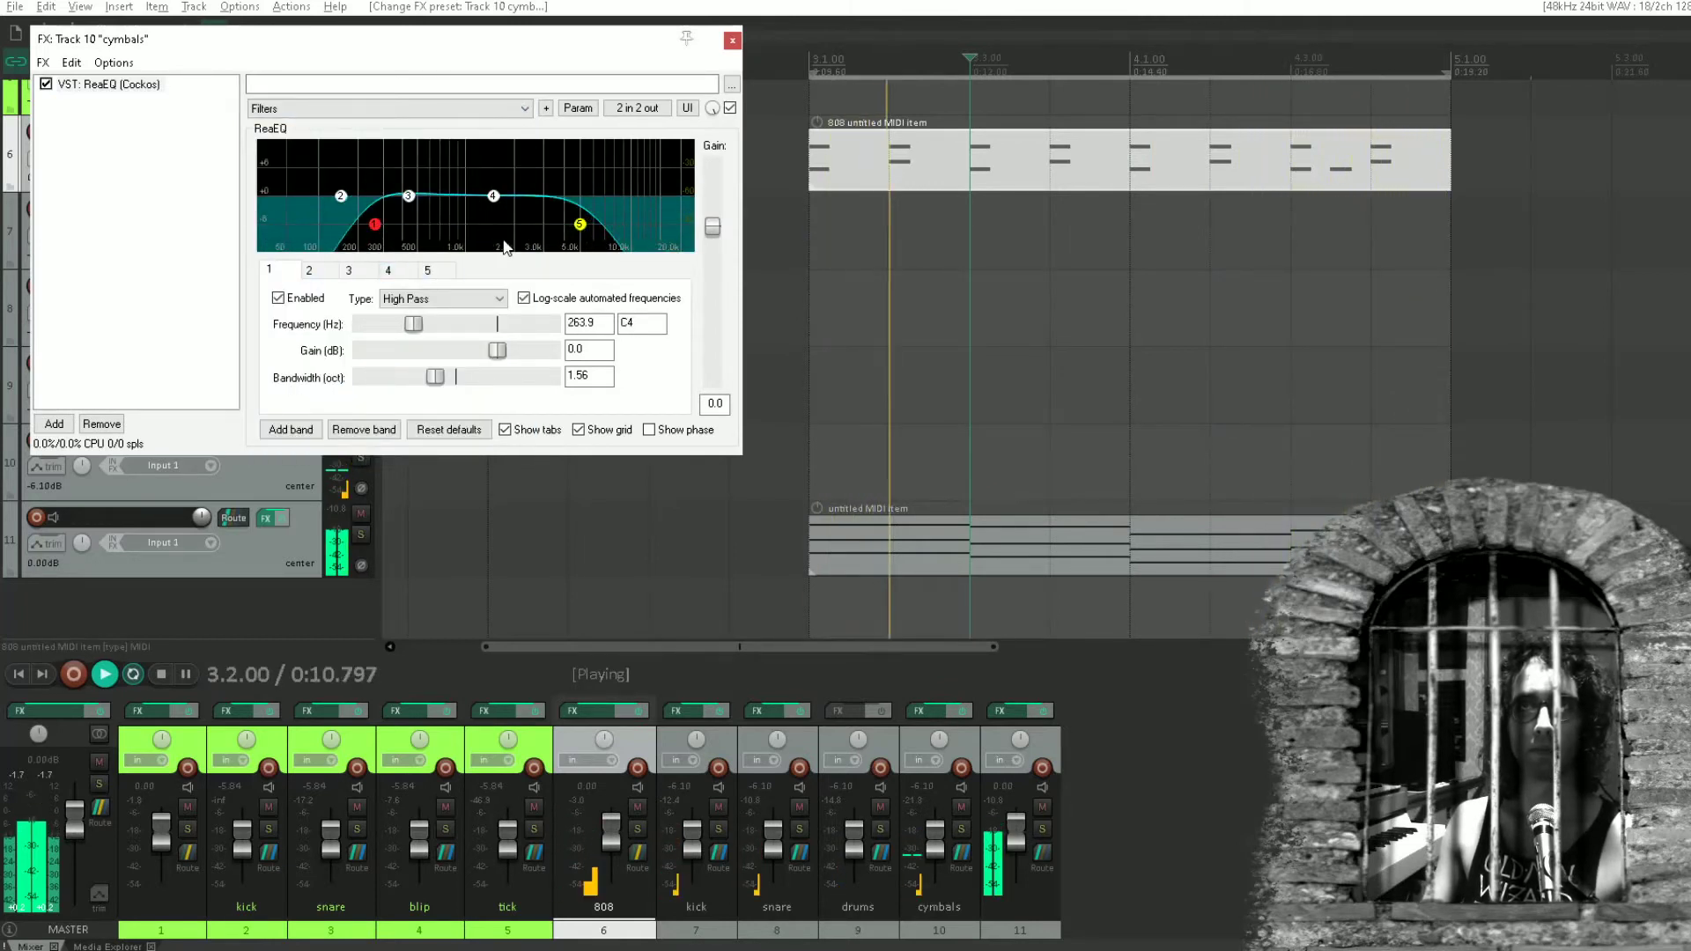
pyautogui.click(731, 41)
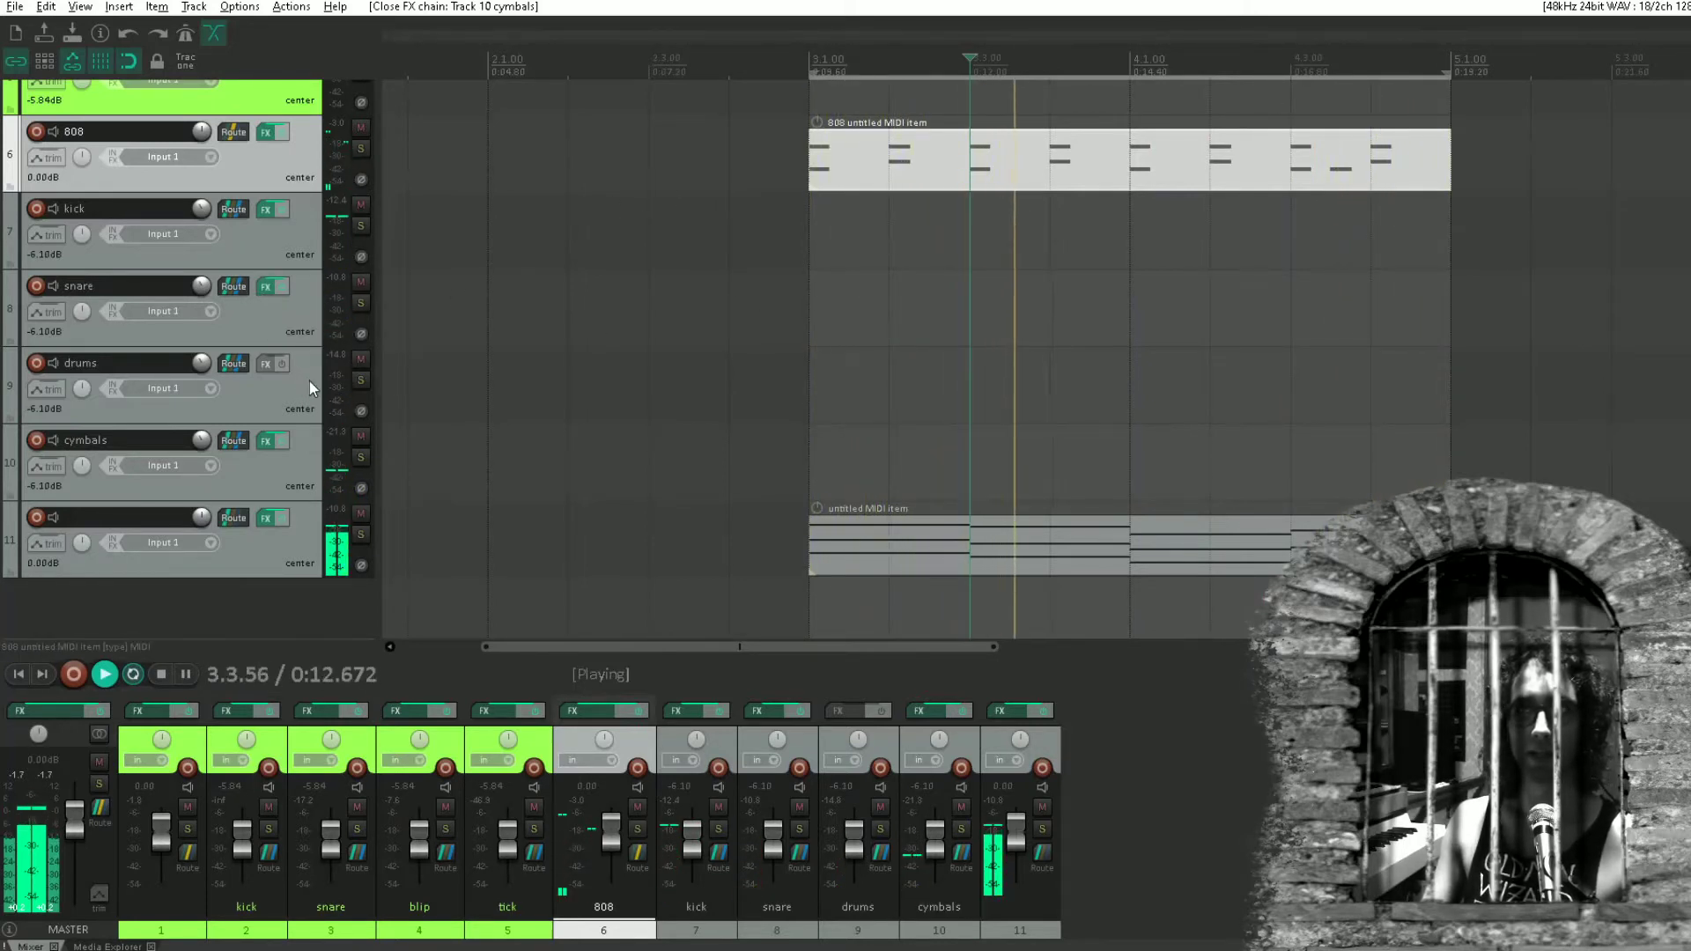
# Stop playback and add the ReaComp compressor after ReaEQ on track 11.
pyautogui.press('space')
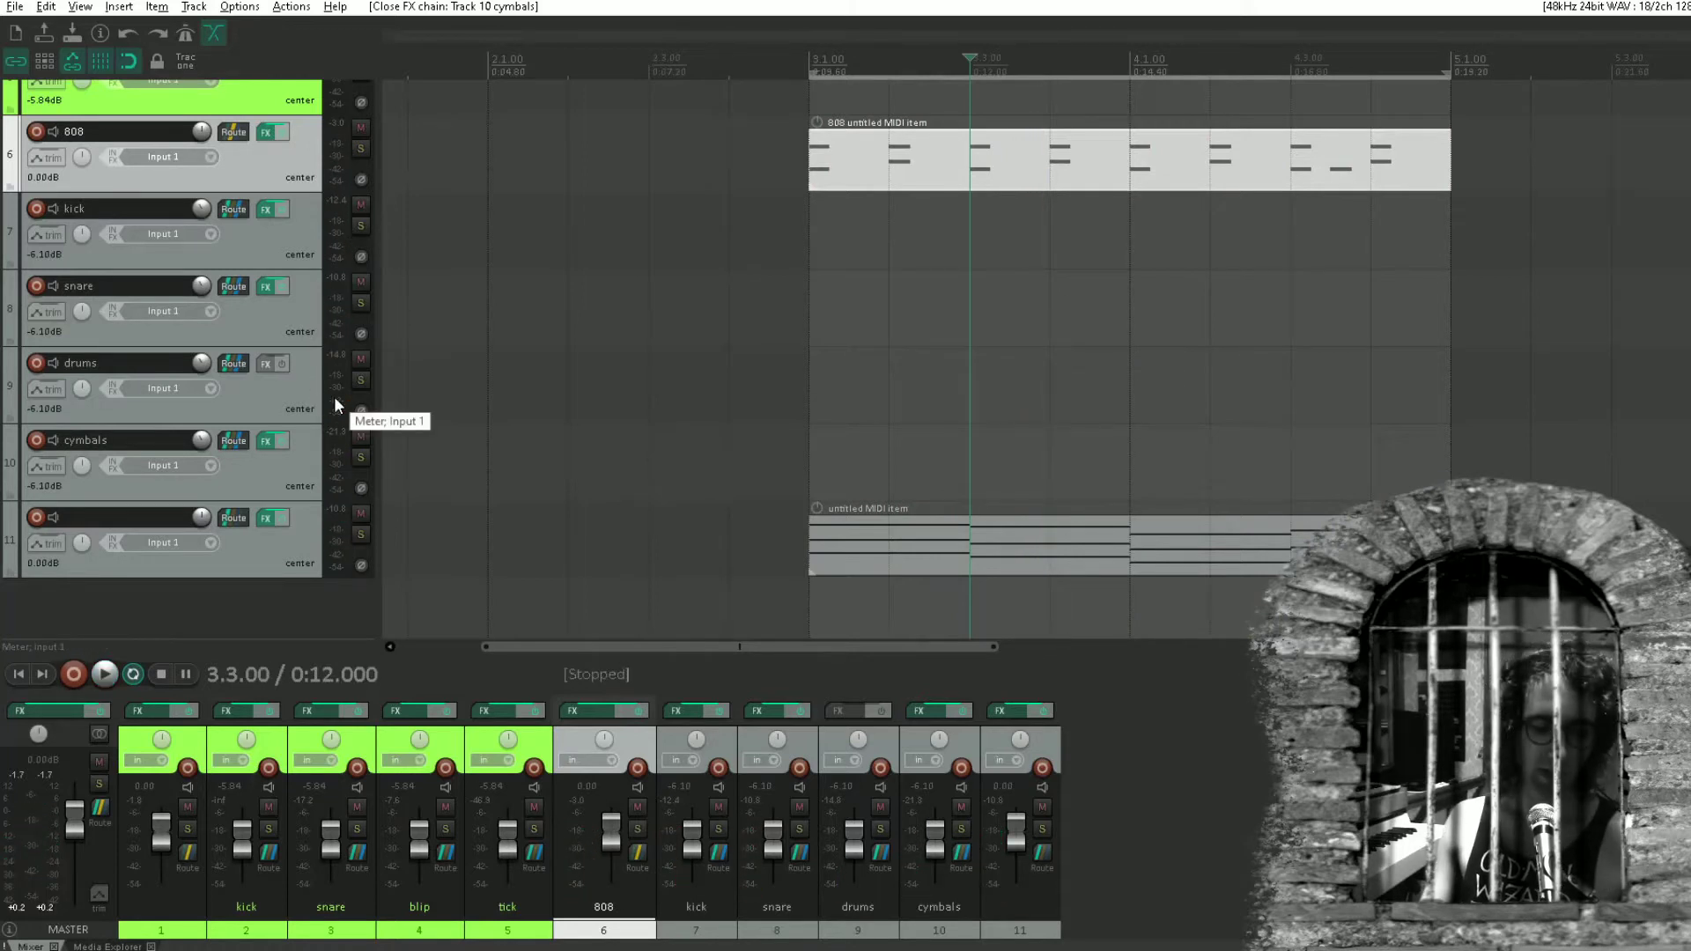
pyautogui.click(267, 519)
pyautogui.doubleClick(158, 231)
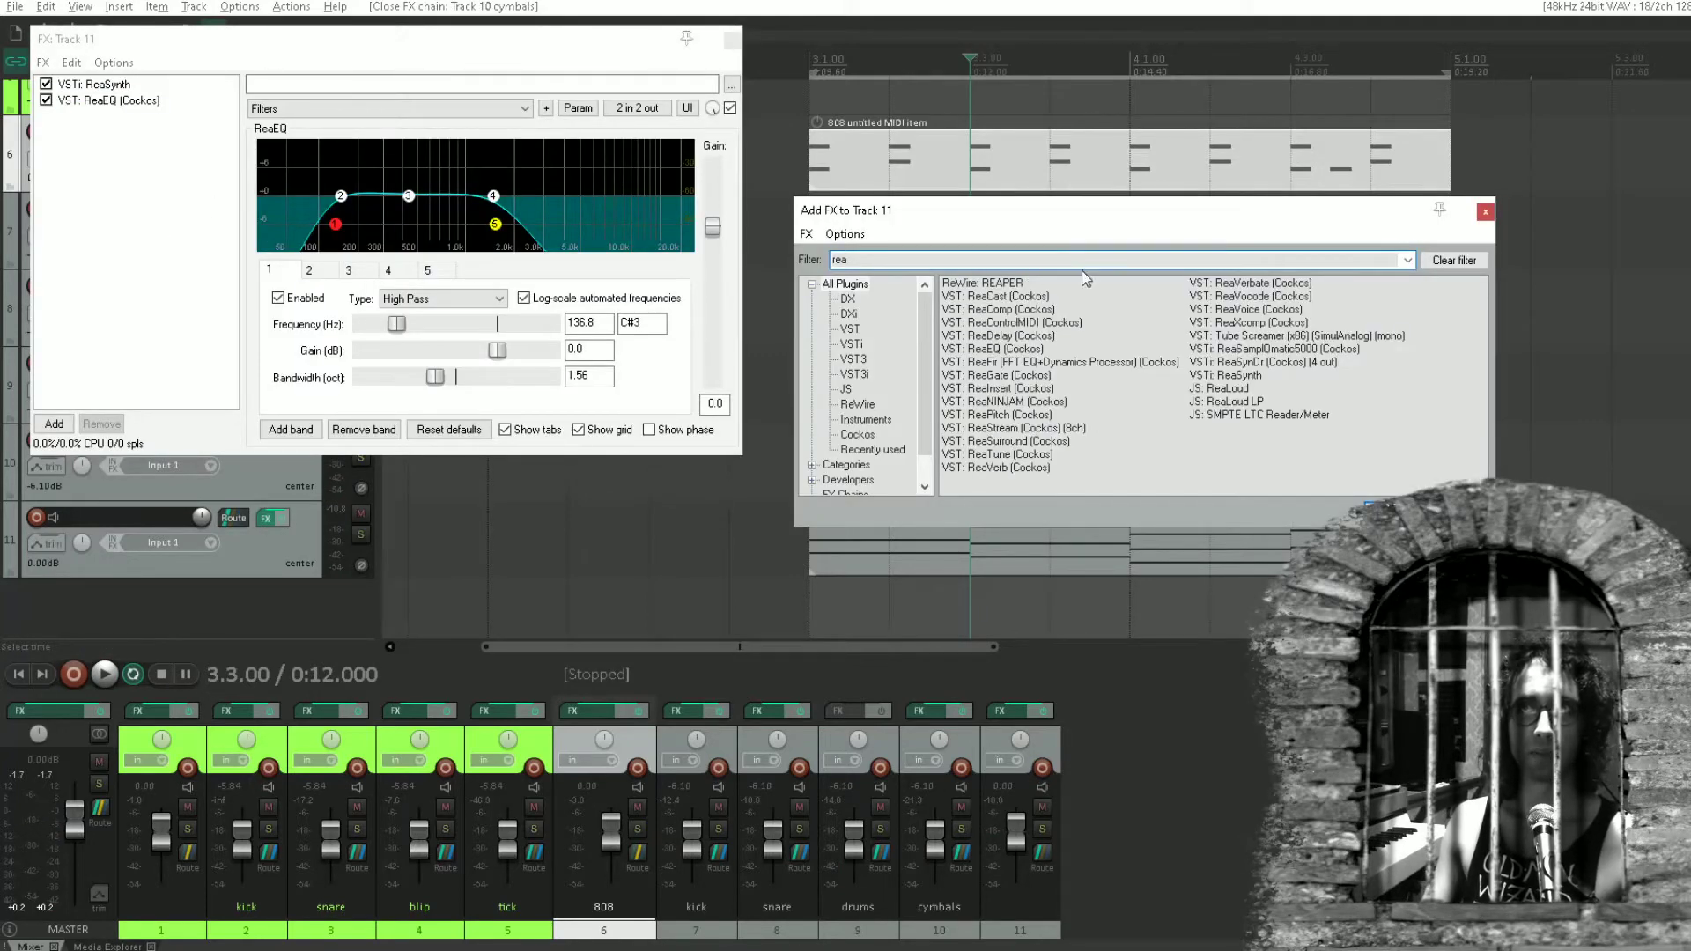
pyautogui.doubleClick(1008, 299)
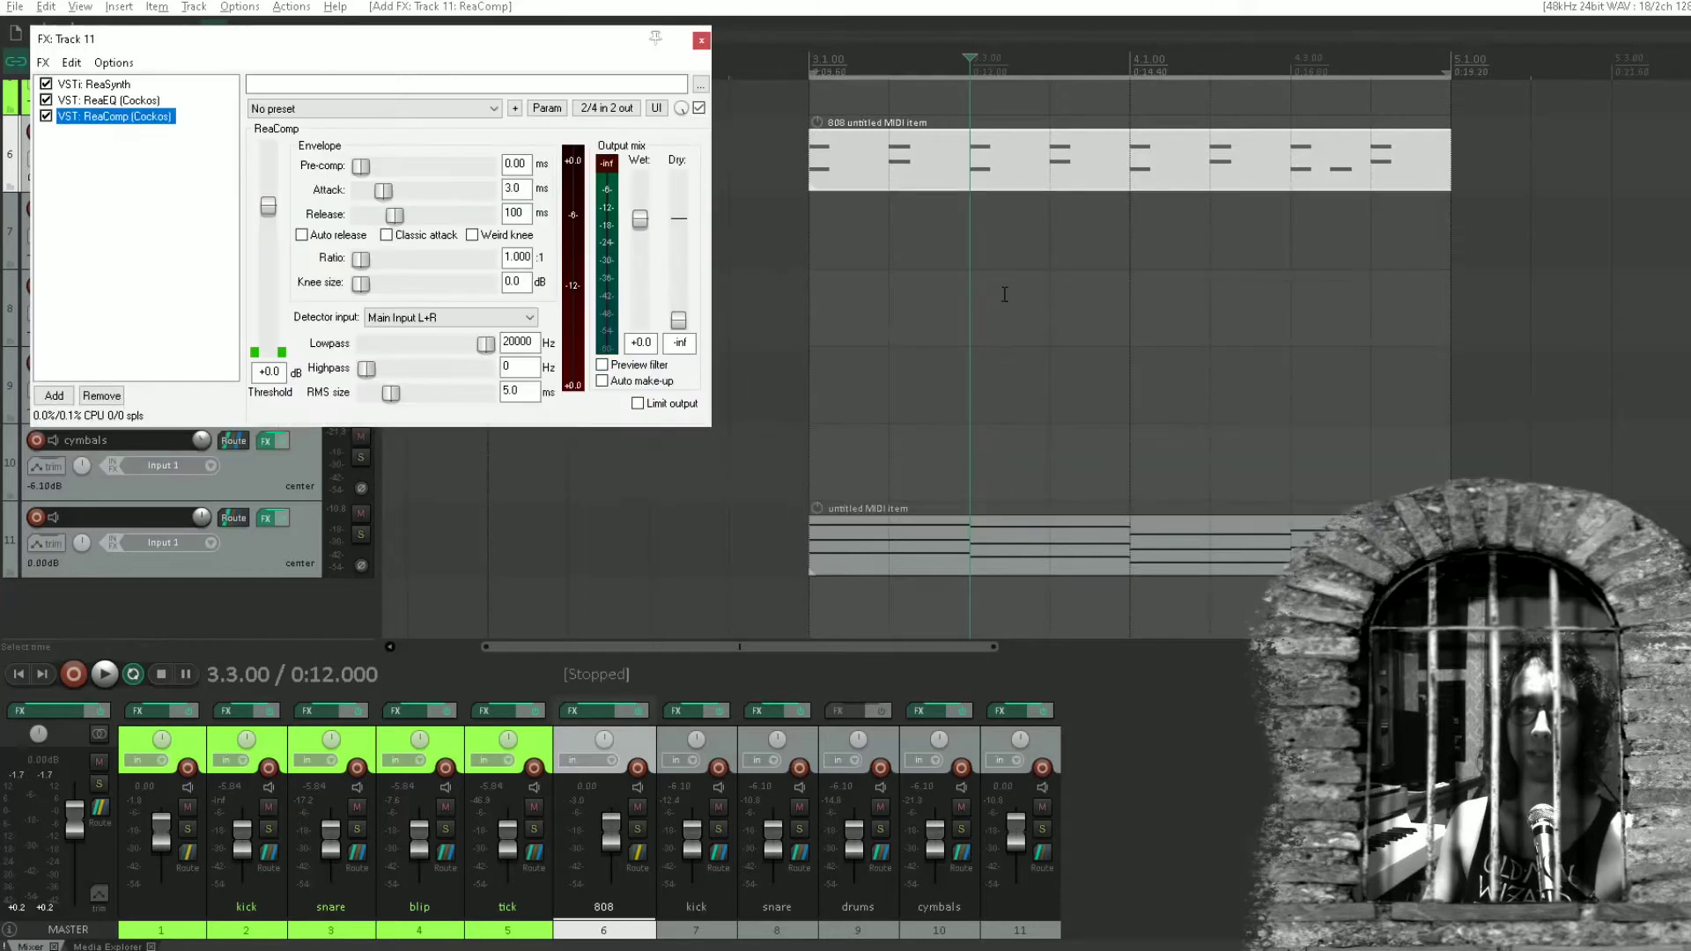
pyautogui.moveTo(540, 53); pyautogui.dragTo(577, 147)
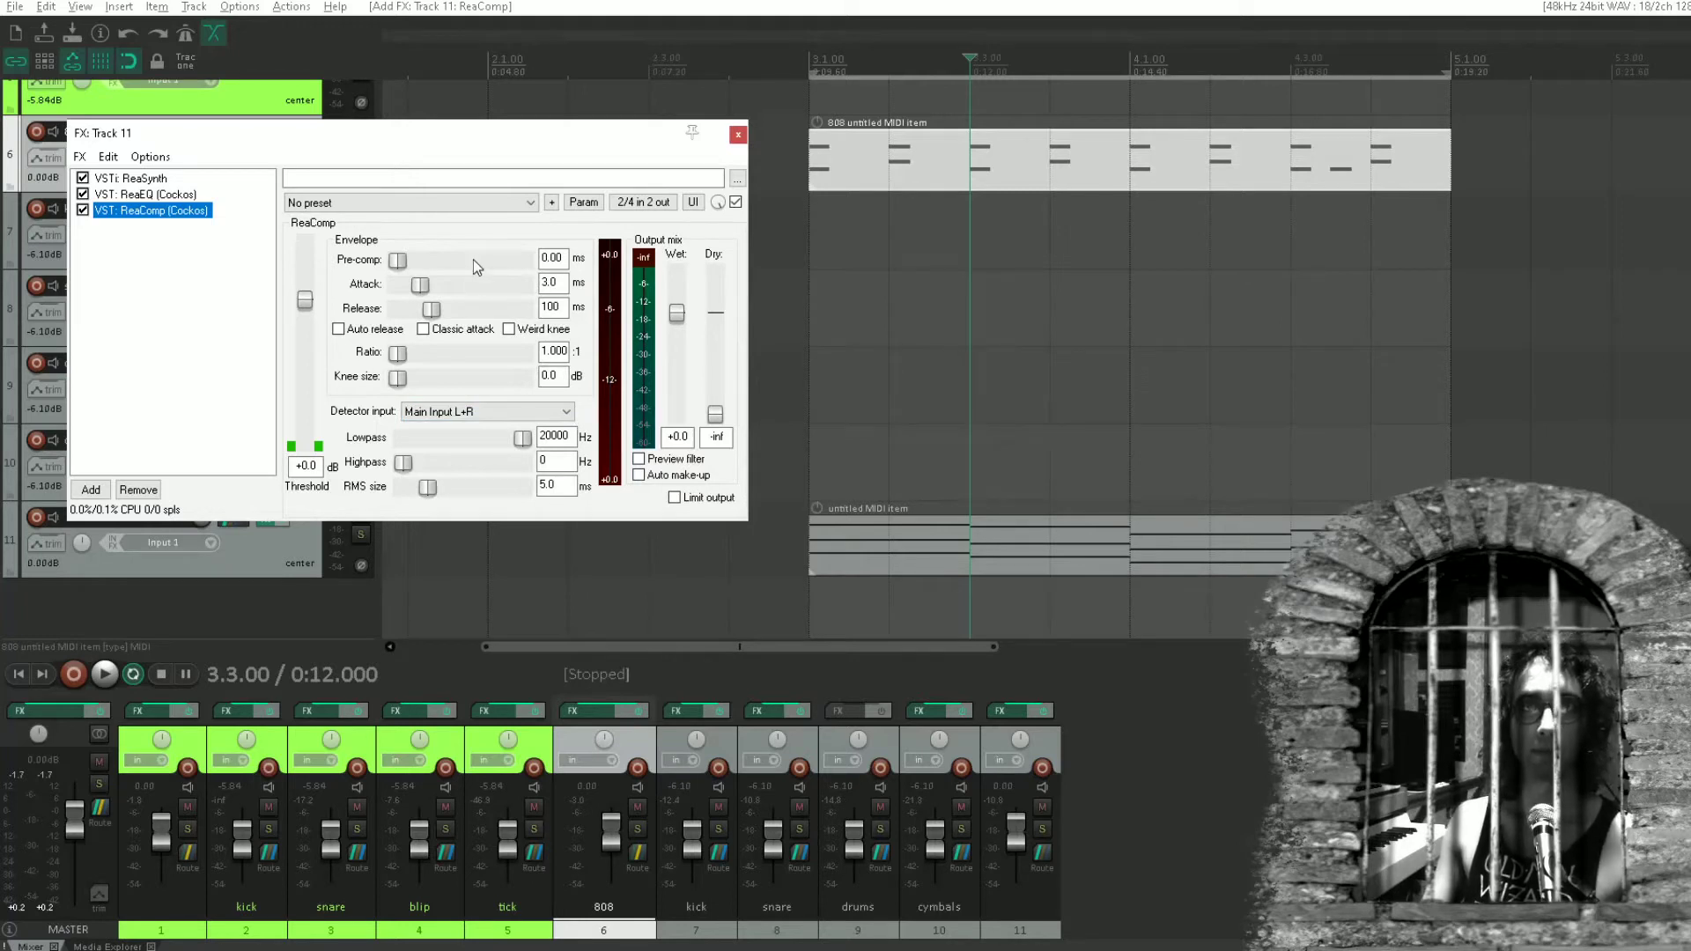
# Send the kick track's audio to channels 3/4 of track 11 and close the send controls.
pyautogui.moveTo(455, 138); pyautogui.dragTo(639, 214)
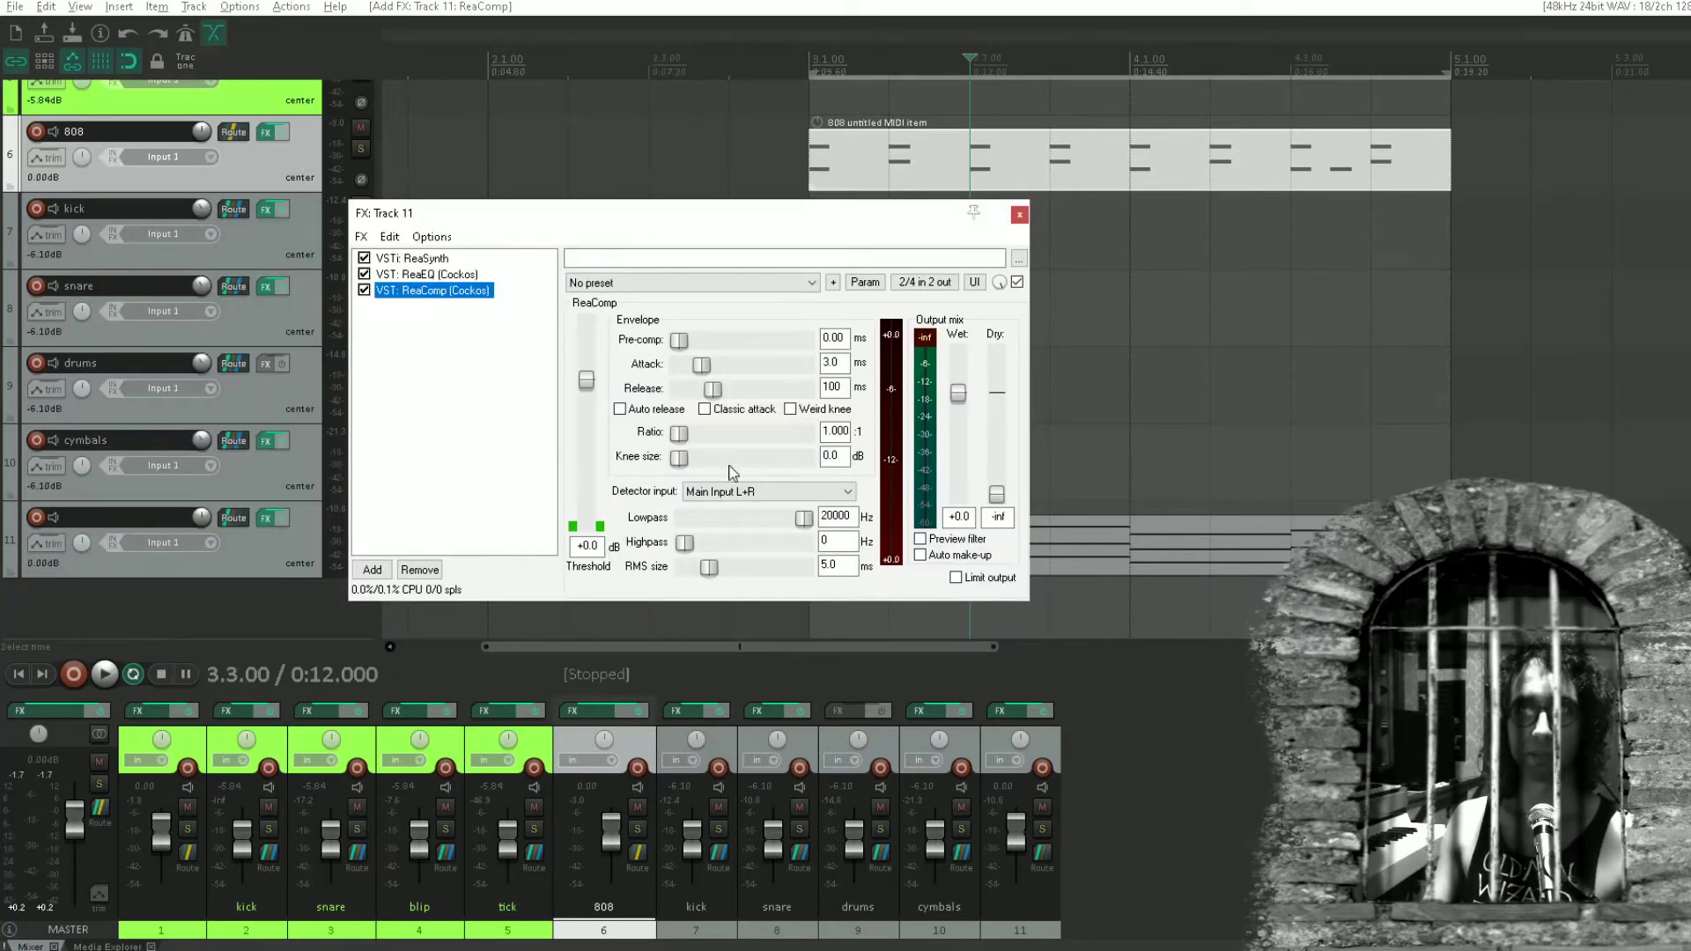
pyautogui.click(233, 211)
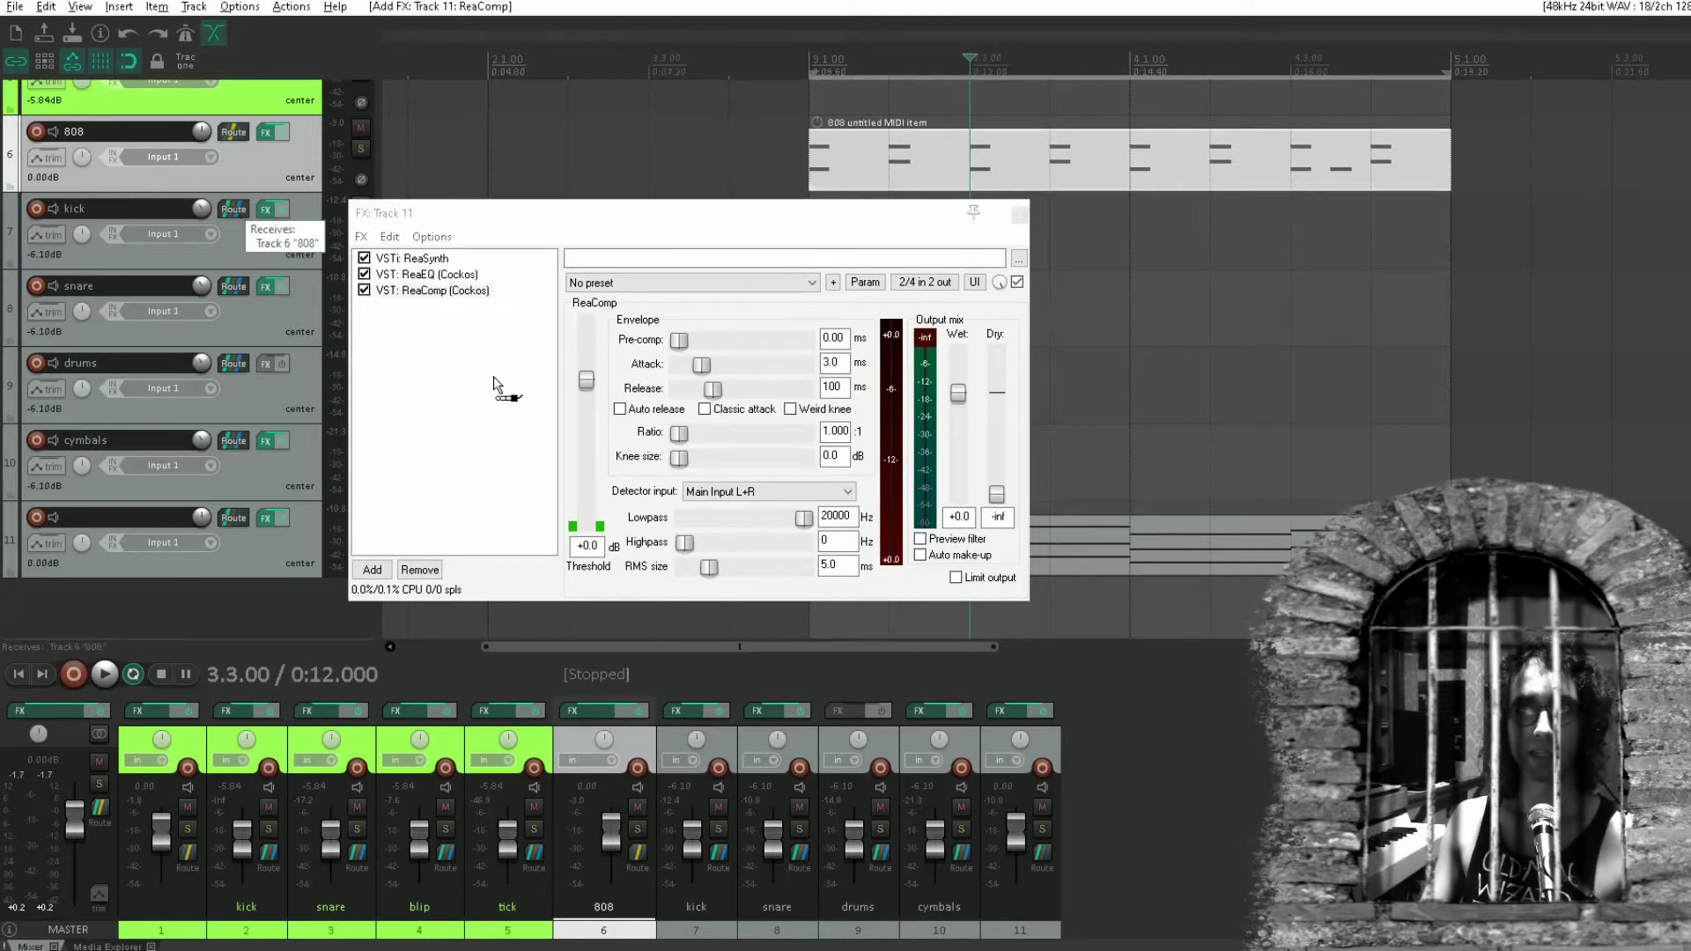
pyautogui.moveTo(715, 450); pyautogui.dragTo(717, 451)
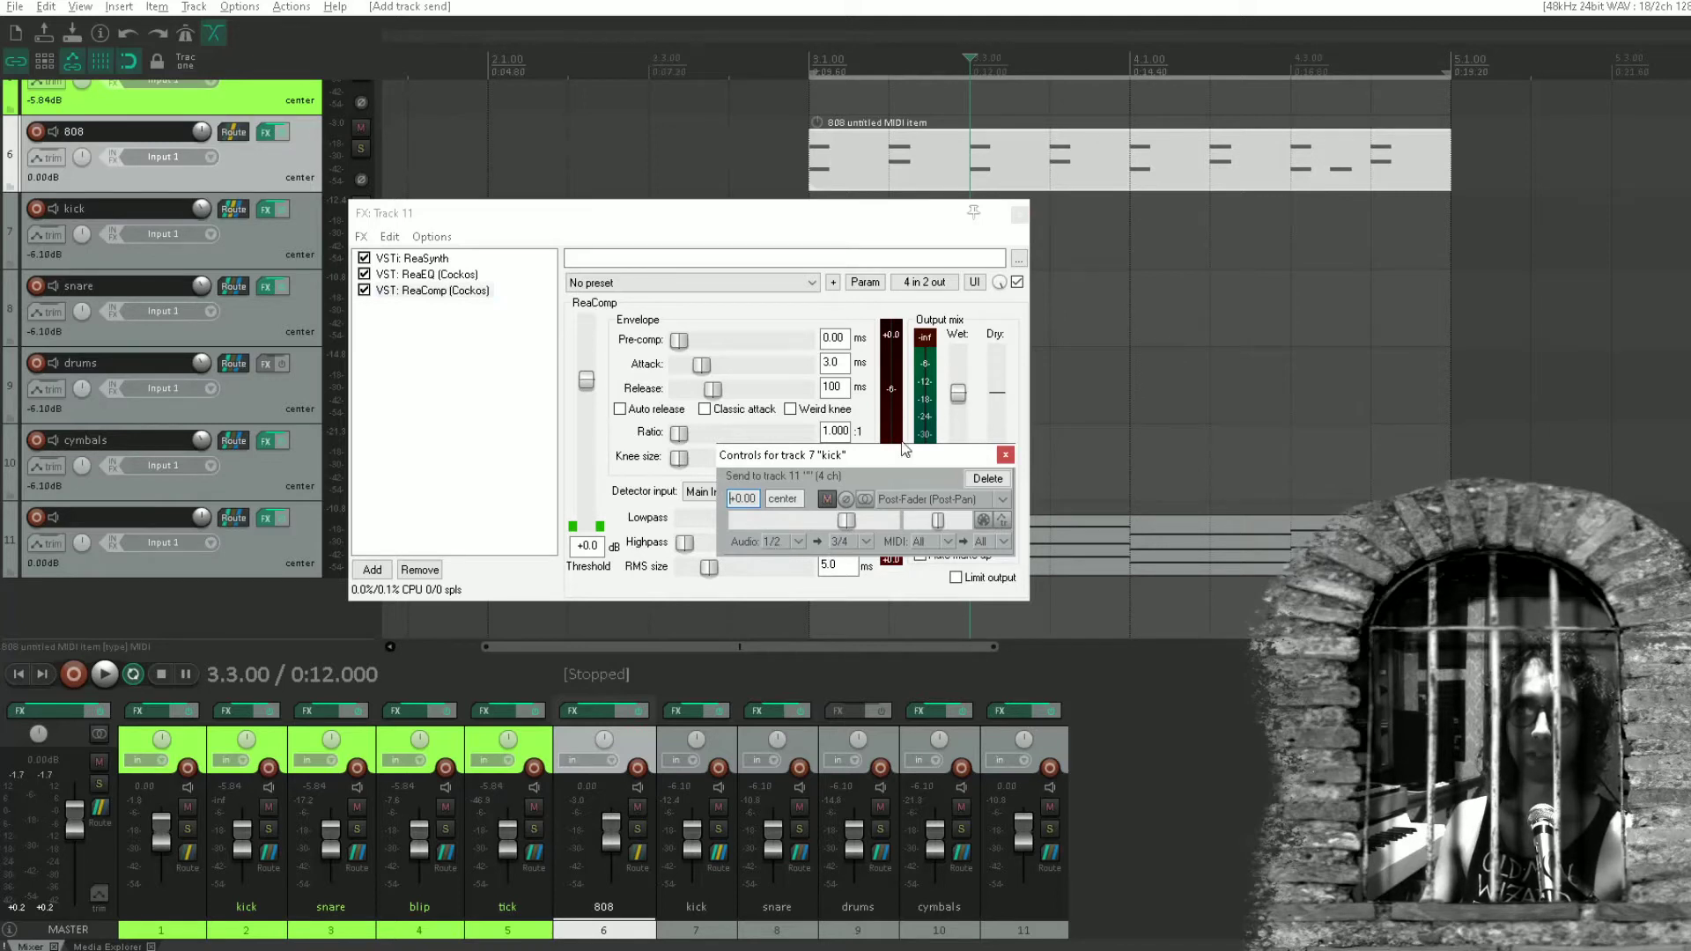
pyautogui.click(1004, 454)
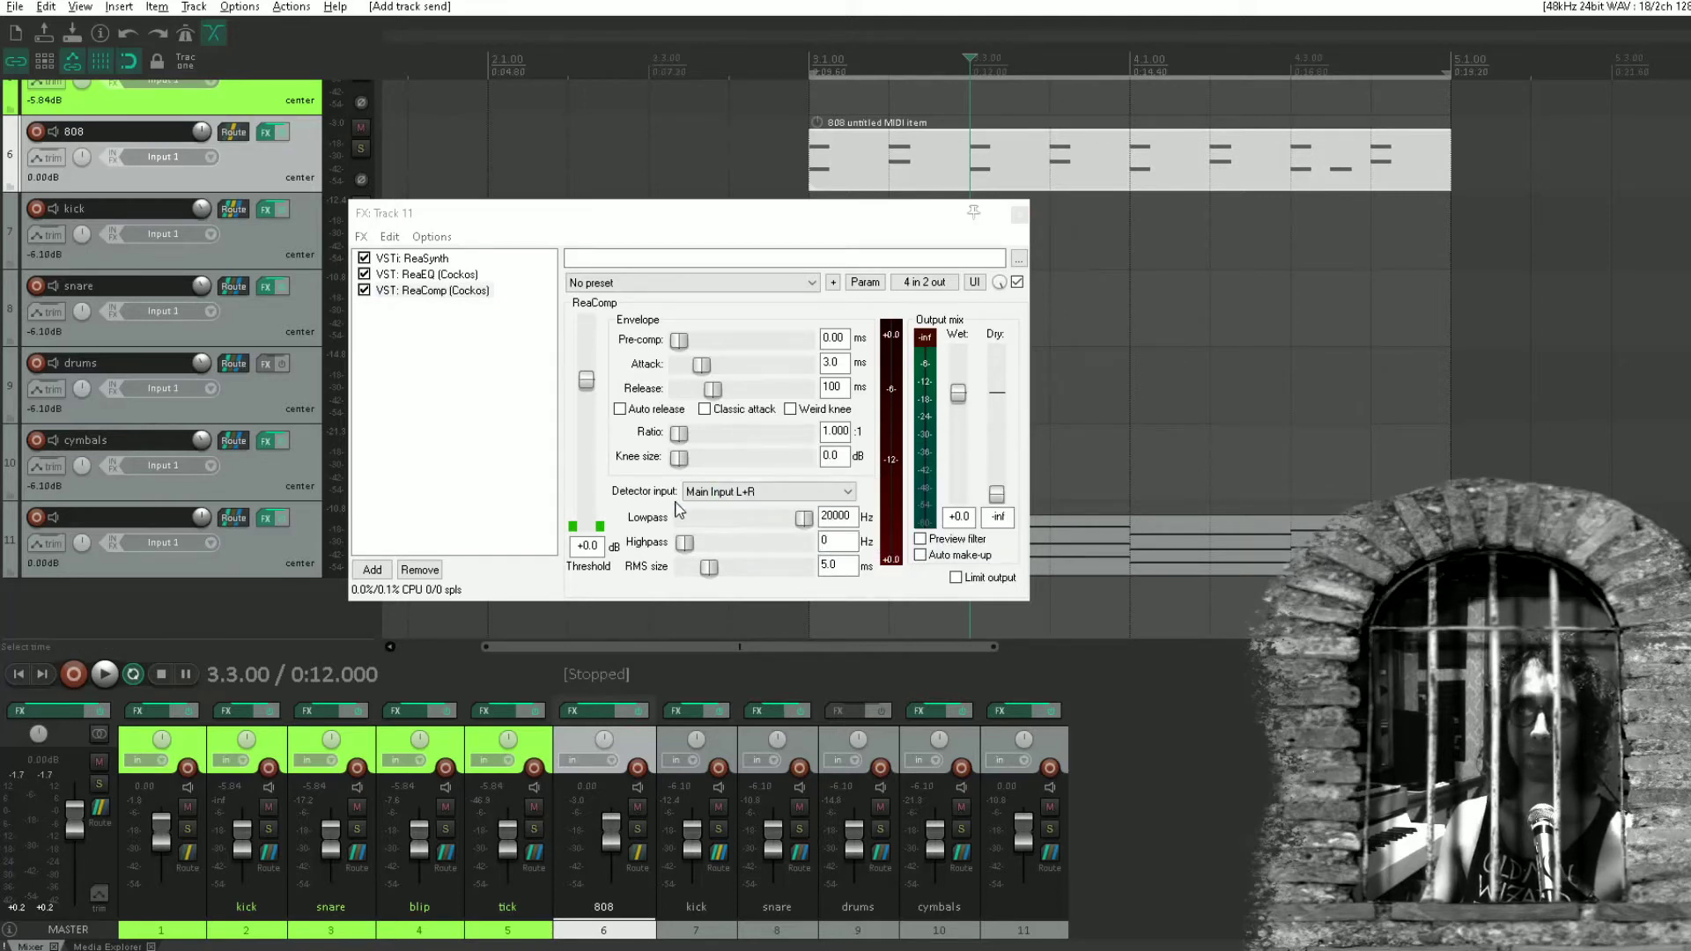
# Set track 11's ReaComp to Auxiliary Input L+R detection with a 4.23:1 ratio, and lower its threshold to -34.5 dB during playback.
pyautogui.click(687, 492)
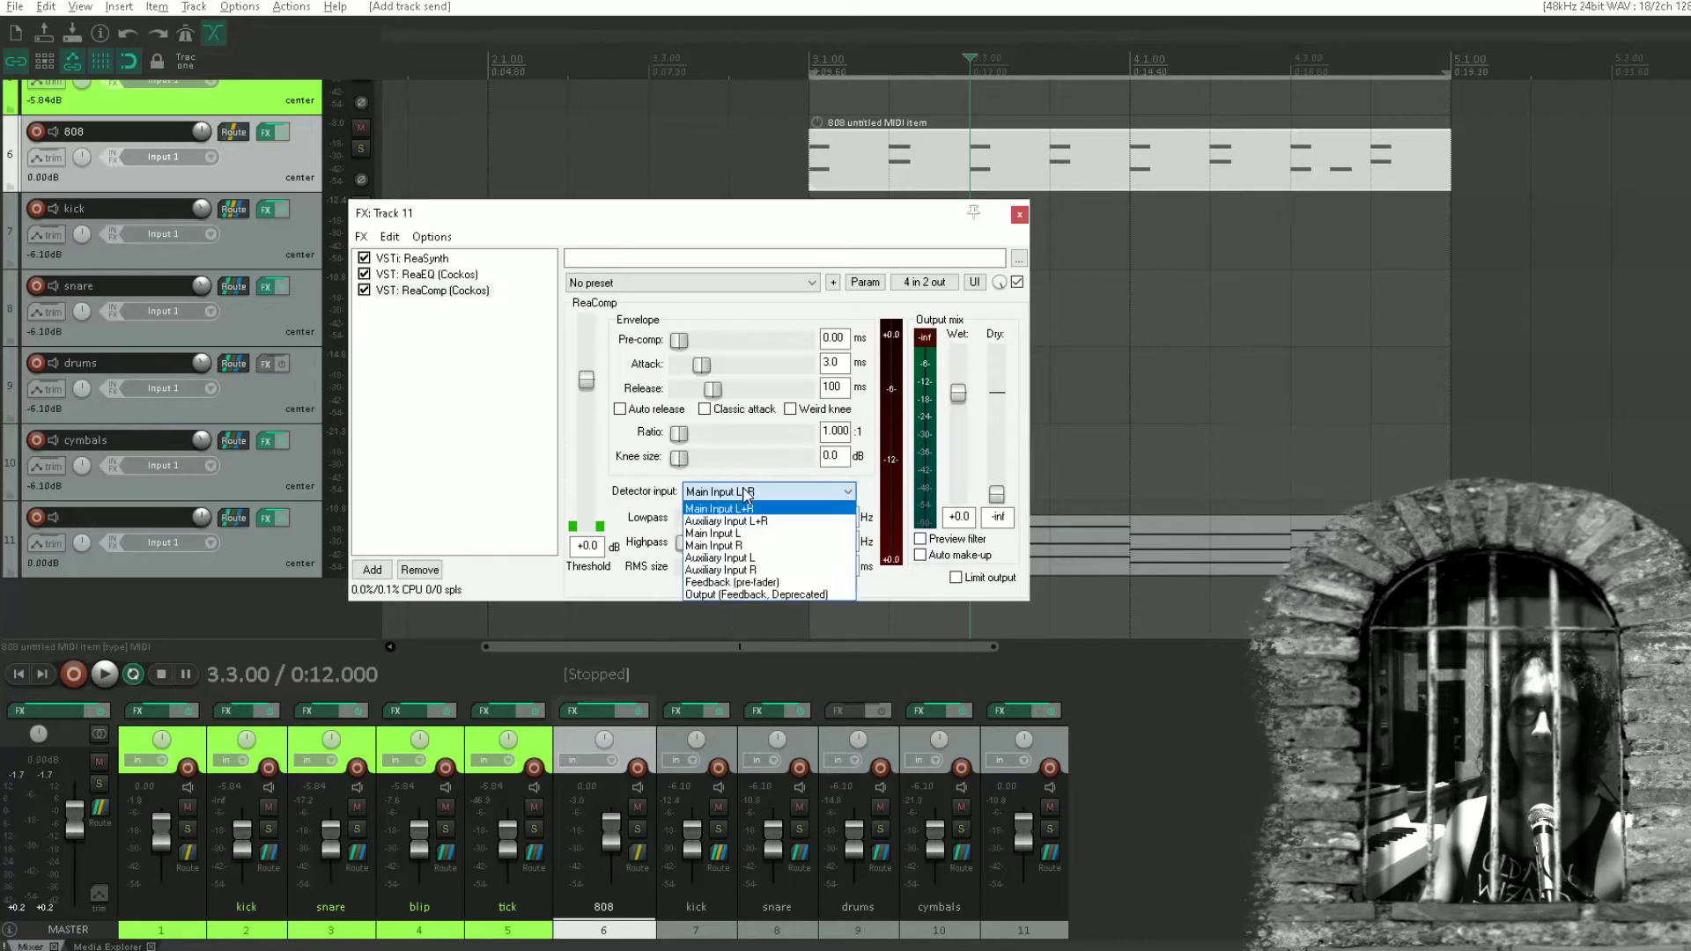
pyautogui.click(724, 522)
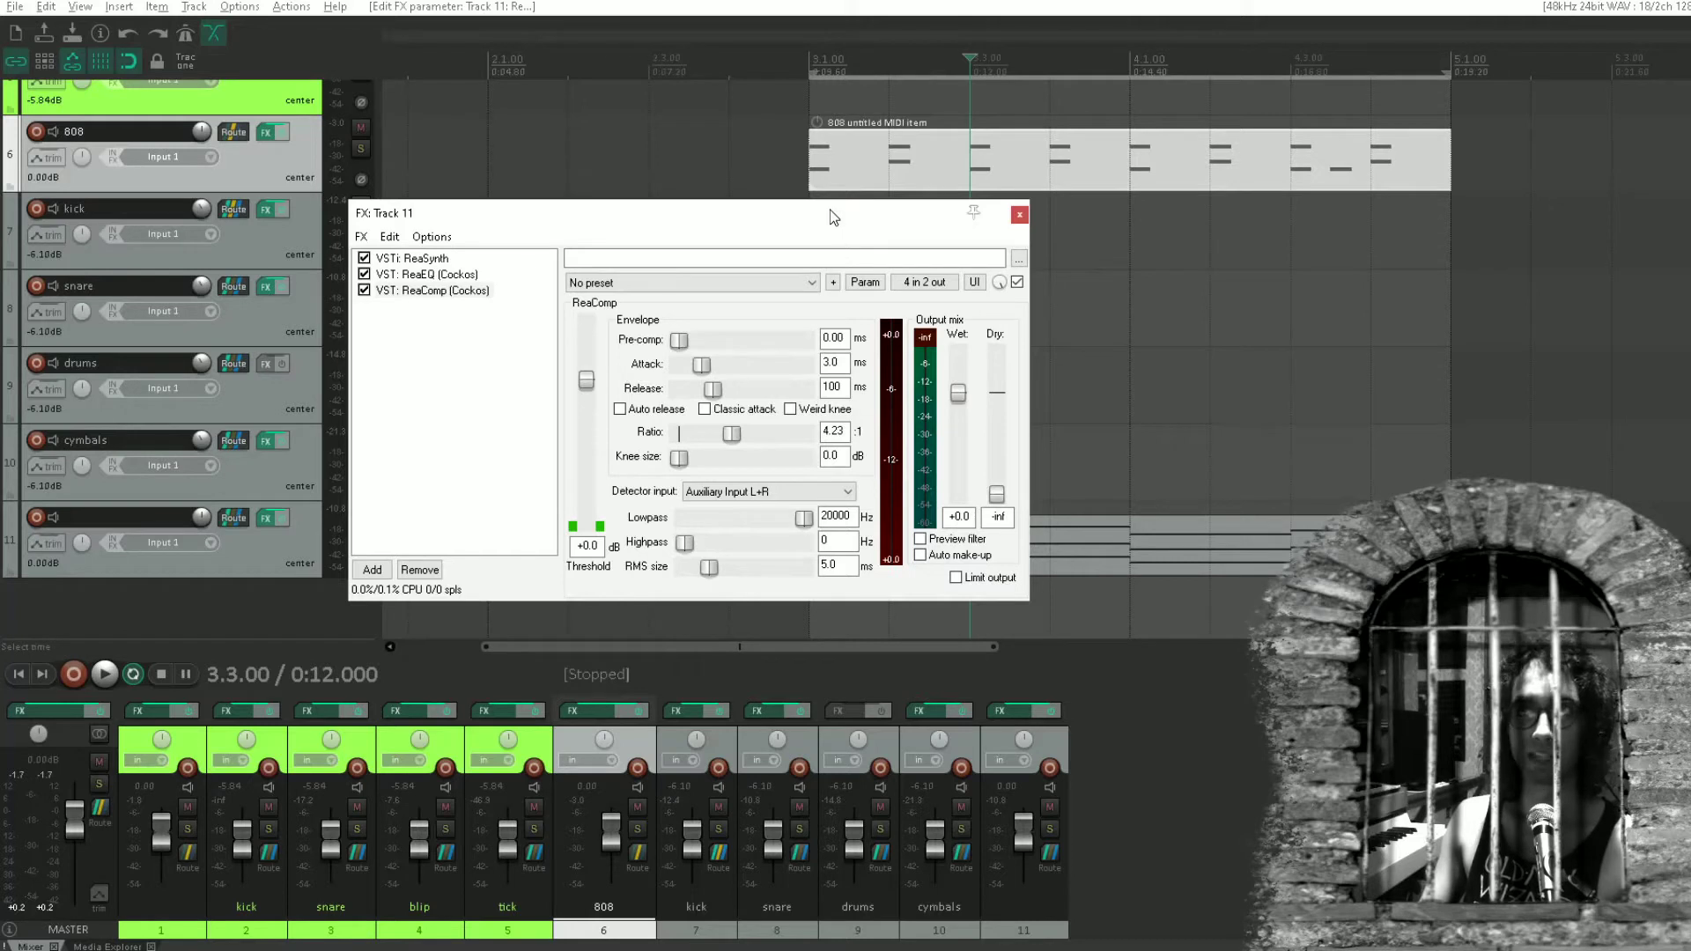
pyautogui.moveTo(722, 211); pyautogui.dragTo(467, 179)
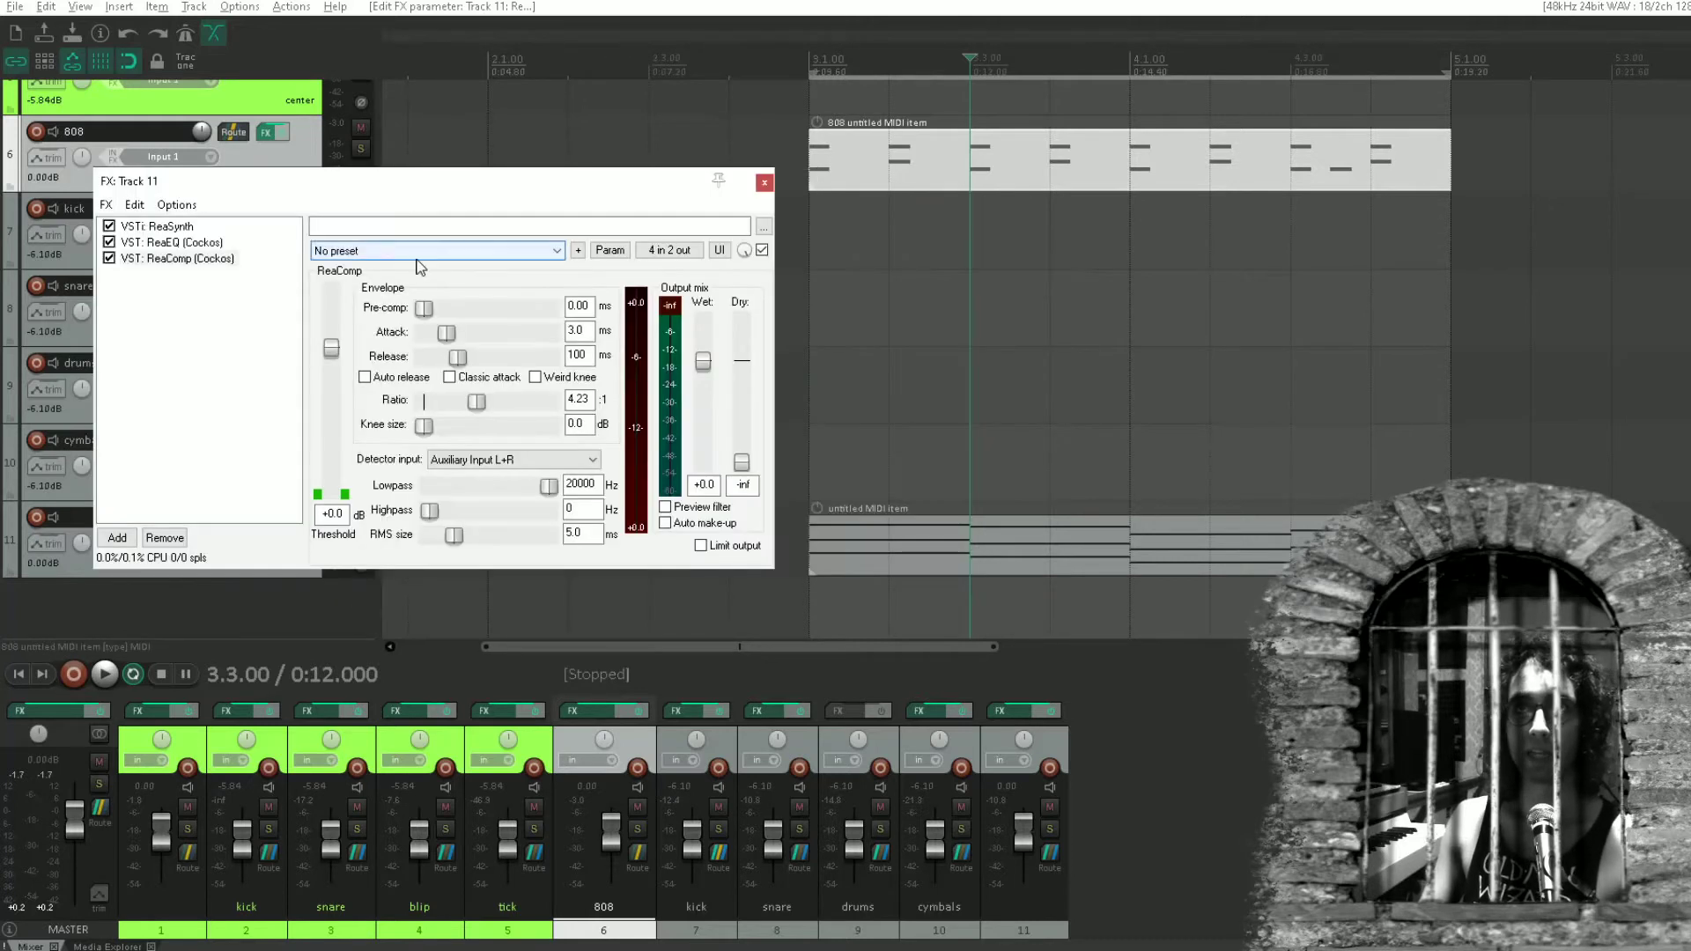
pyautogui.press('space')
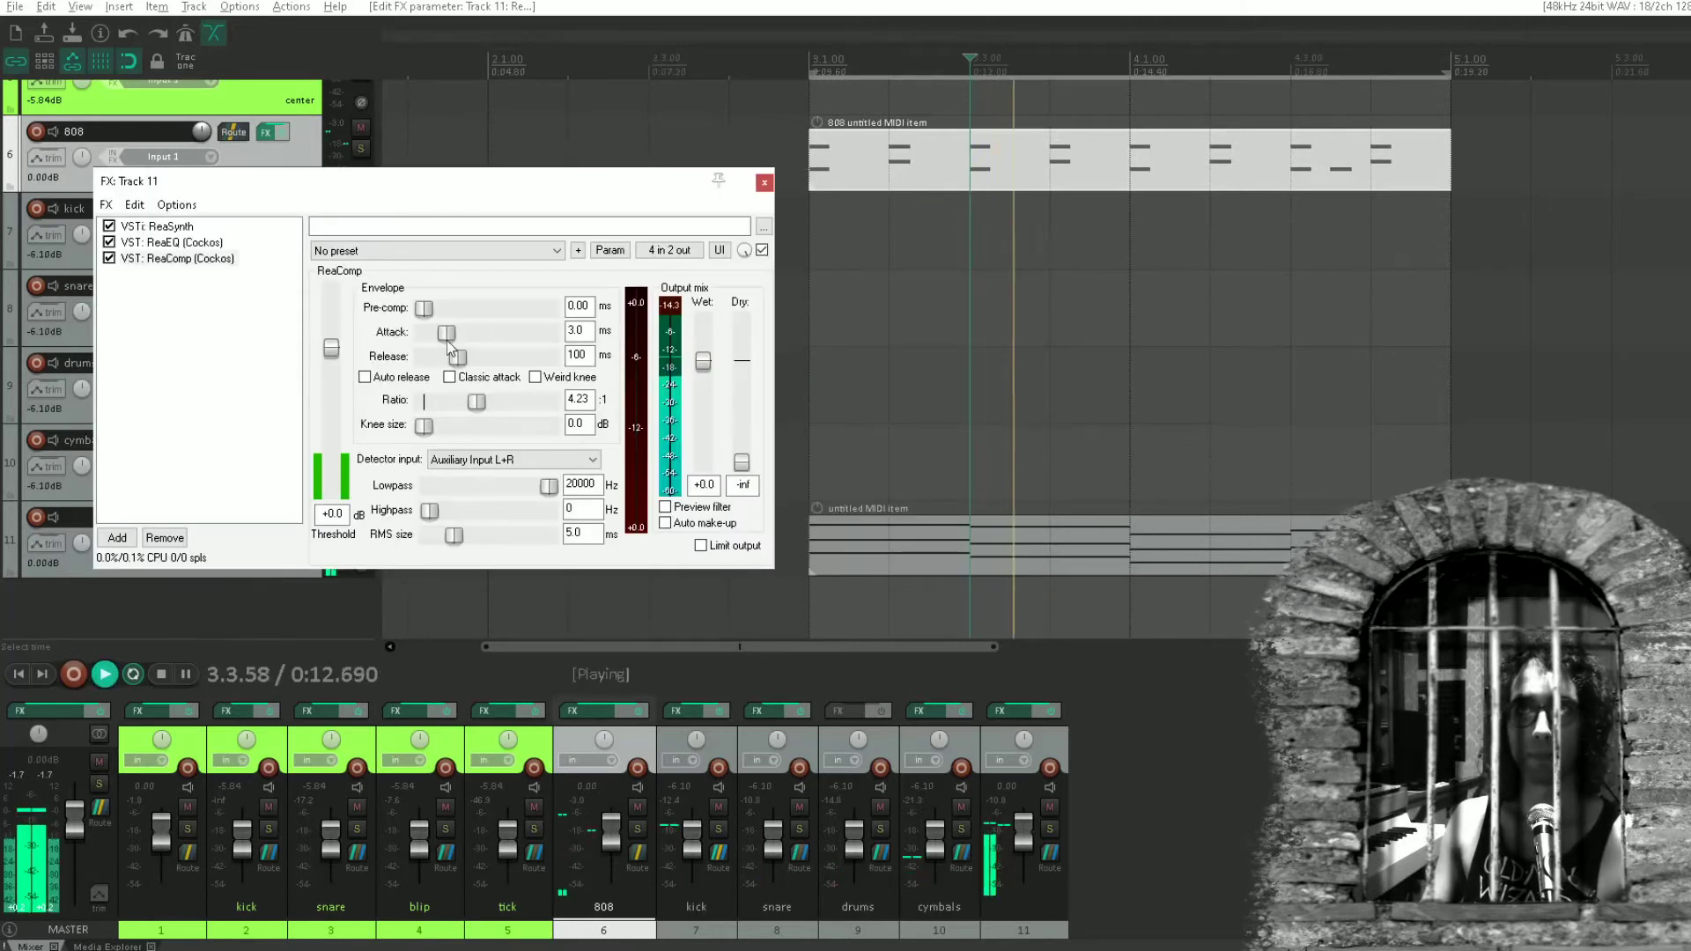
pyautogui.moveTo(331, 348); pyautogui.dragTo(350, 465)
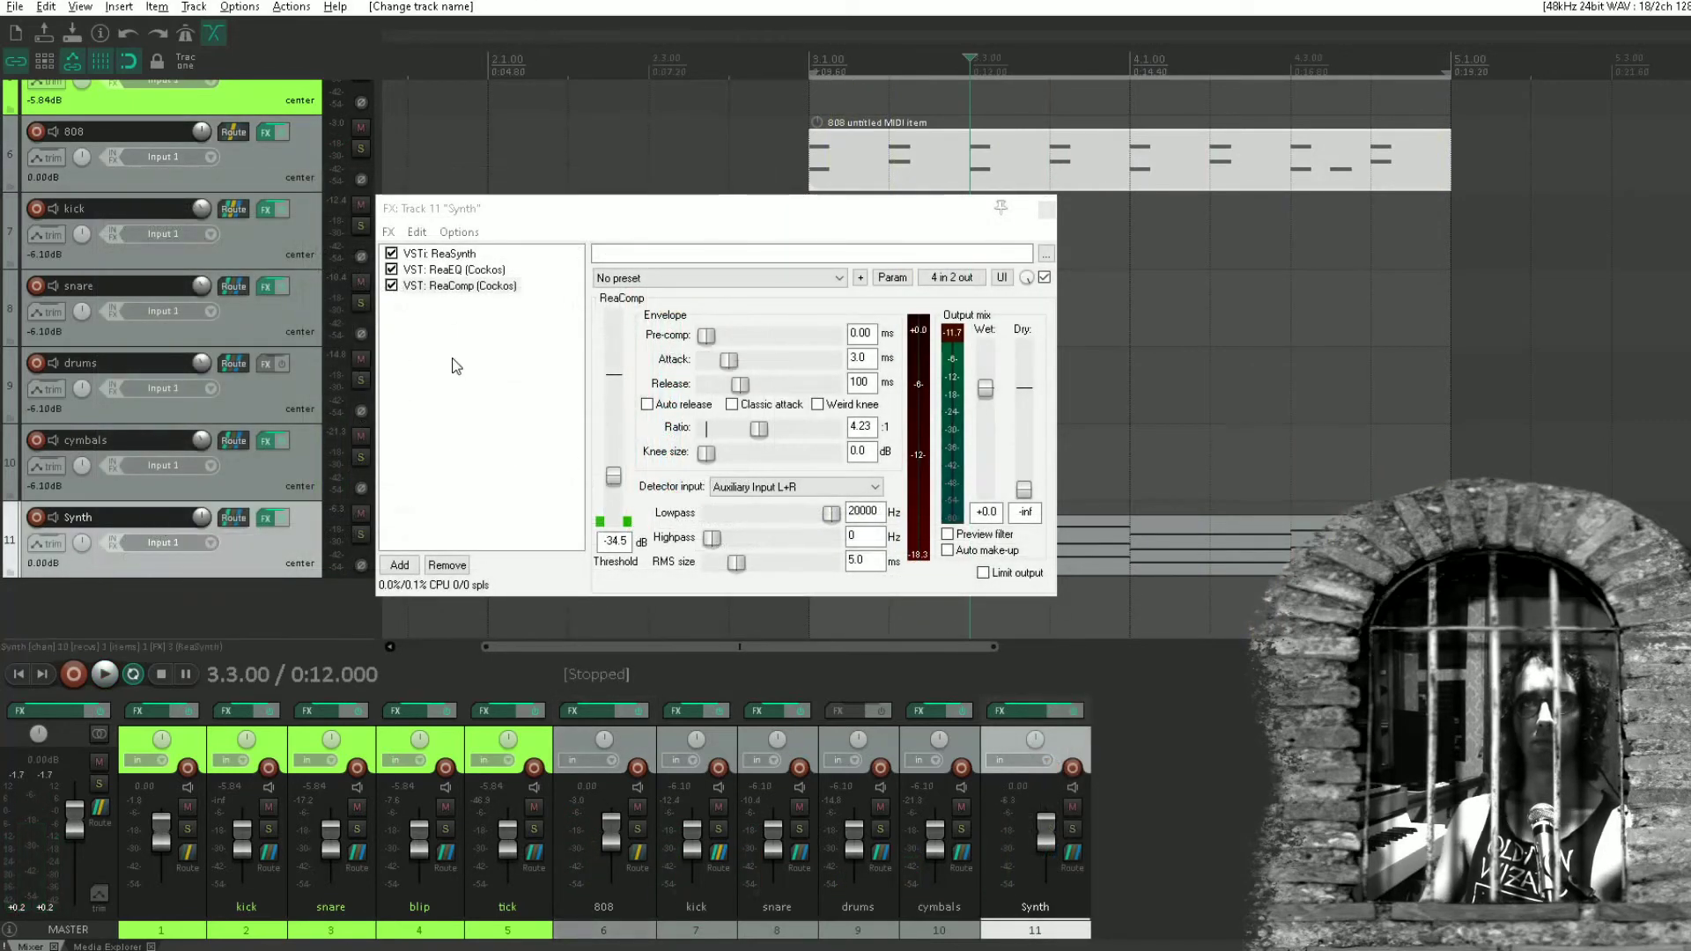
# Set the MIDI channels of the kick track's send to Synth to None and resume playback.
pyautogui.click(231, 208)
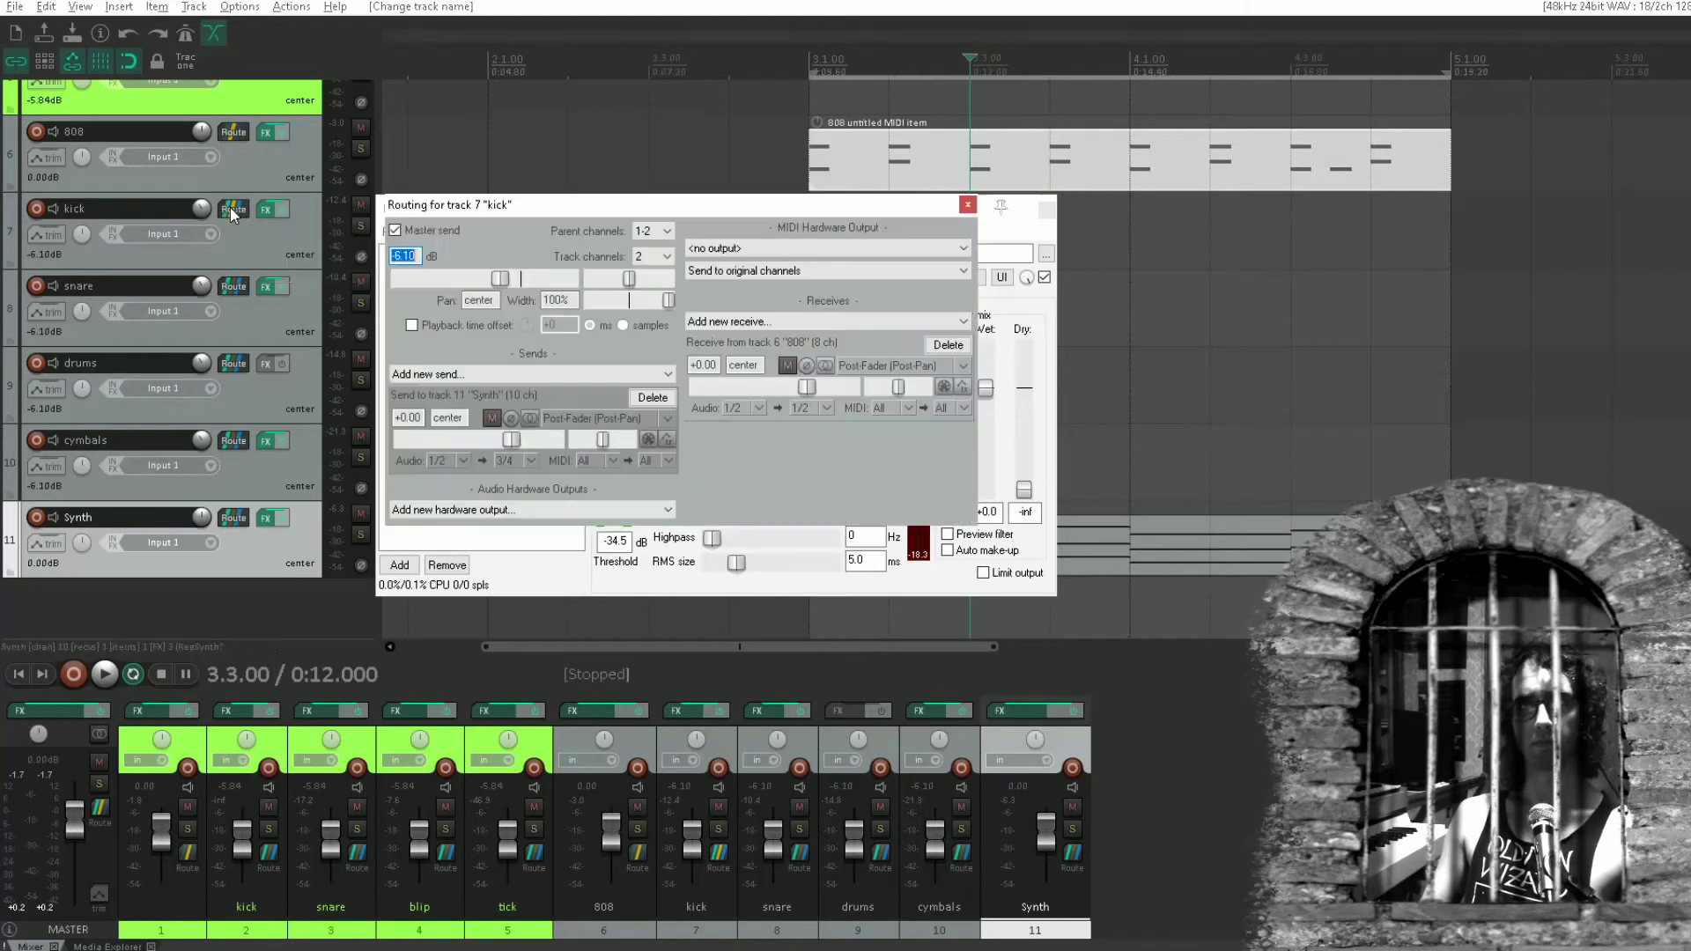
pyautogui.click(612, 461)
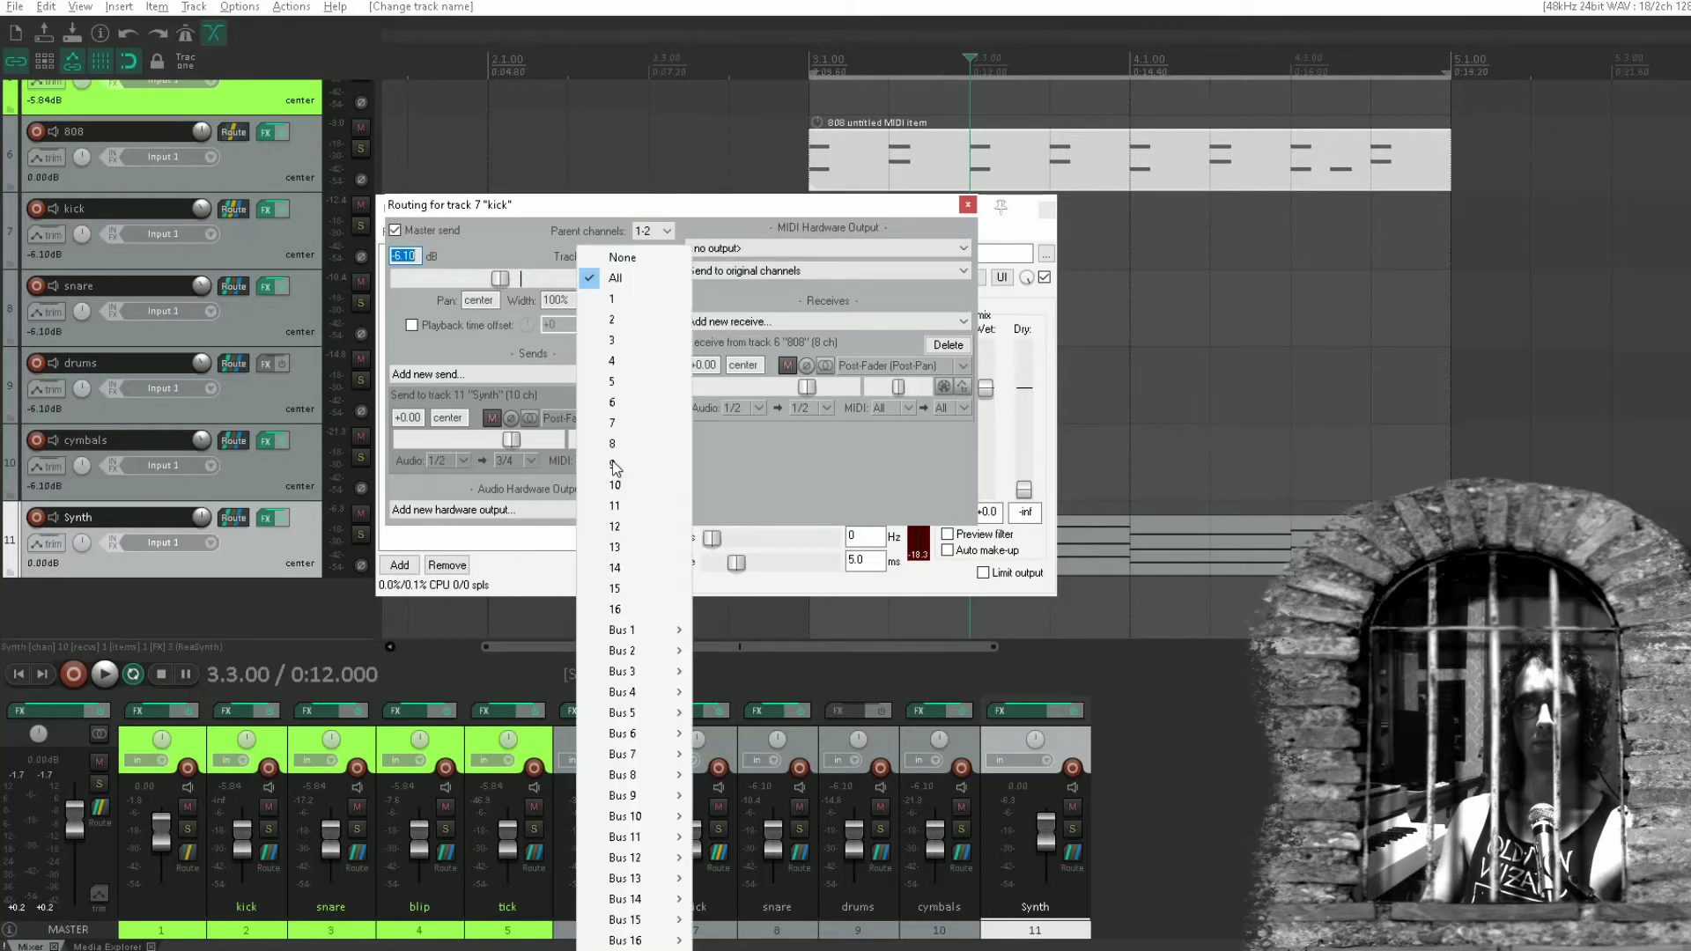
pyautogui.click(655, 257)
pyautogui.press('space')
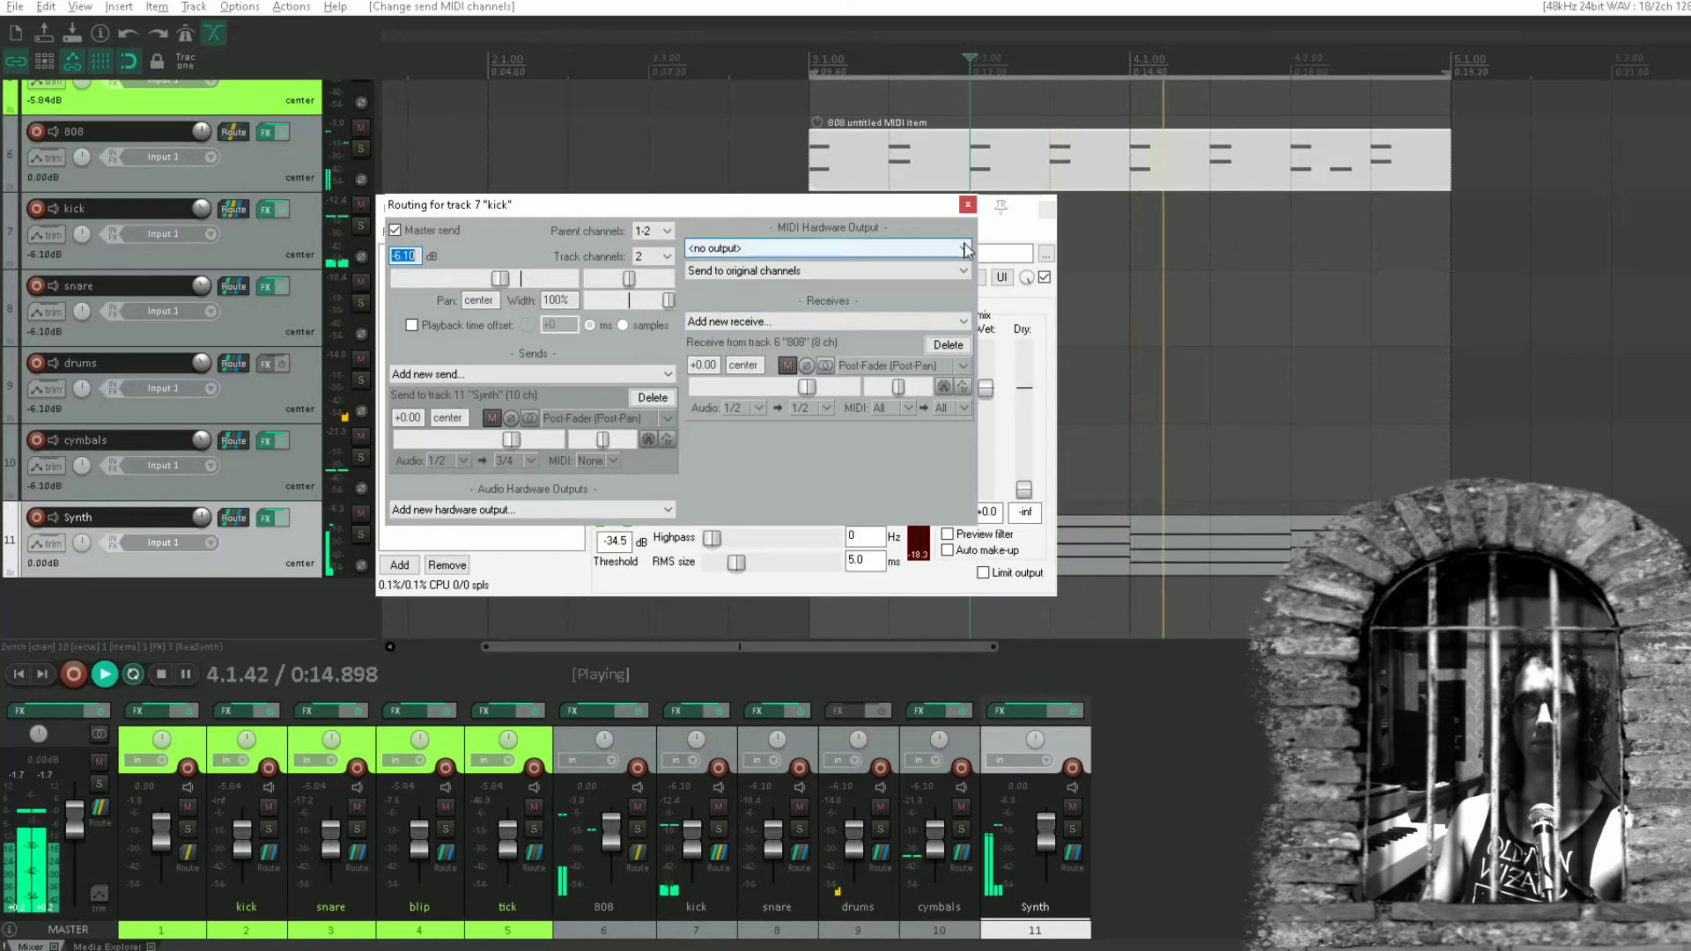
pyautogui.press('Escape')
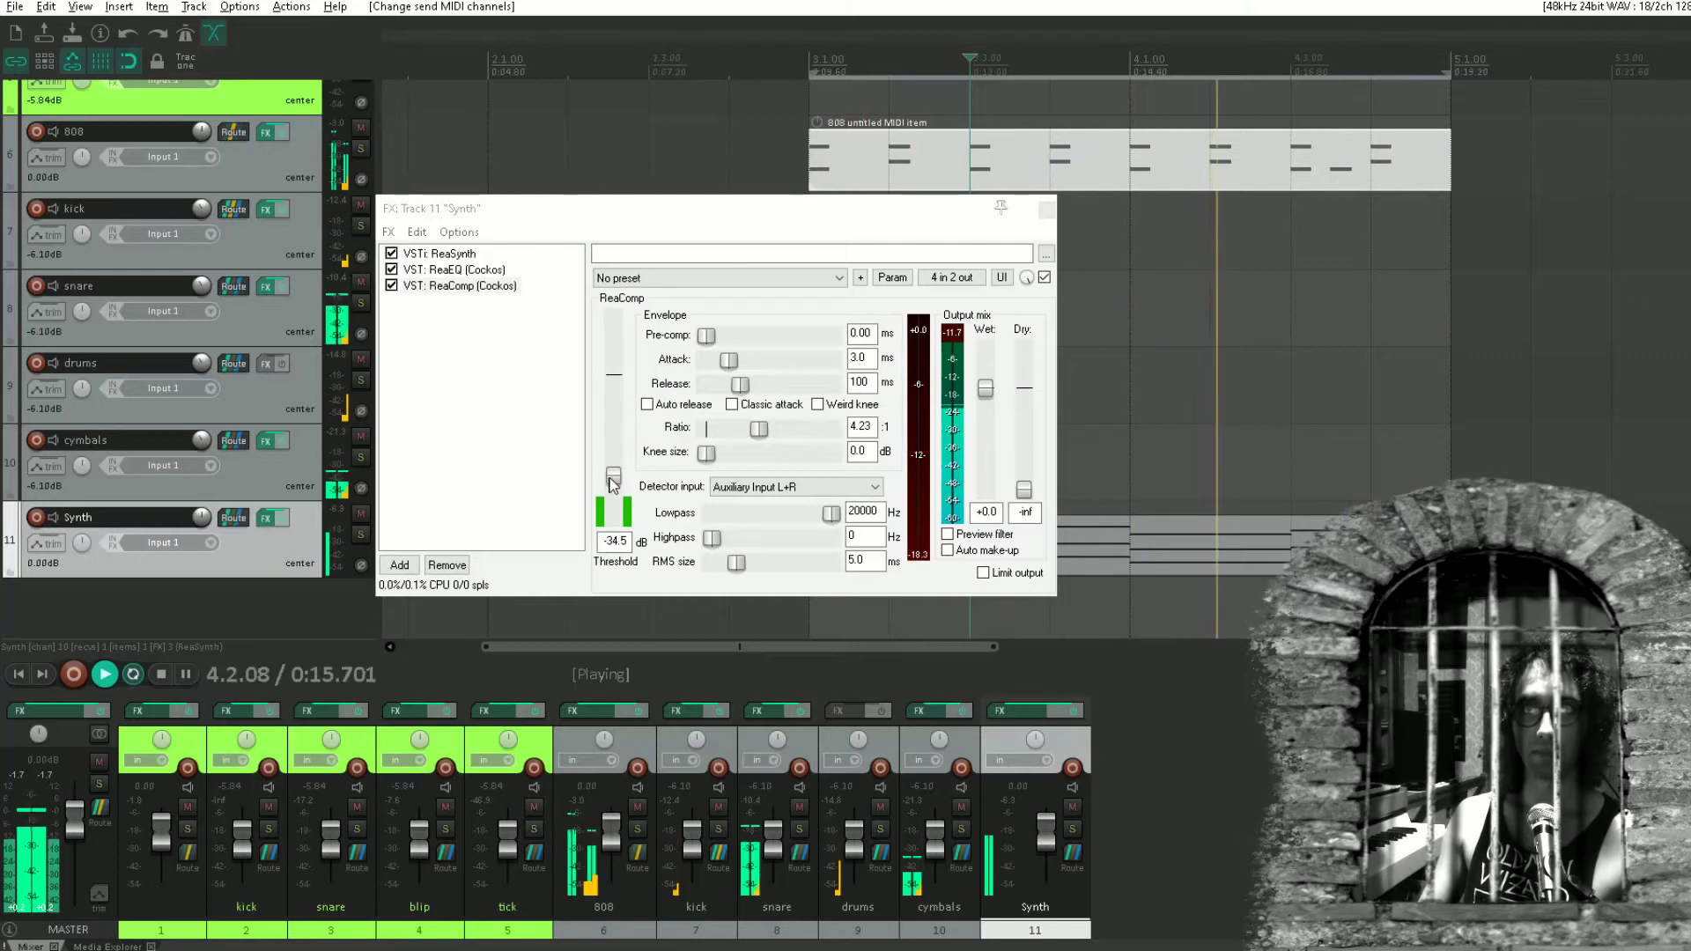
# Adjust the Synth track's ReaComp threshold by ear during playback, ending at -27.9 dB.
pyautogui.moveTo(613, 483); pyautogui.dragTo(619, 505)
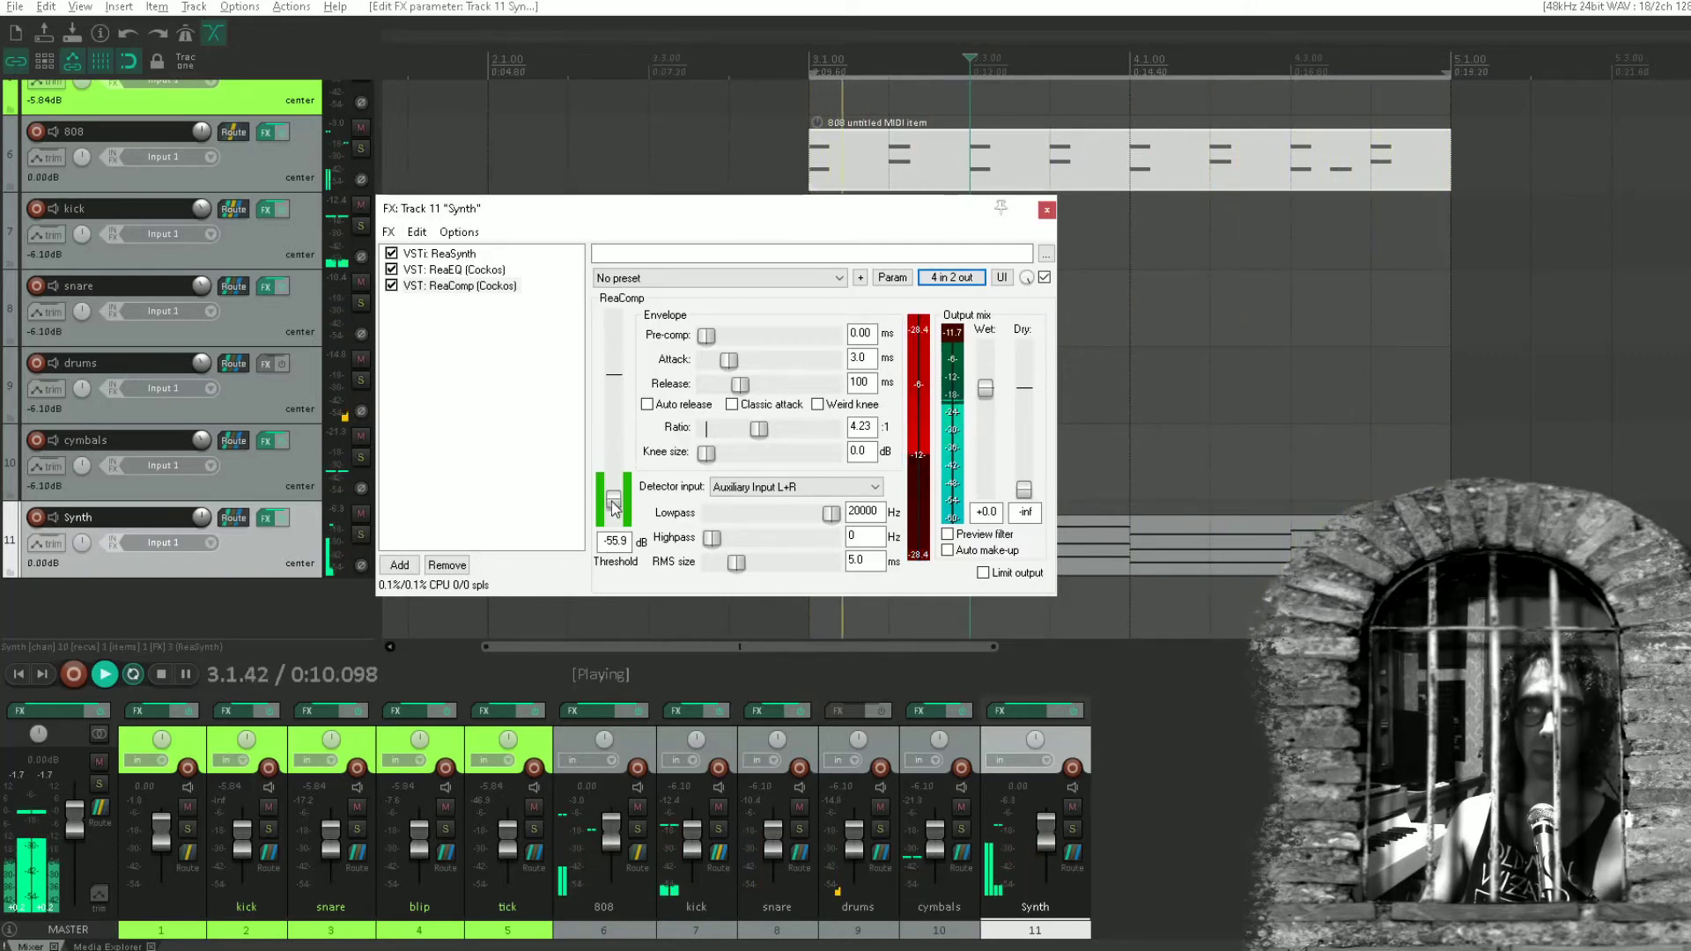
pyautogui.moveTo(622, 490); pyautogui.dragTo(620, 475)
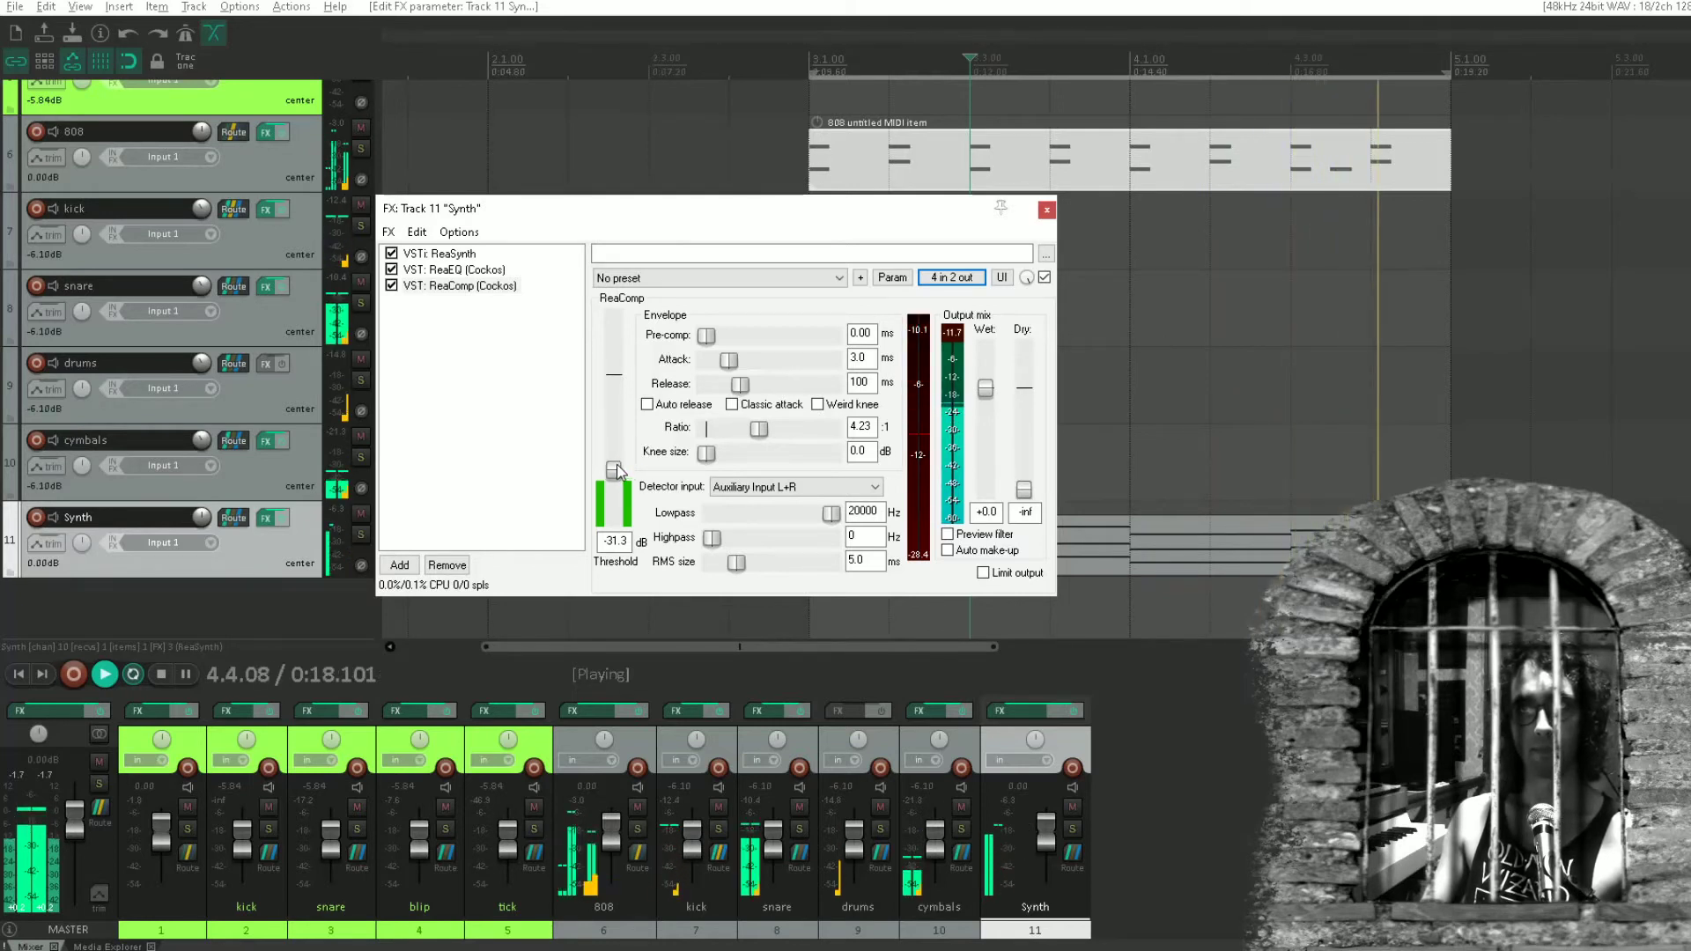
pyautogui.moveTo(632, 471); pyautogui.dragTo(630, 465)
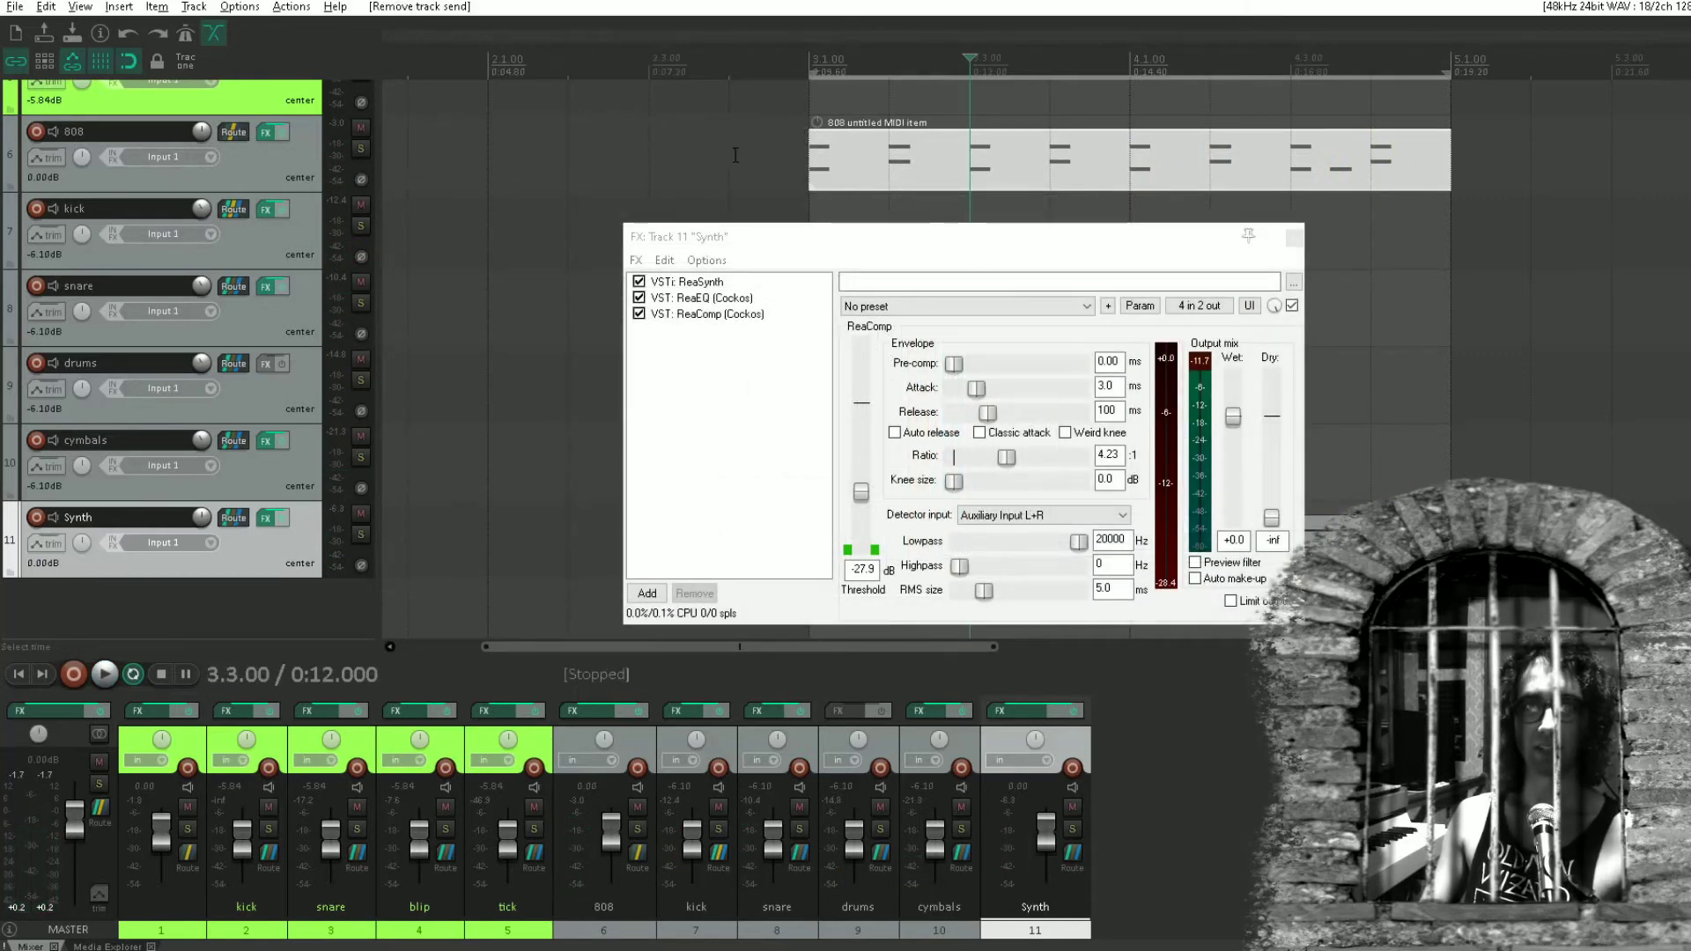
# Add a second ReaComp to the Synth track and send the snare track's audio to Synth channels 3/4.
pyautogui.doubleClick(676, 375)
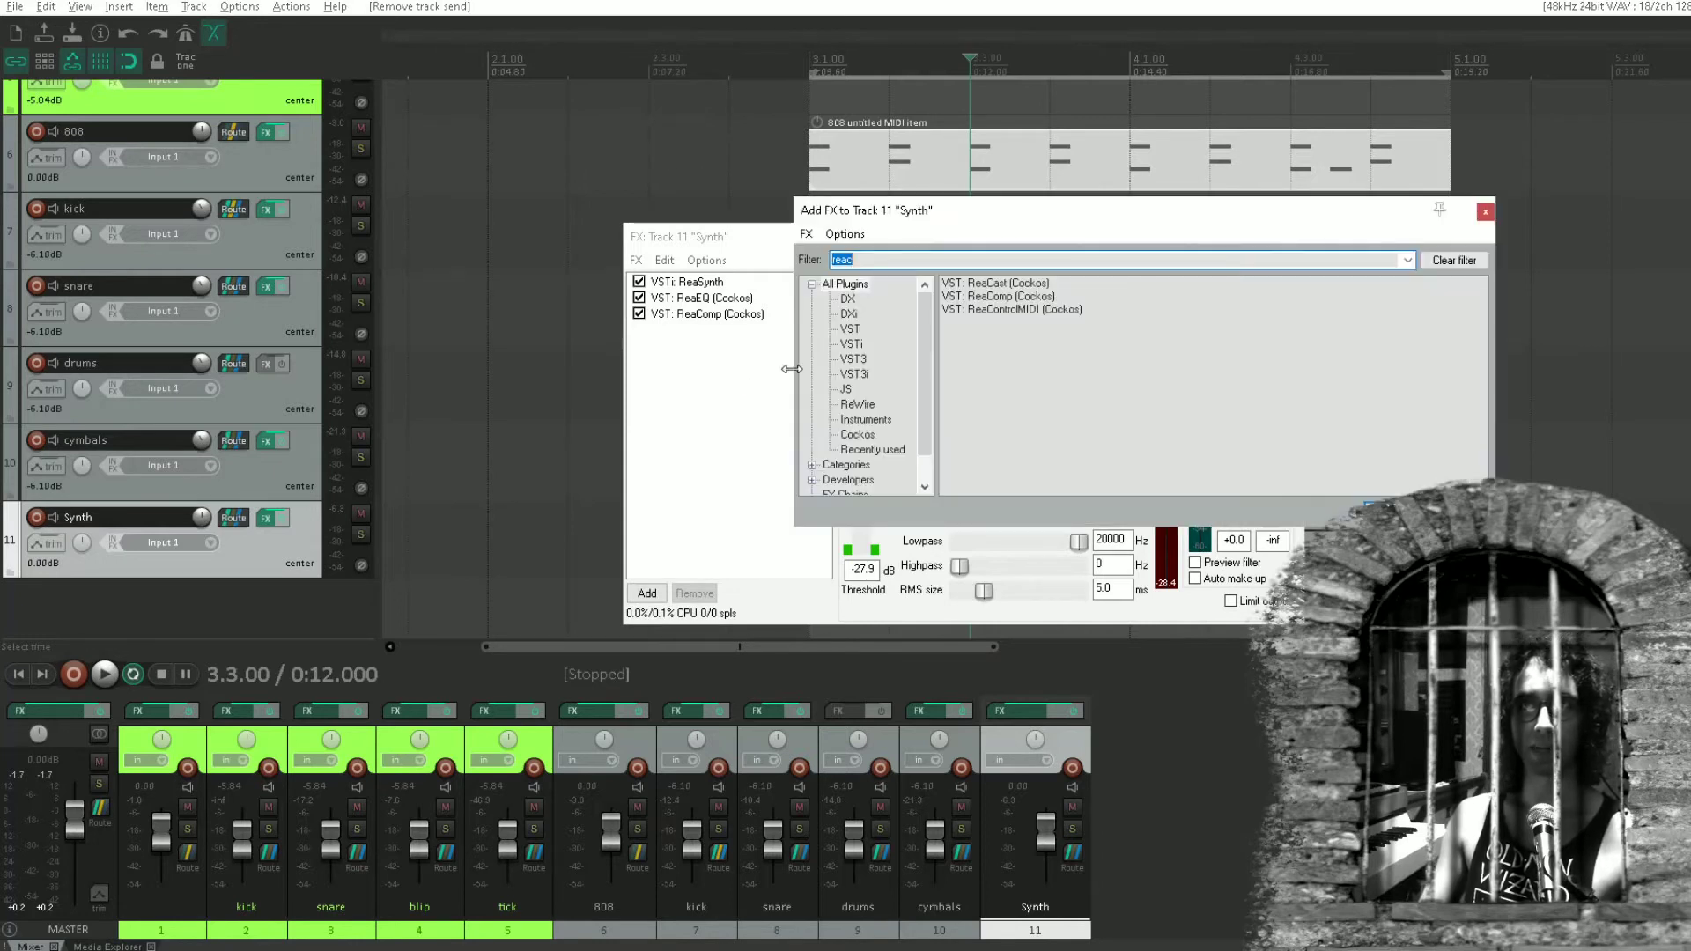
pyautogui.doubleClick(1006, 300)
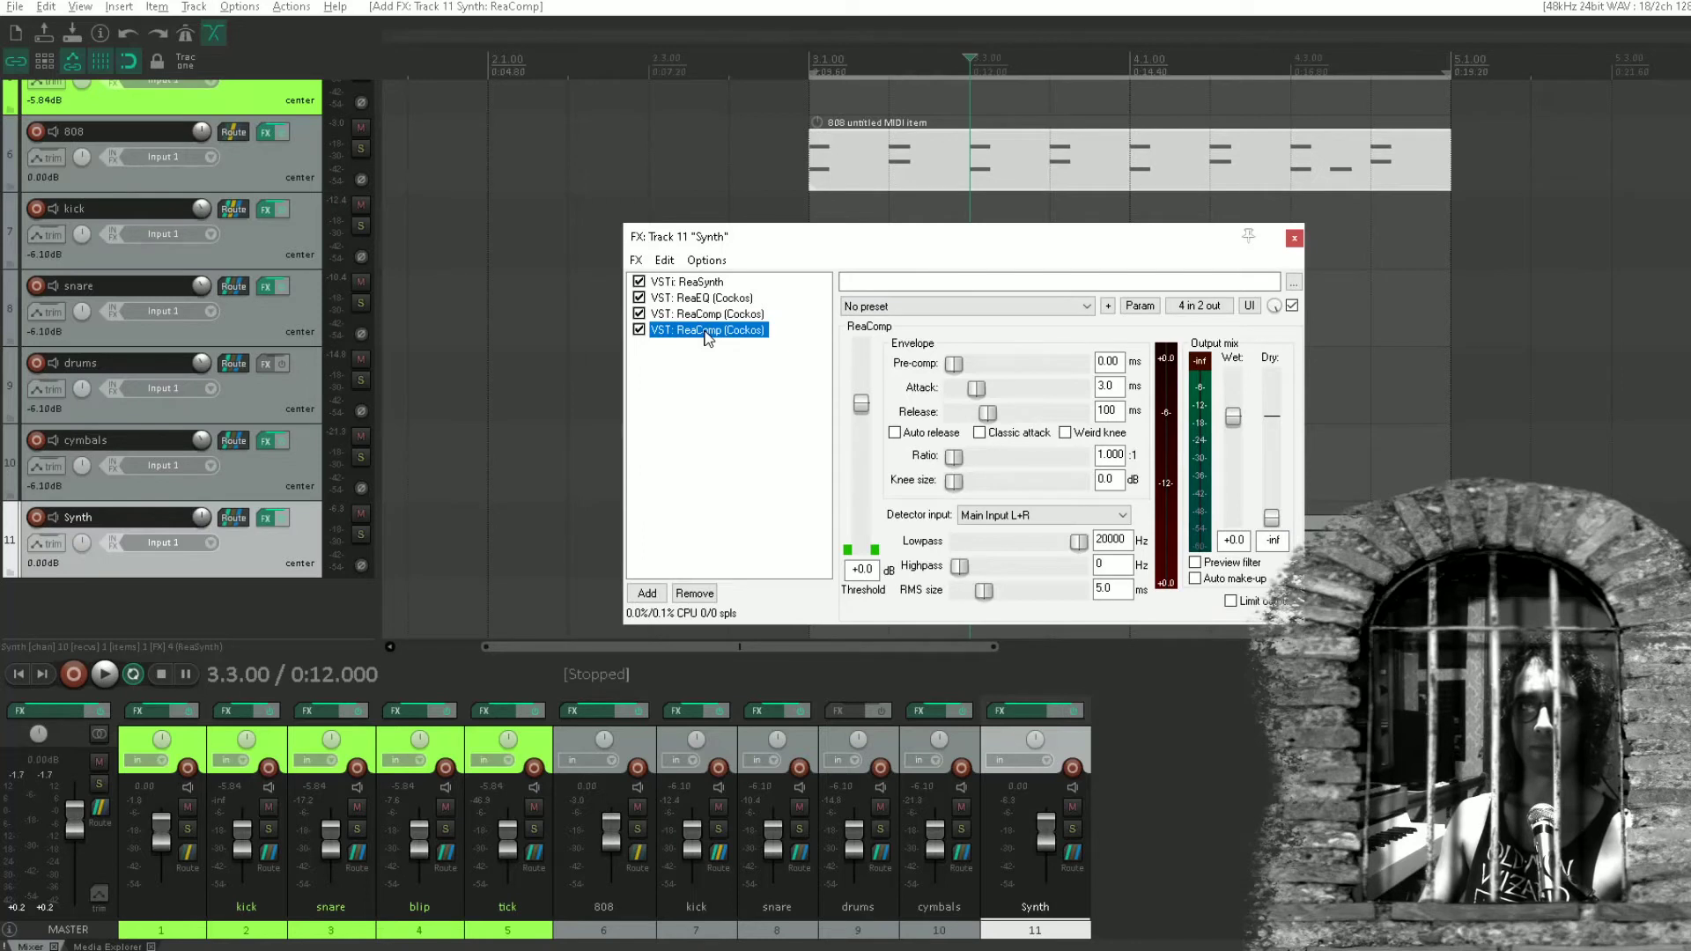
pyautogui.moveTo(225, 289); pyautogui.dragTo(1020, 465)
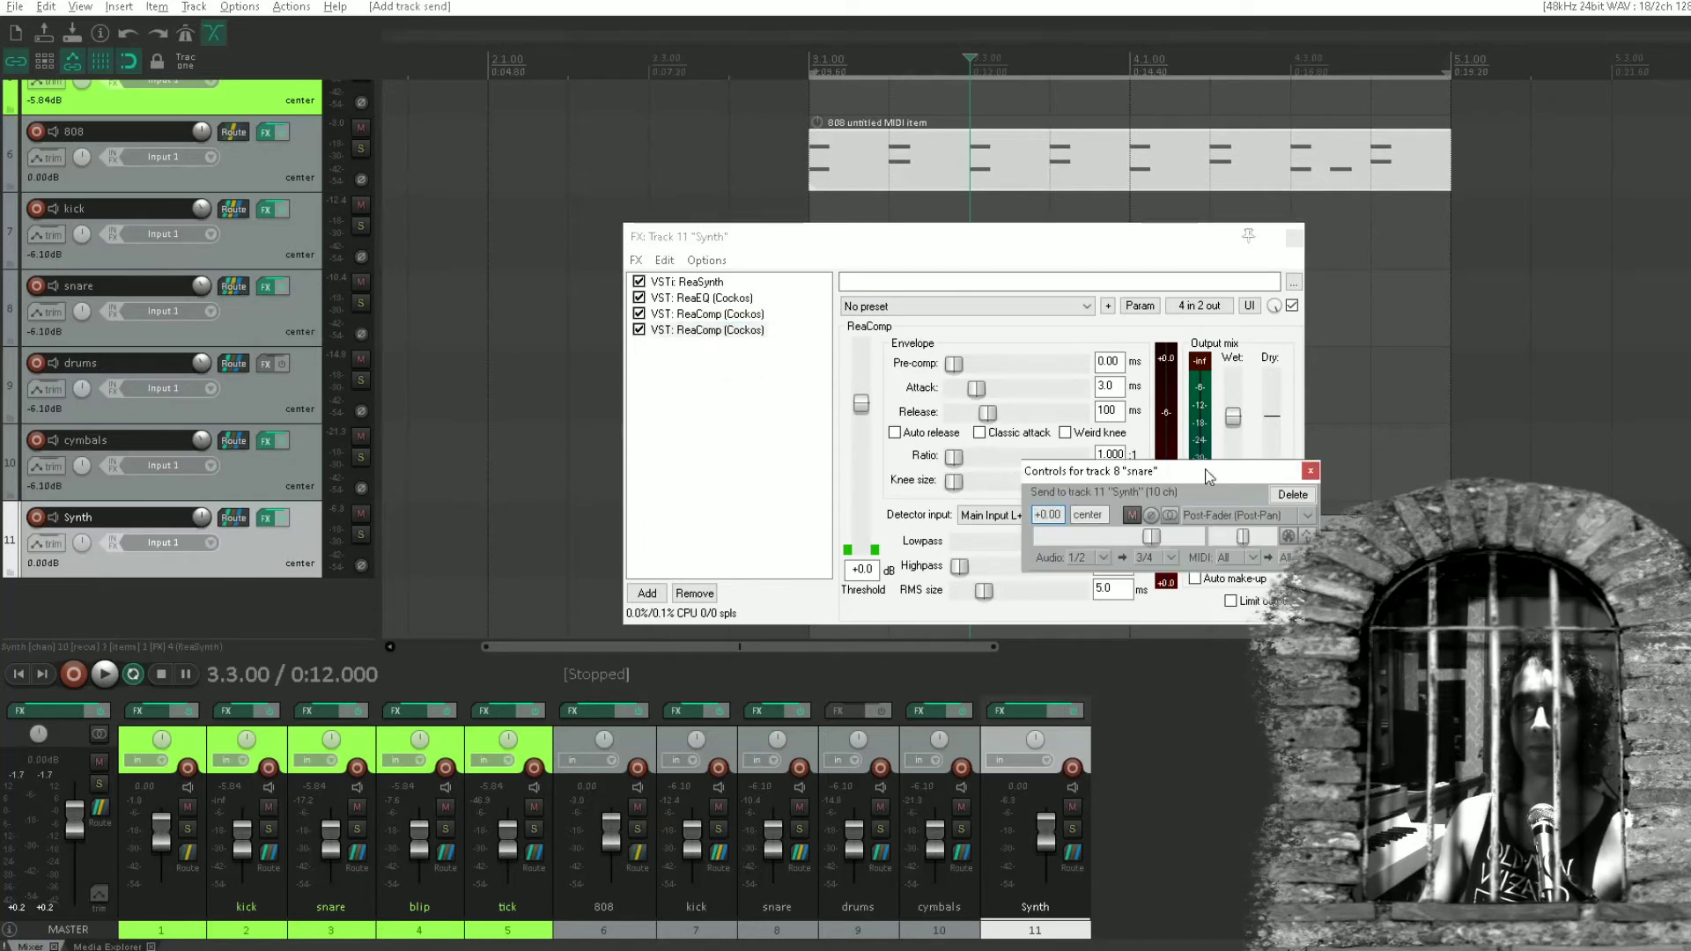
pyautogui.click(1310, 470)
# Set the second ReaComp's detector input to Auxiliary Input L+R and its ratio to 1.950:1.
pyautogui.click(987, 516)
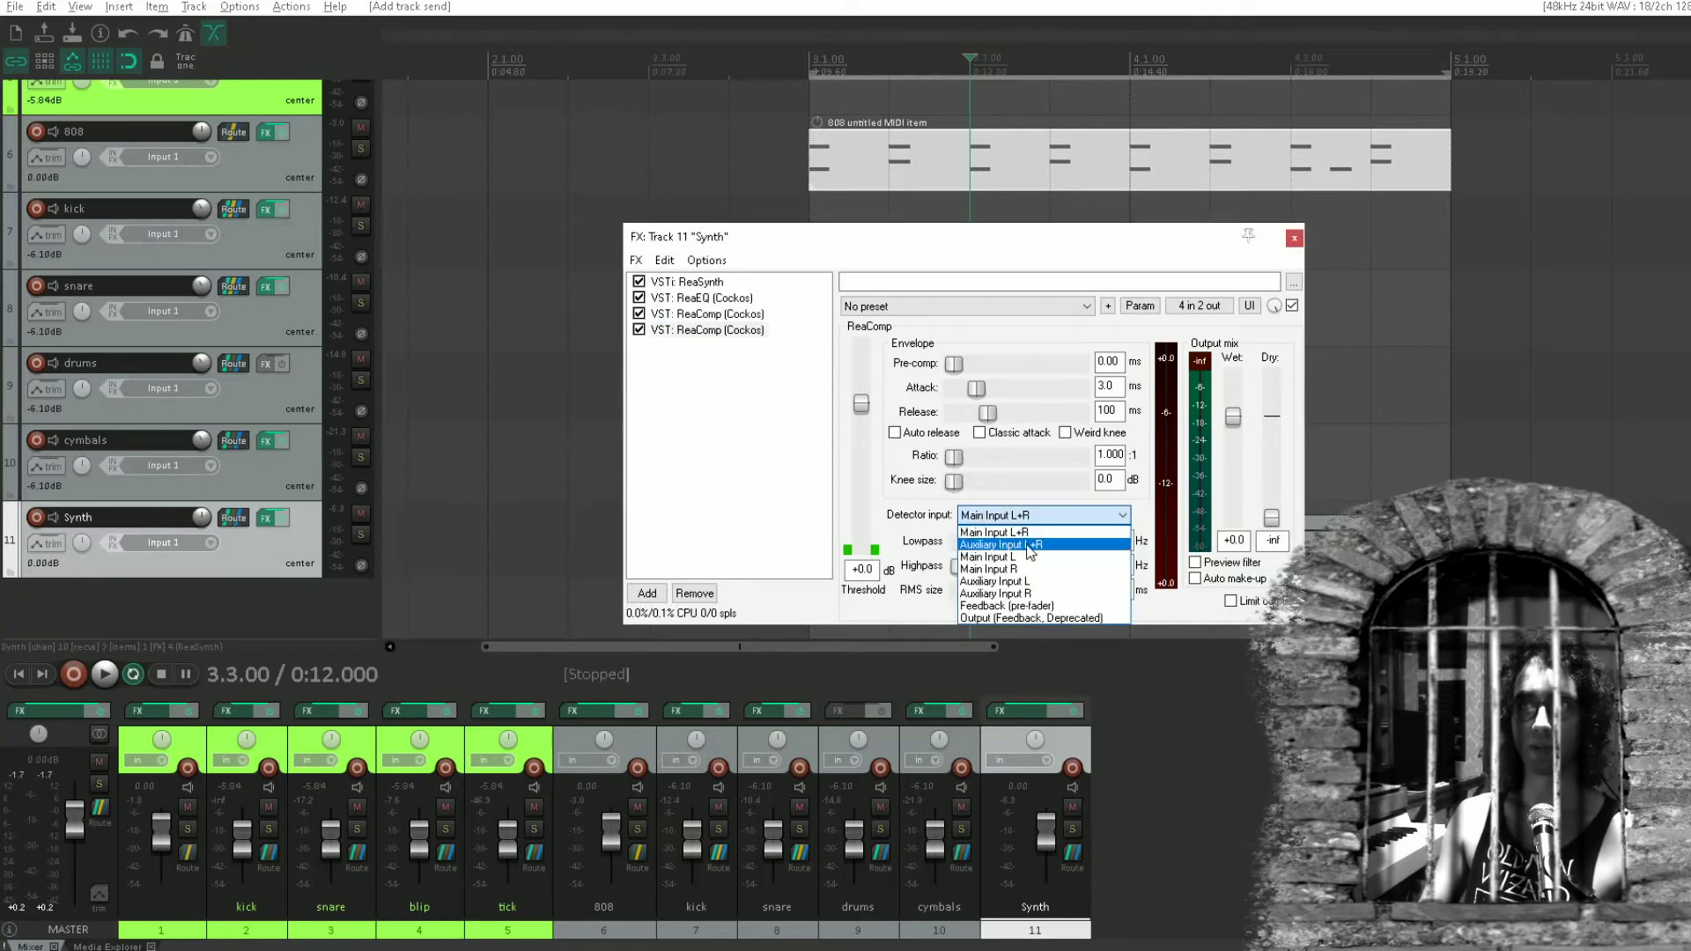
pyautogui.click(1032, 546)
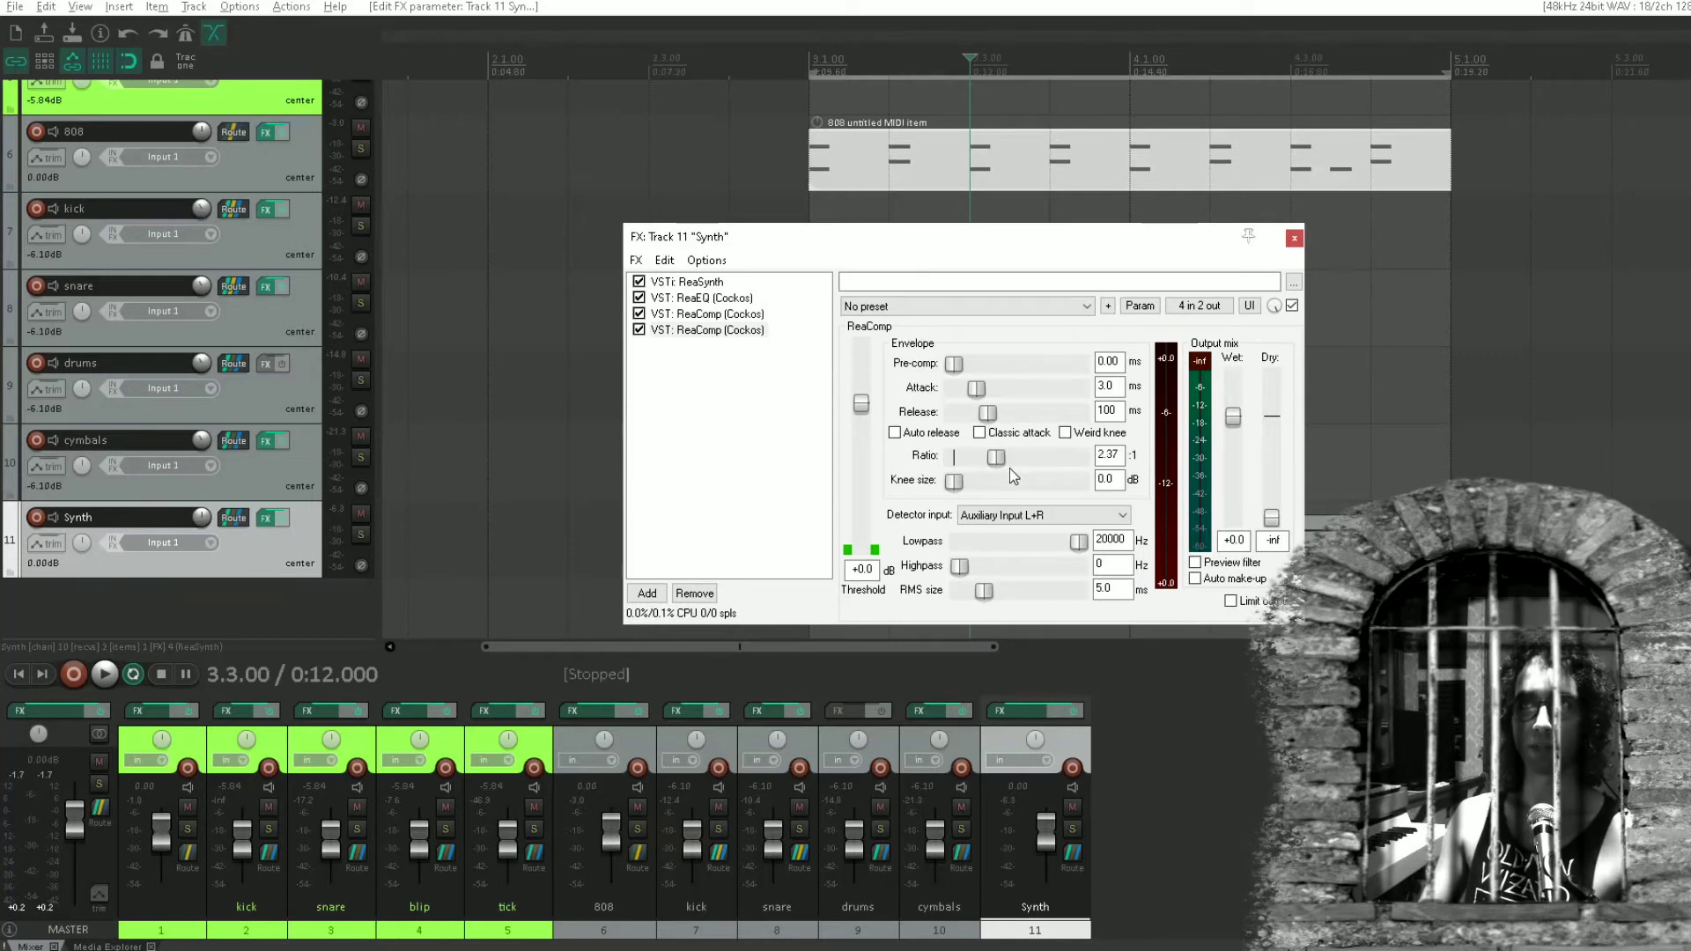
pyautogui.moveTo(1009, 467); pyautogui.dragTo(912, 467)
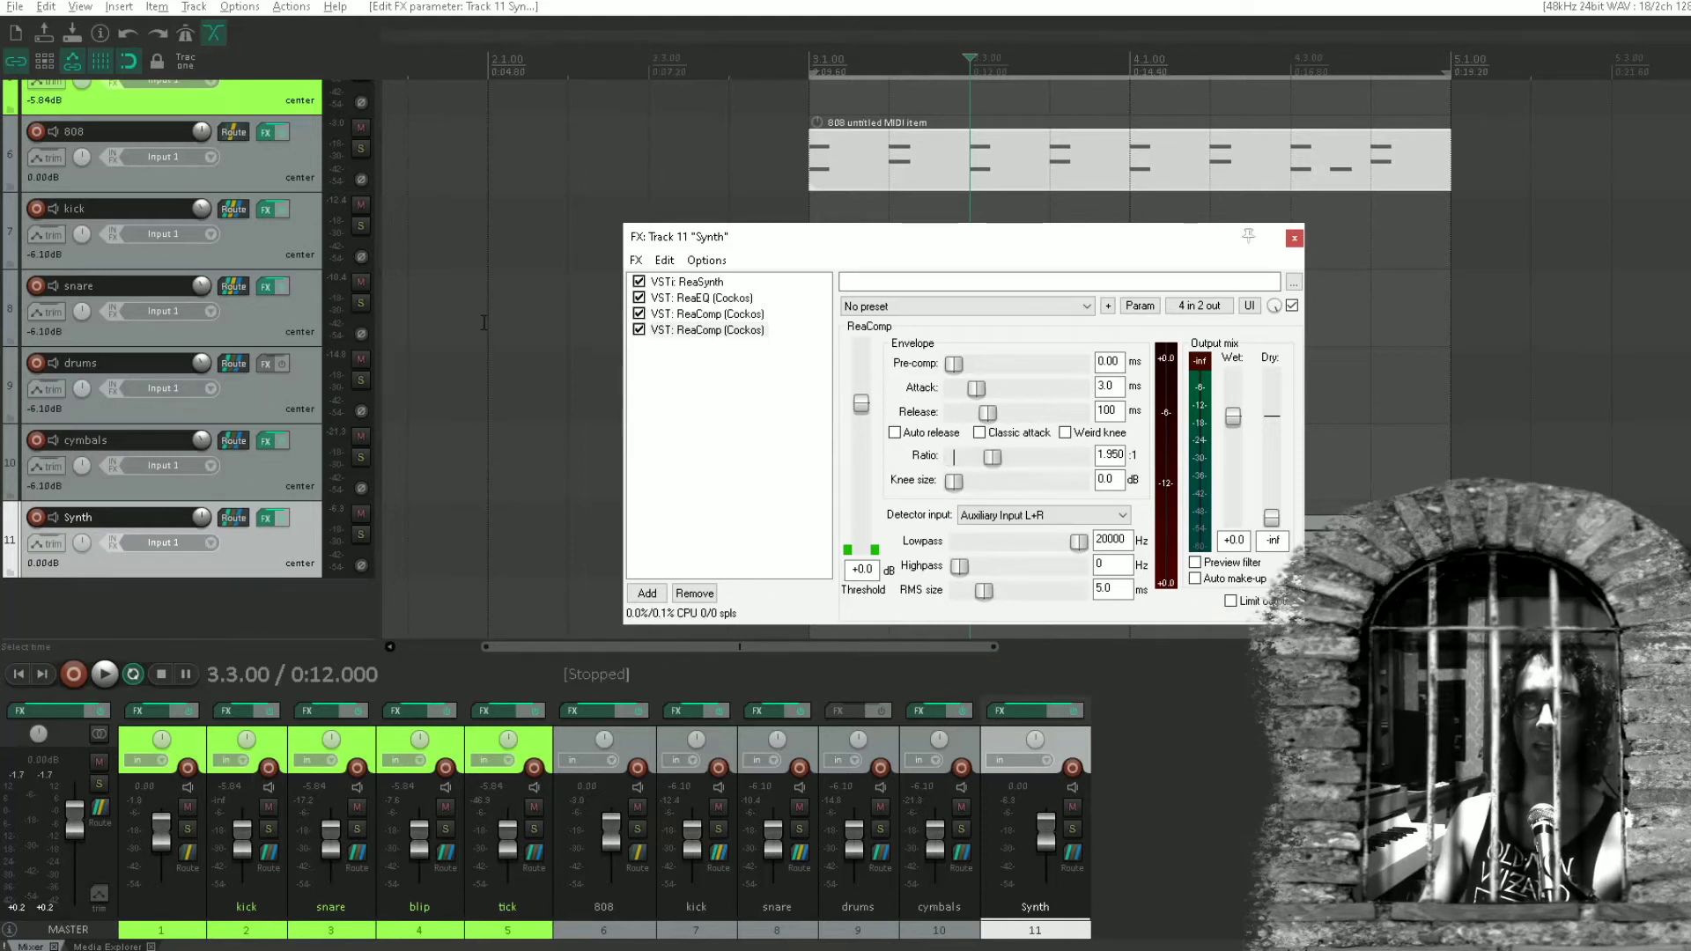
# Set the MIDI channels of the snare track's send to Synth to None and close its routing.
pyautogui.click(234, 287)
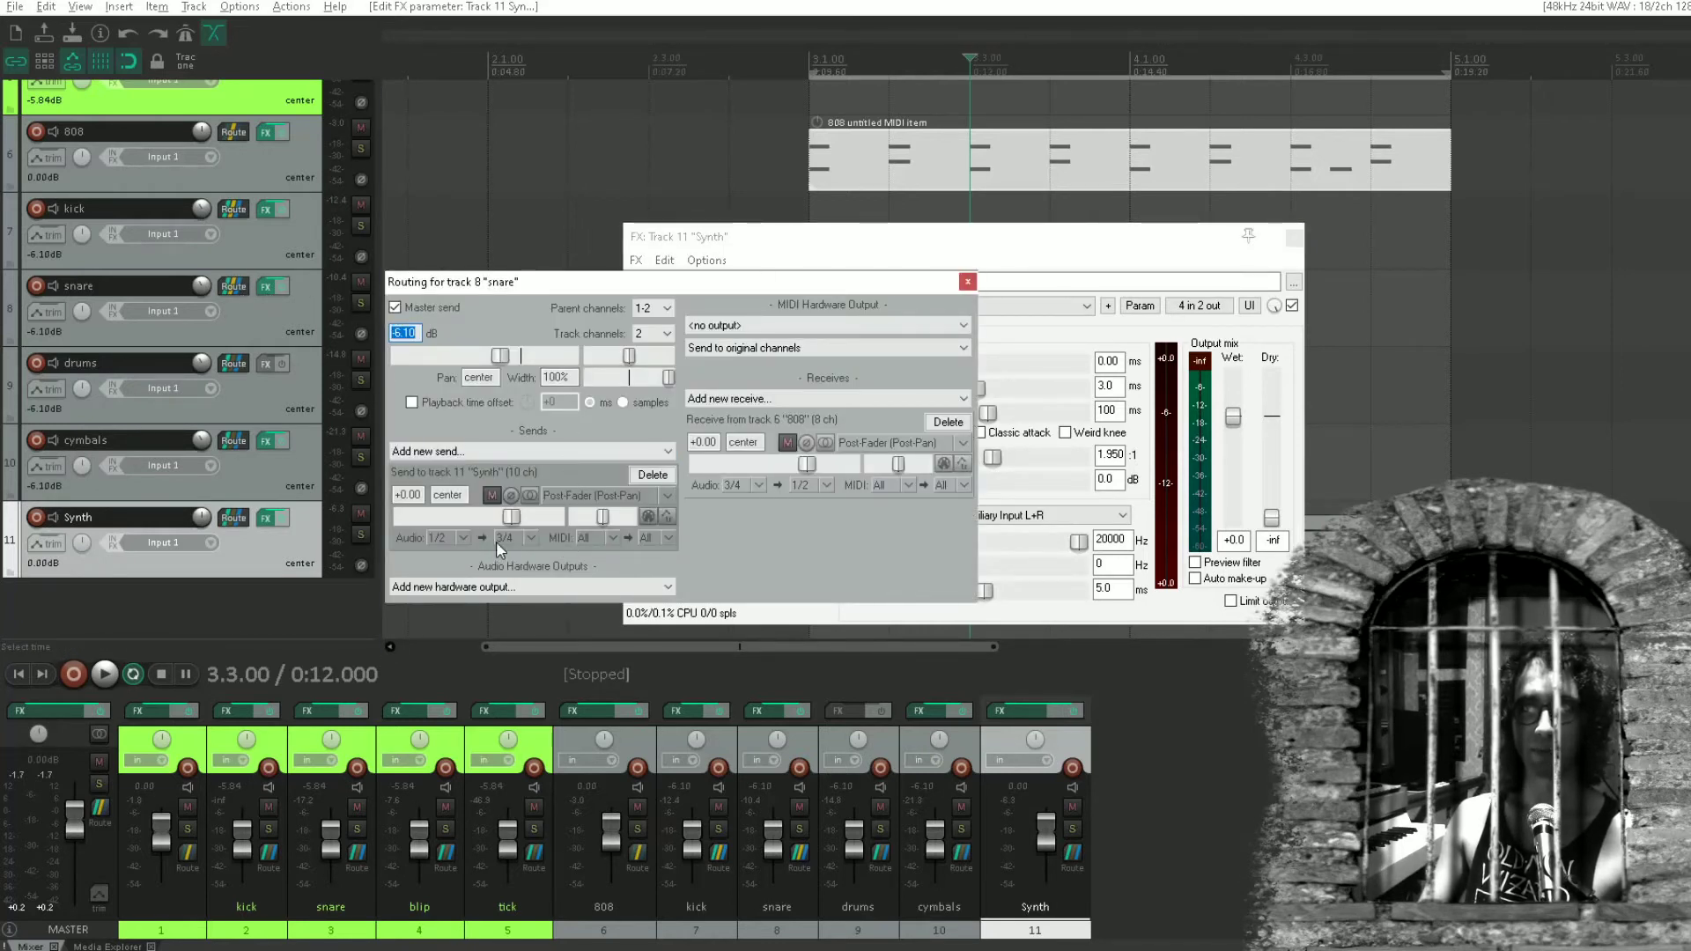
pyautogui.click(613, 538)
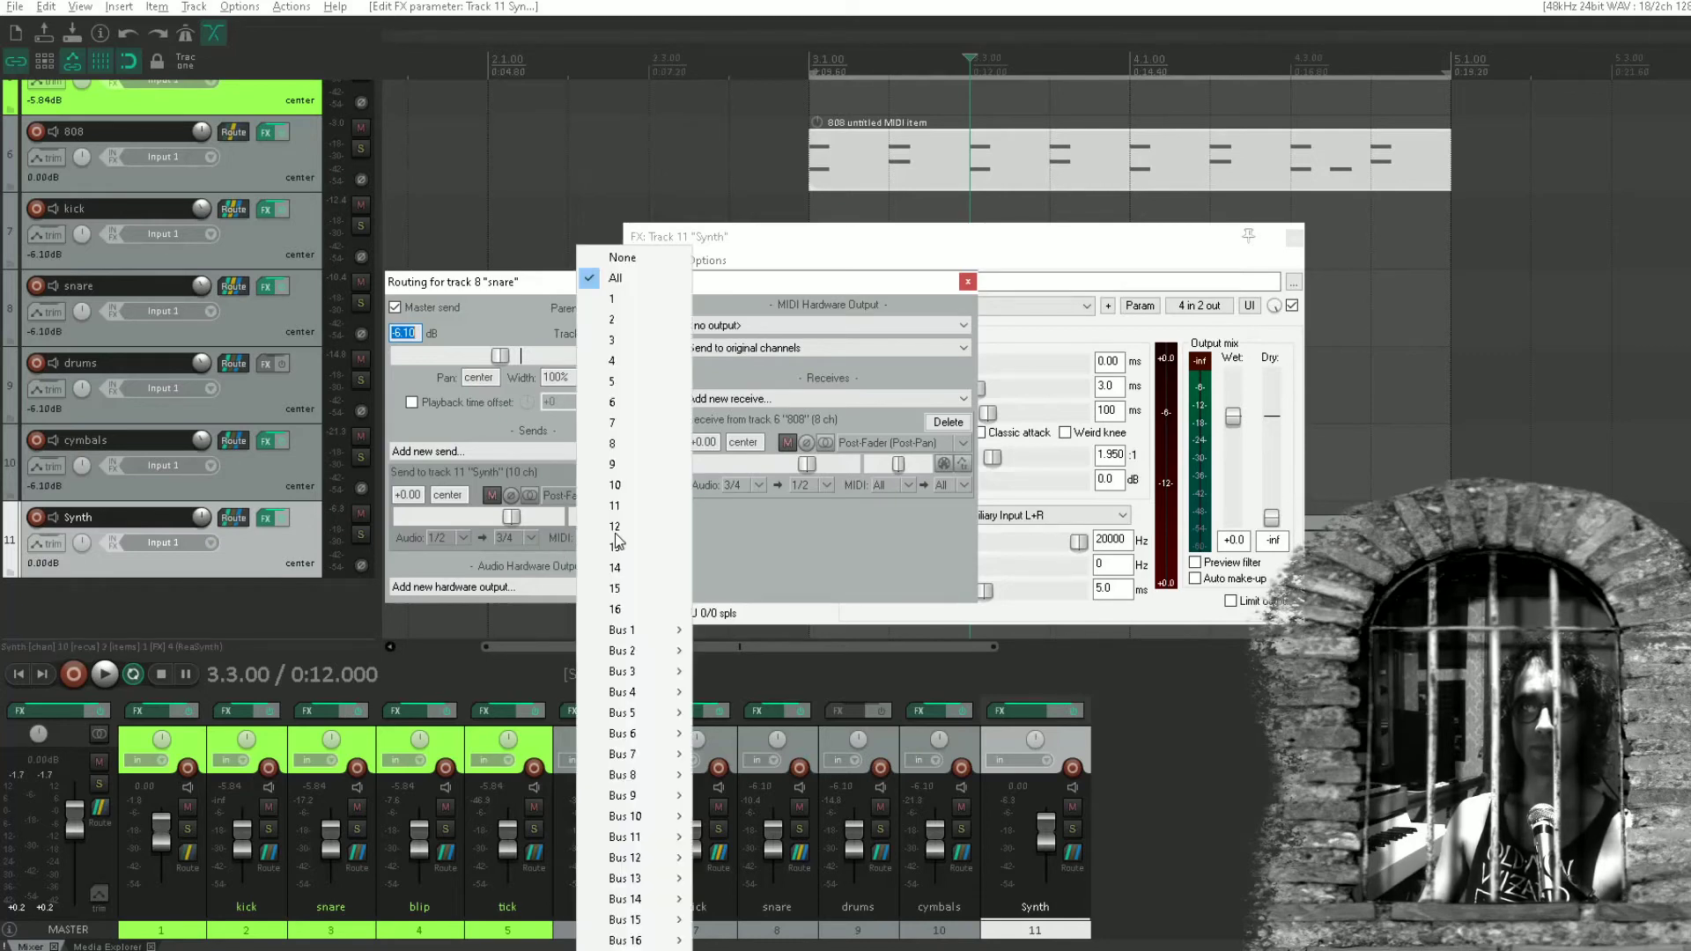
pyautogui.click(624, 257)
pyautogui.click(967, 281)
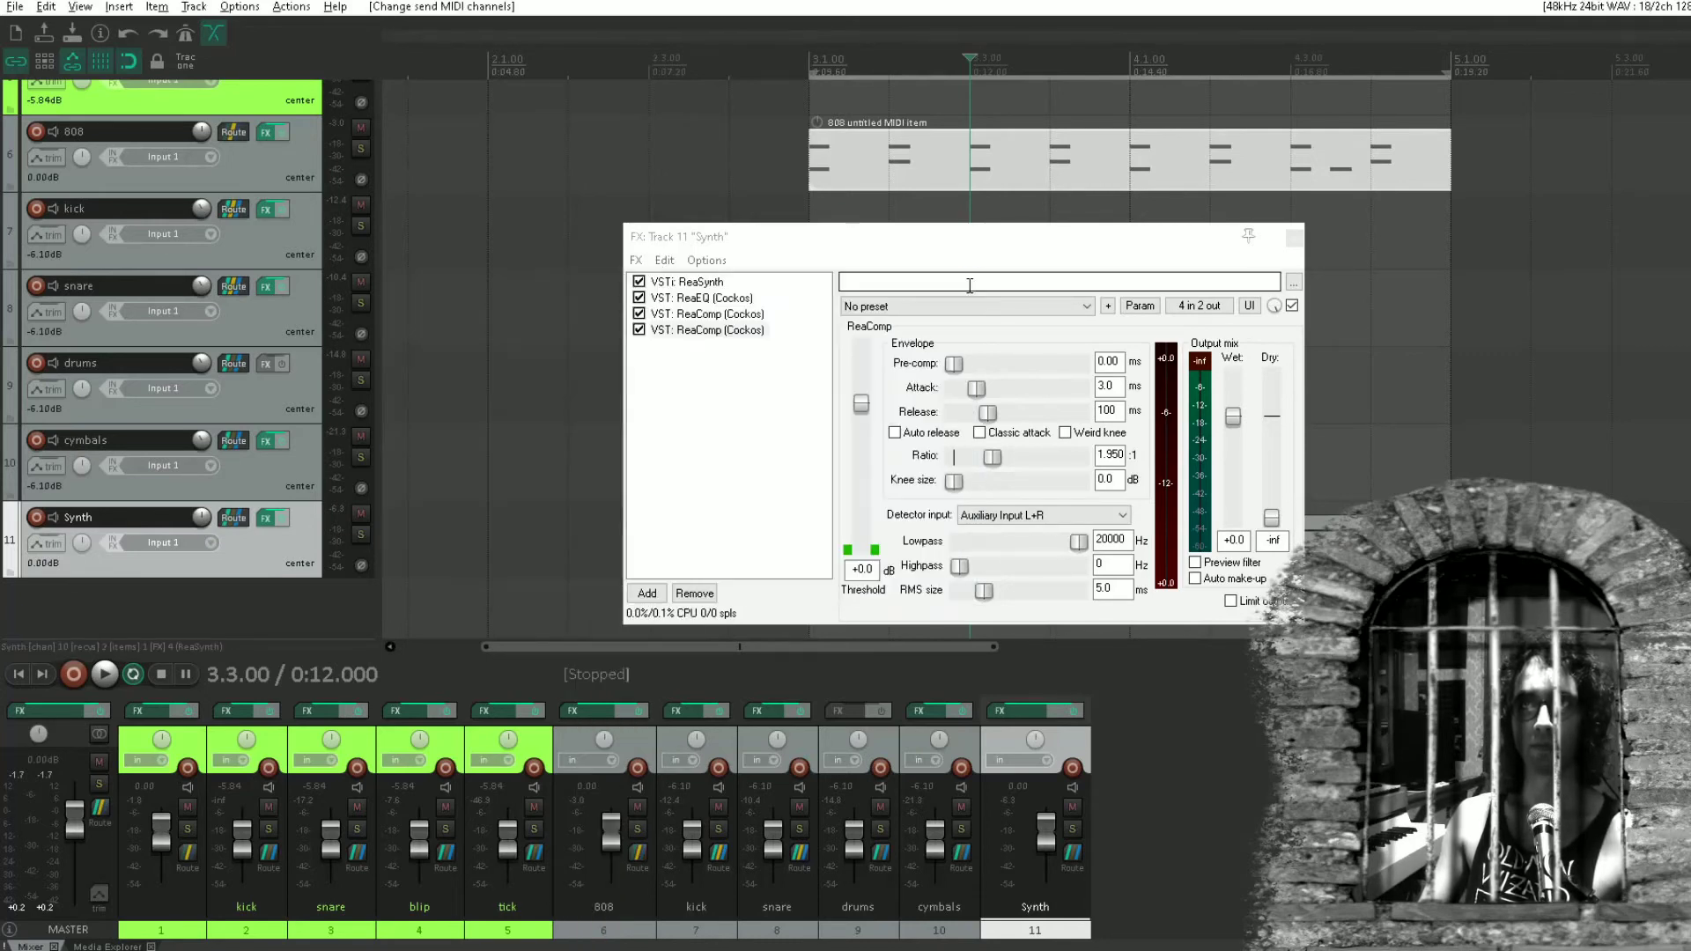
# Lower the second ReaComp's threshold to -32.2 dB during playback and close the Synth track's effects.
pyautogui.press('space')
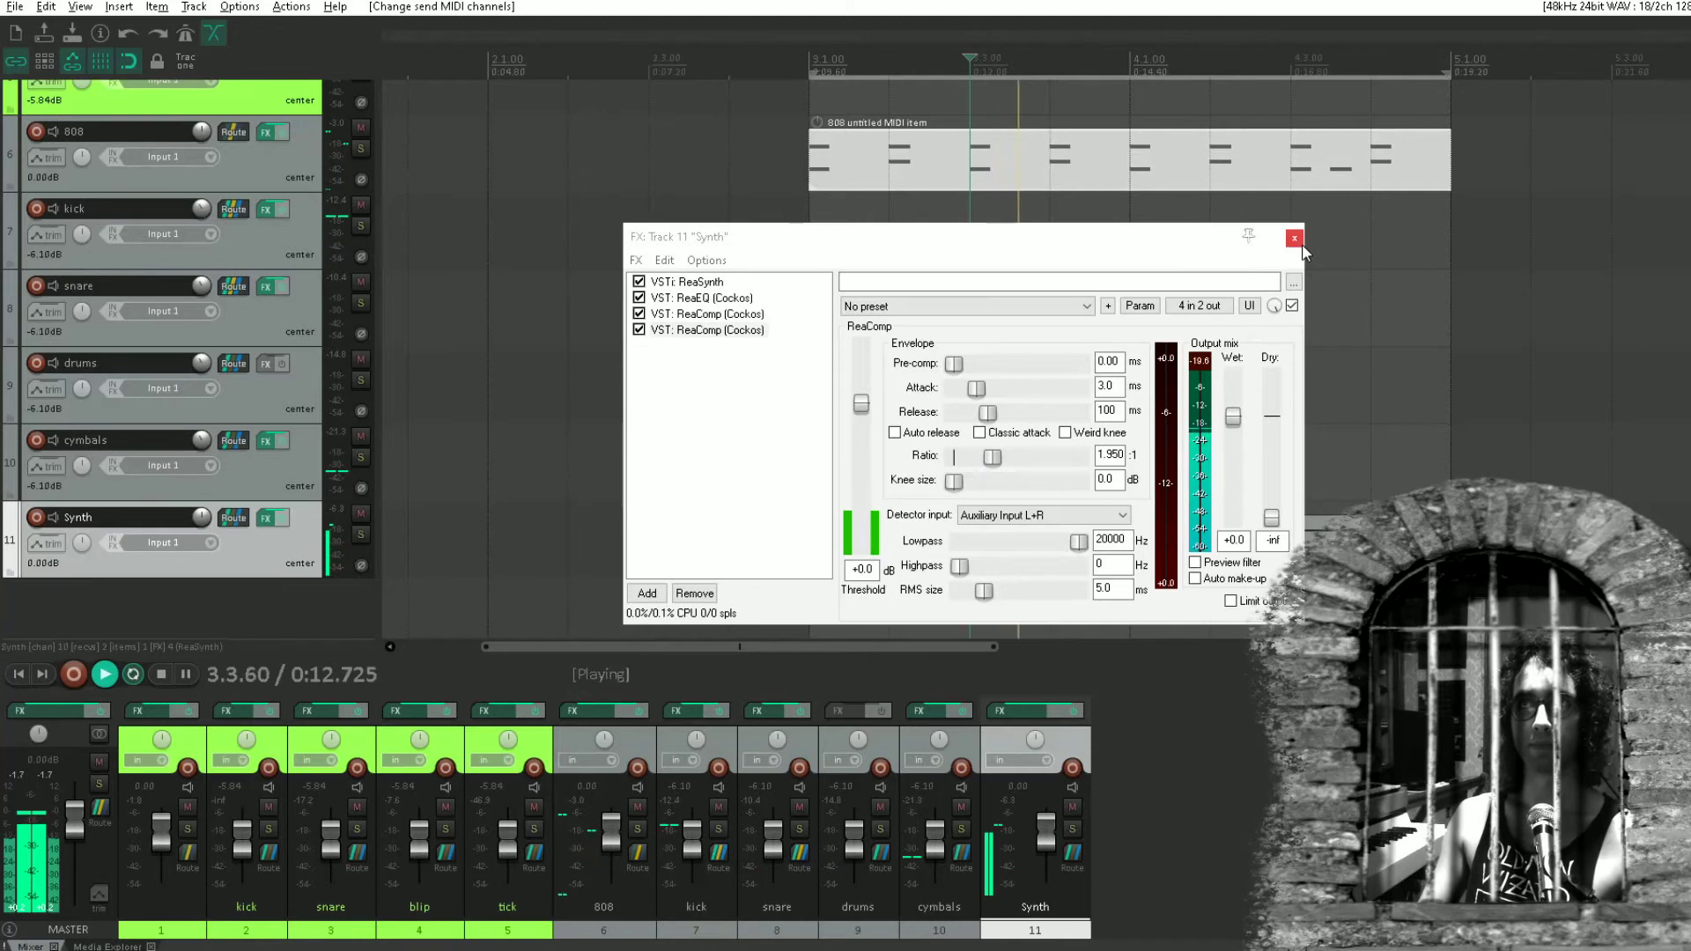
pyautogui.moveTo(862, 403); pyautogui.dragTo(875, 510)
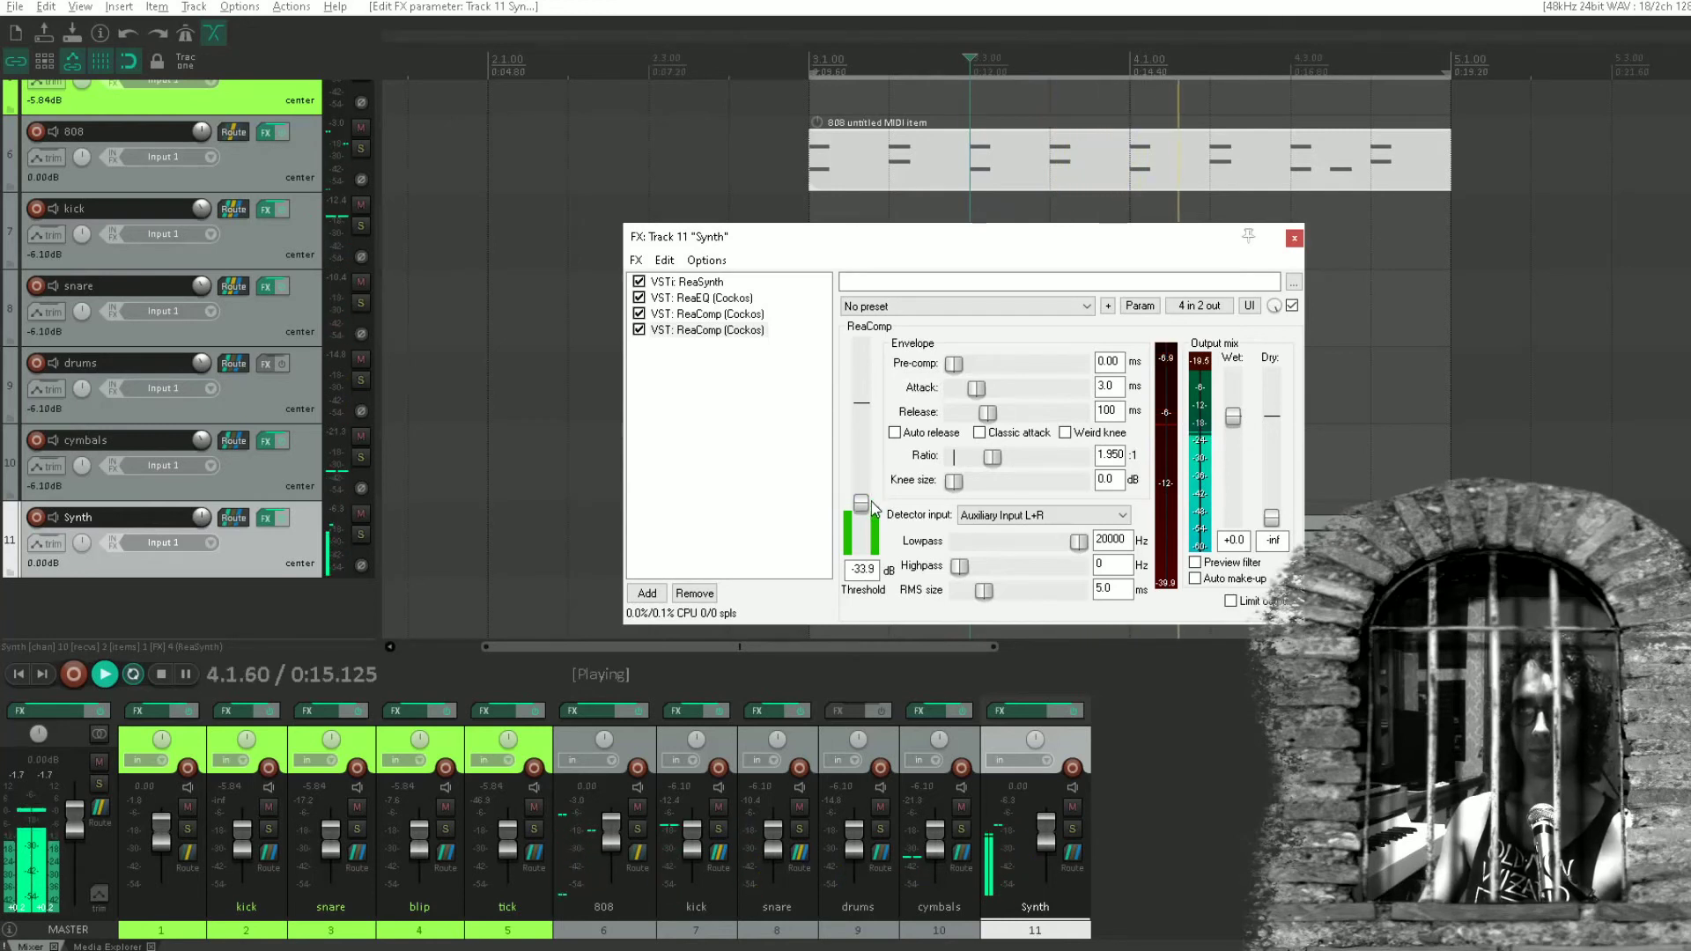
pyautogui.moveTo(875, 508); pyautogui.dragTo(874, 503)
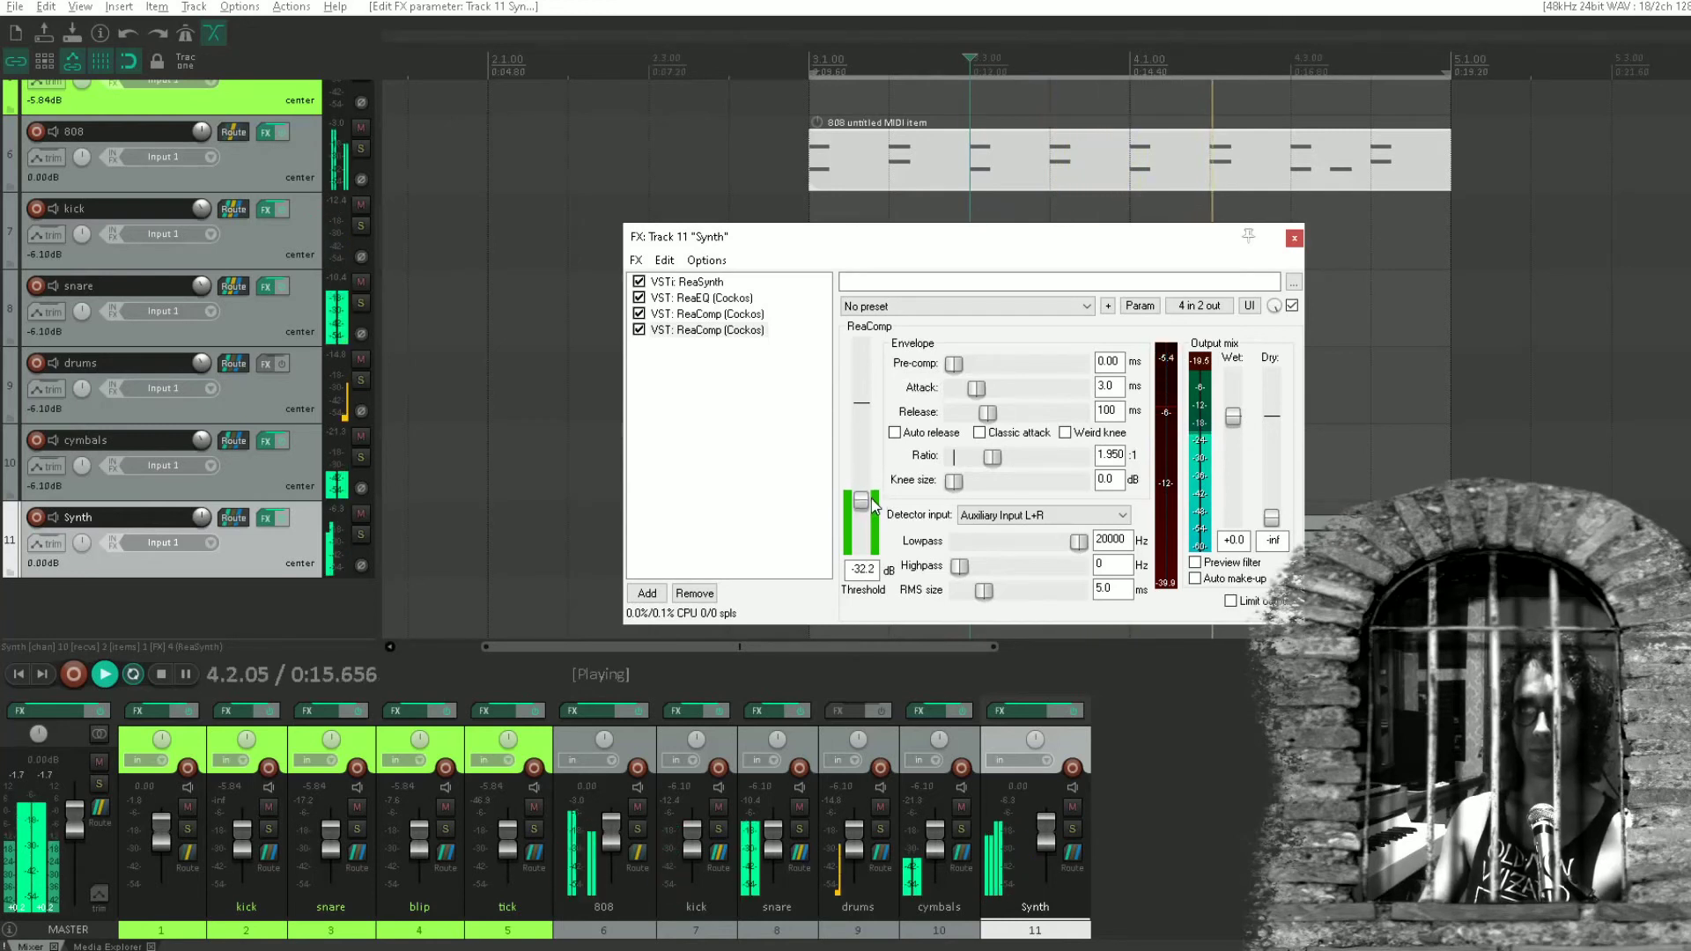
pyautogui.click(1293, 239)
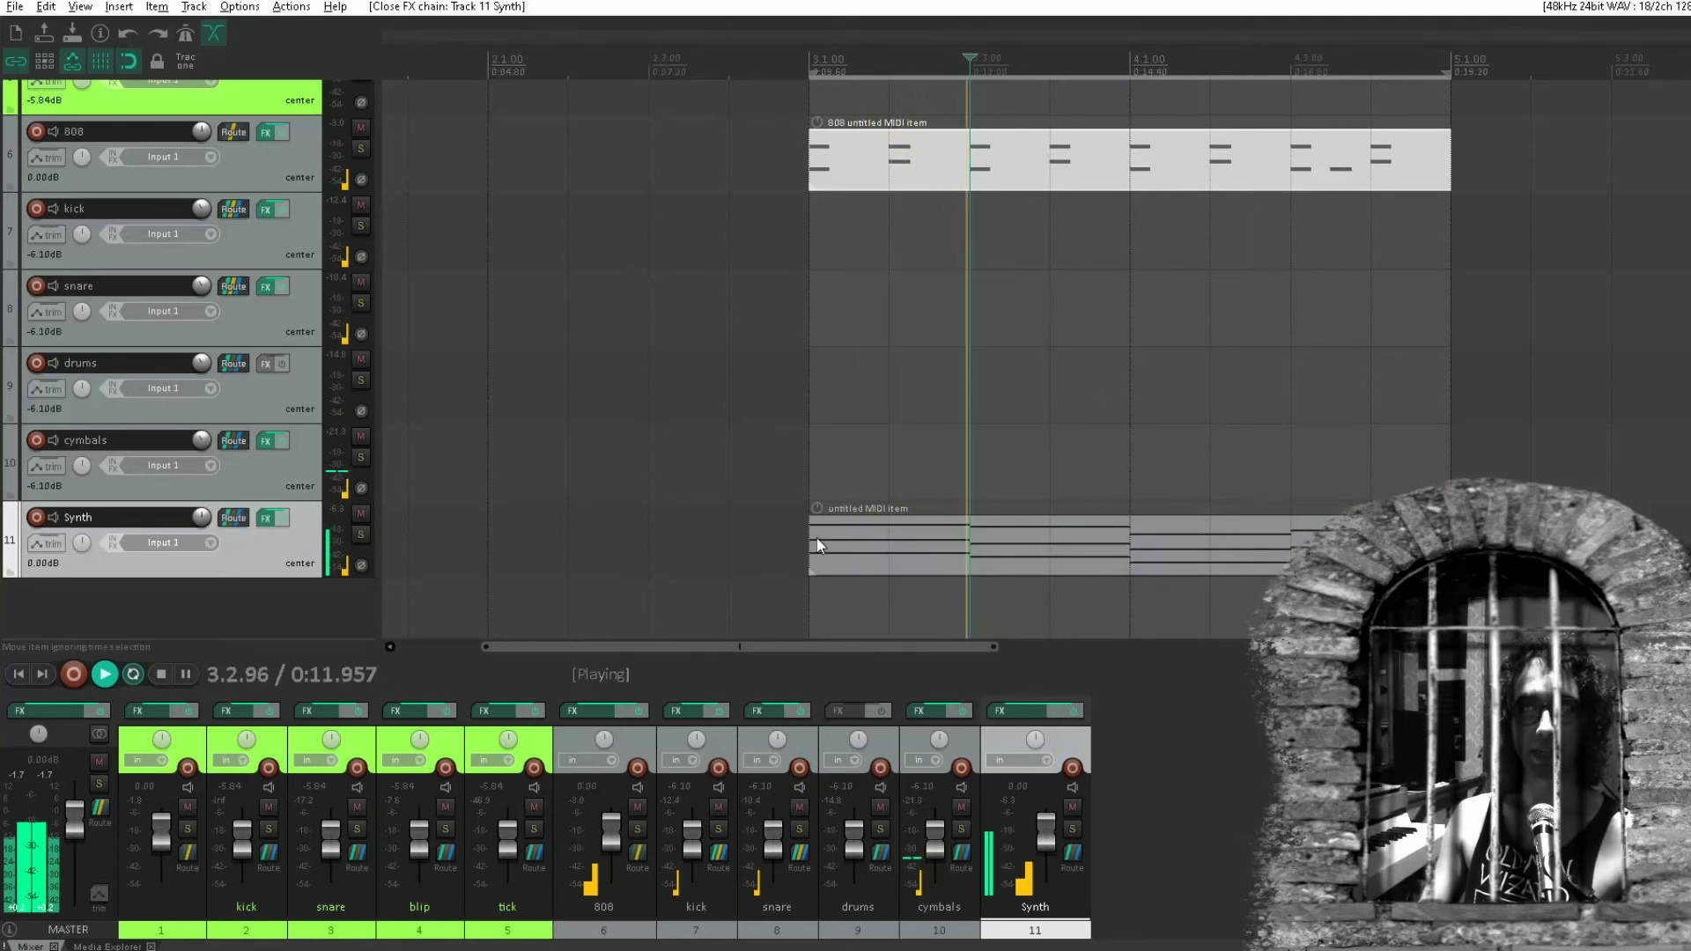
# Copy the lowest note of each chord from the Synth track's MIDI item.
pyautogui.click(896, 552)
pyautogui.doubleClick(895, 552)
pyautogui.moveTo(748, 412); pyautogui.dragTo(146, 487)
pyautogui.moveTo(805, 553); pyautogui.dragTo(141, 400)
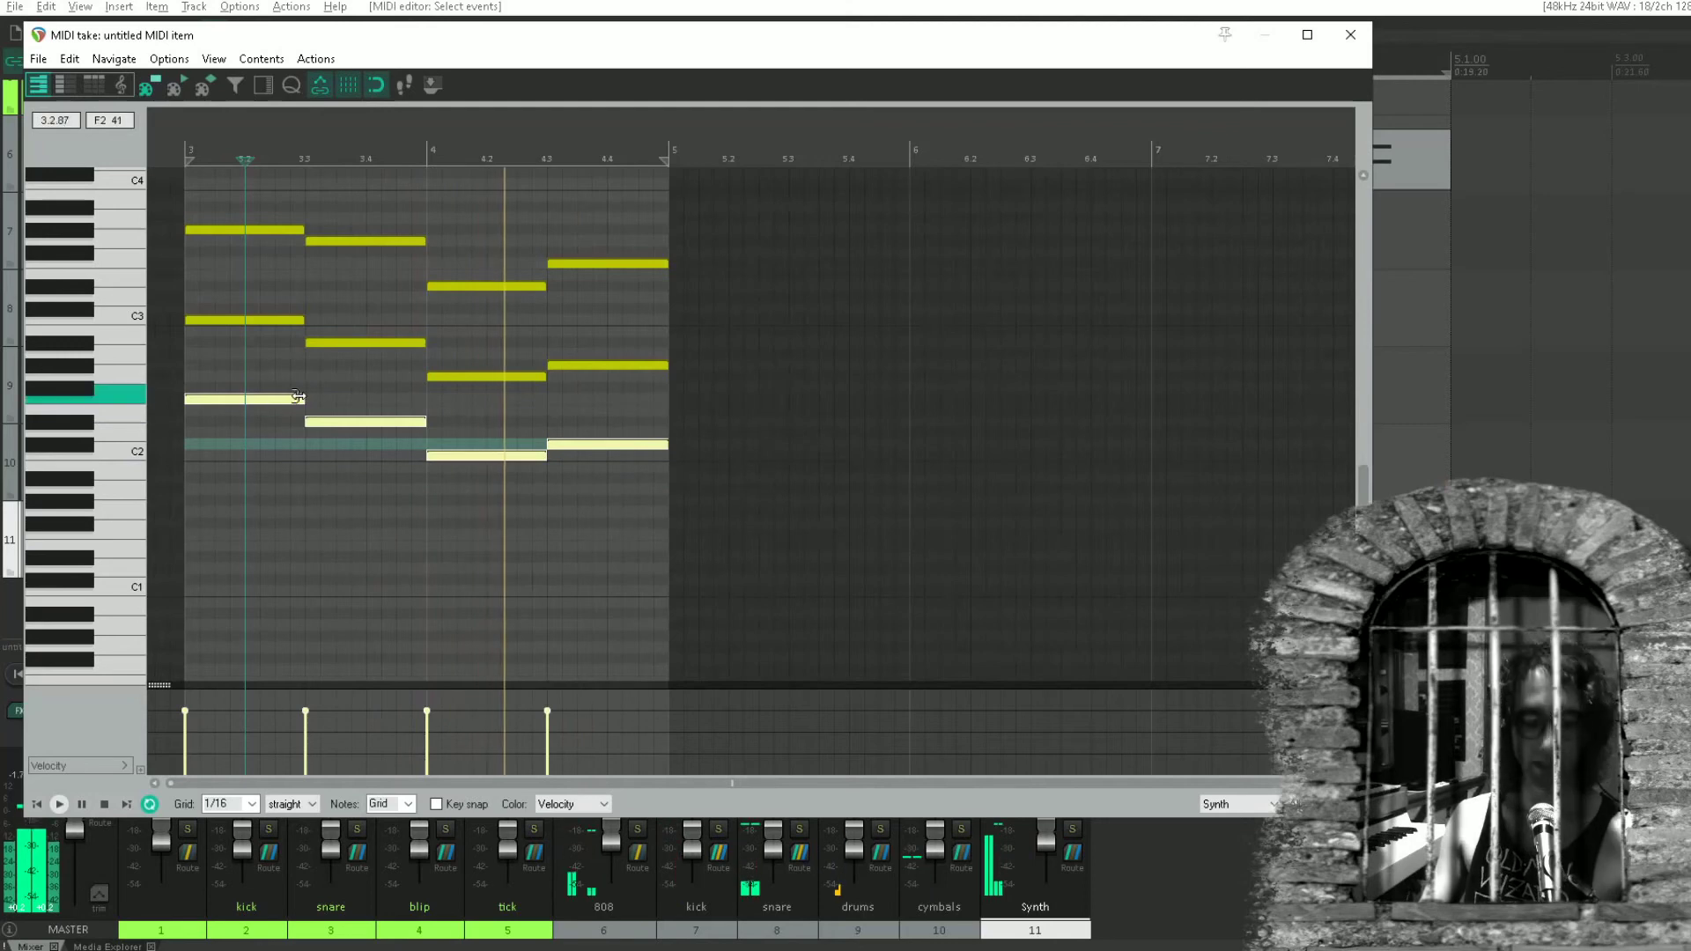
pyautogui.click(1350, 34)
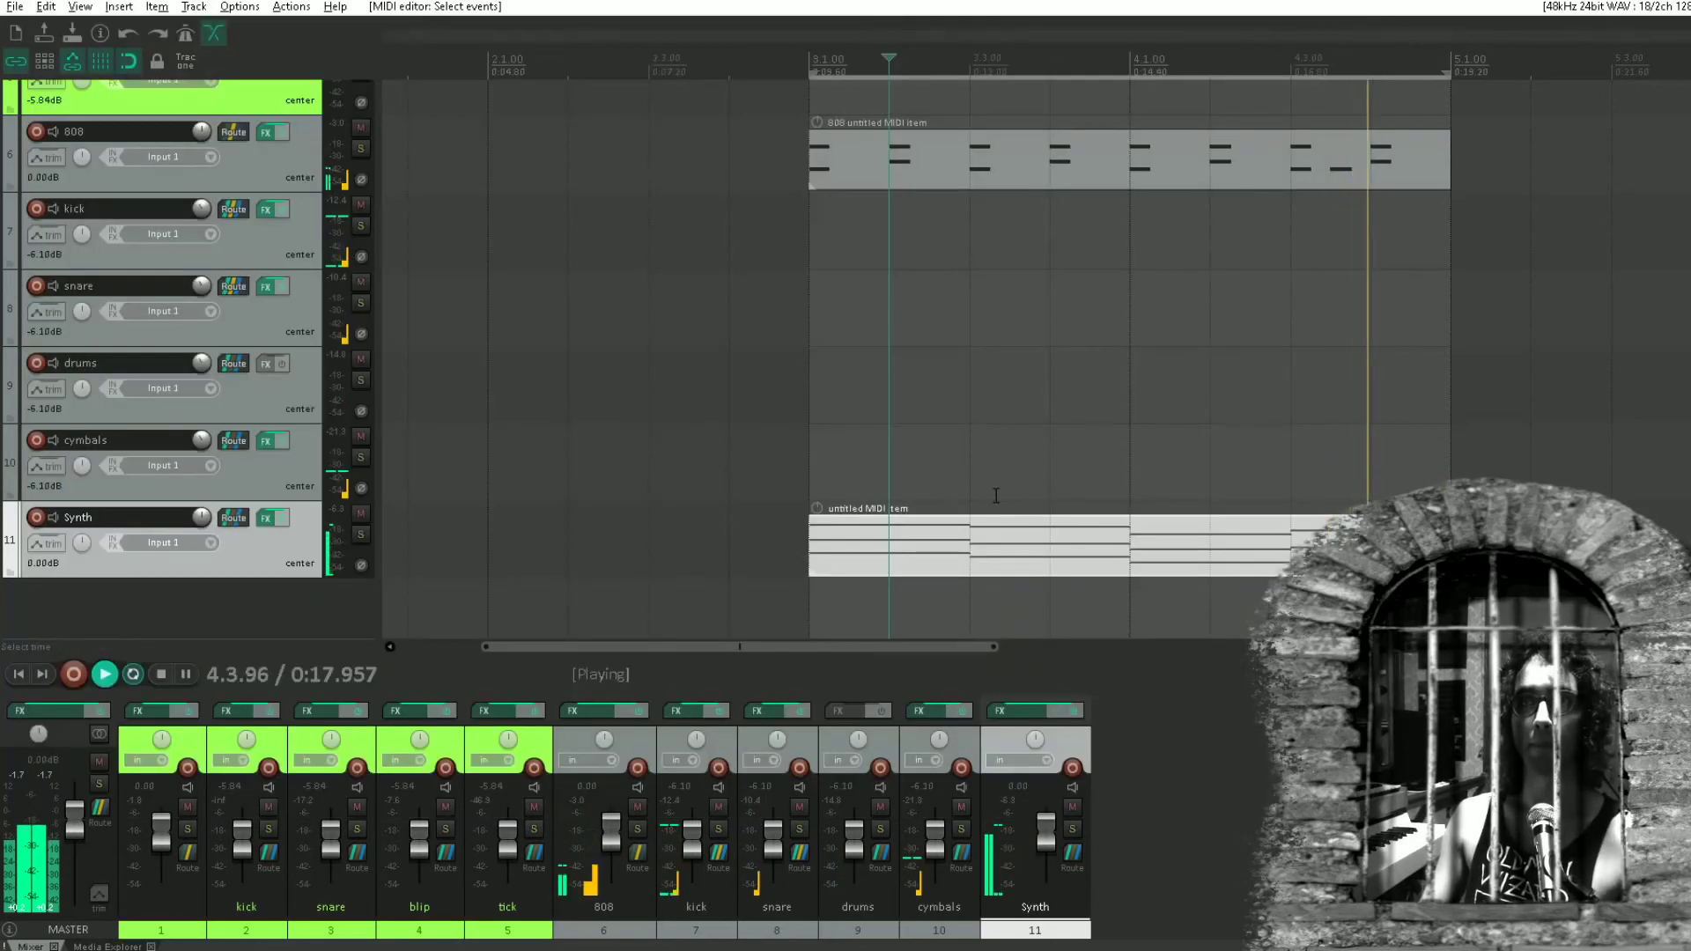
# Create track 12 with a MIDI item from 3.1.00 to 5.1.00 and paste the copied bass notes into it.
pyautogui.moveTo(821, 599); pyautogui.dragTo(874, 600)
pyautogui.hotkey('ctrl', 't')
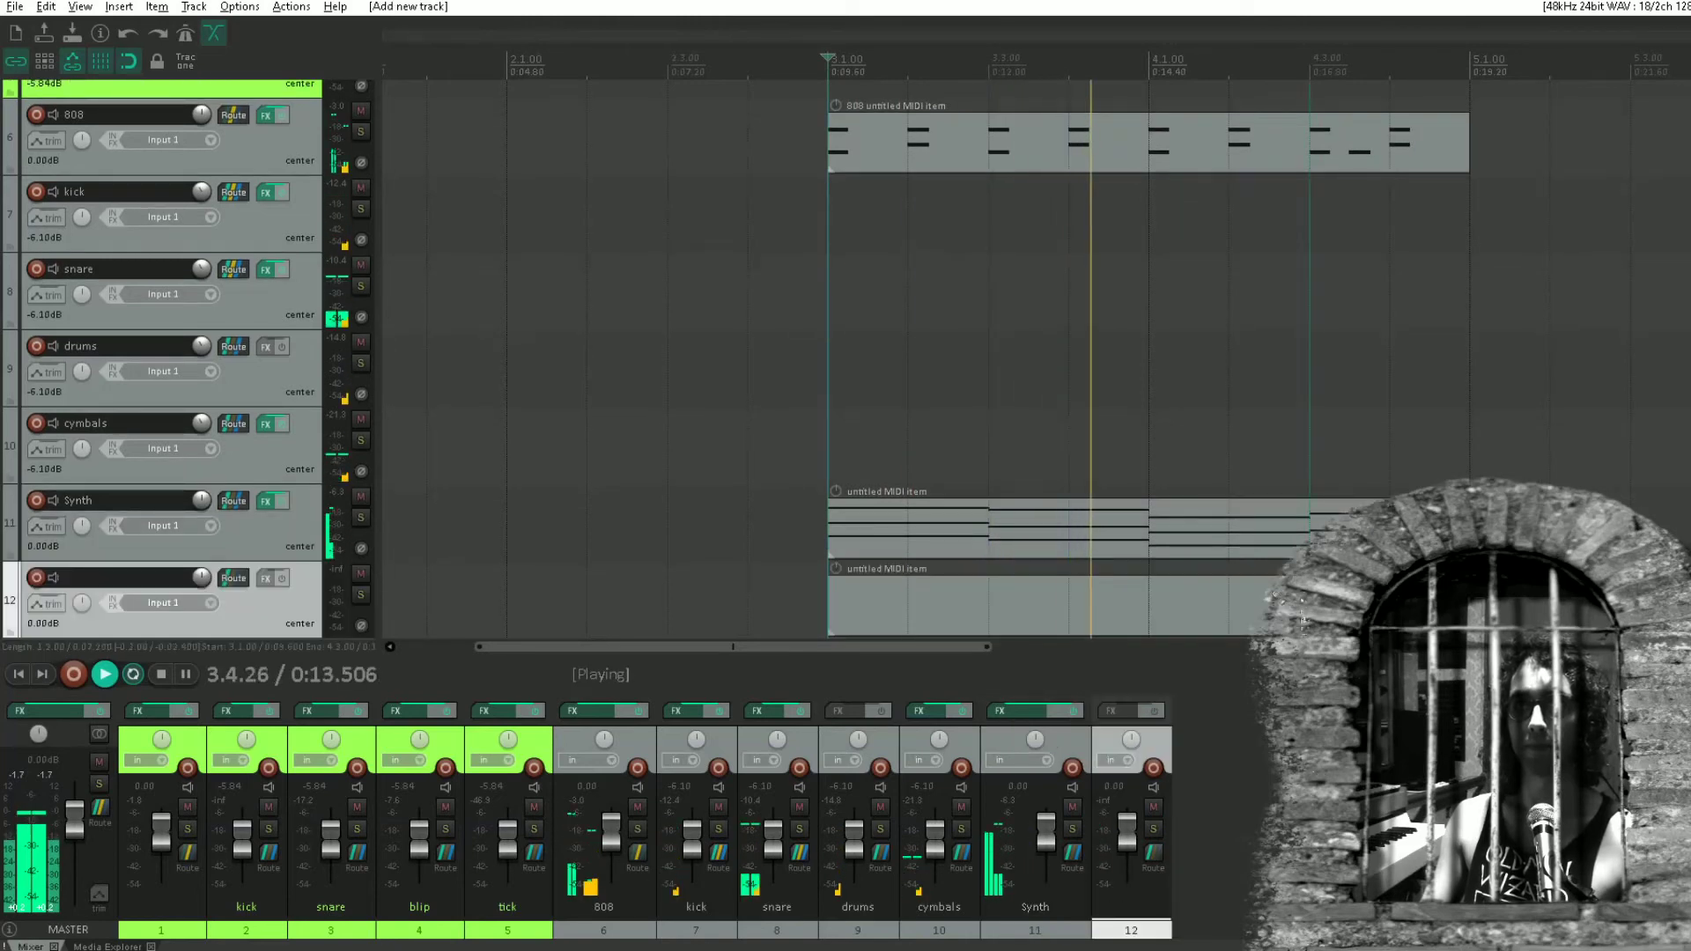
pyautogui.doubleClick(921, 610)
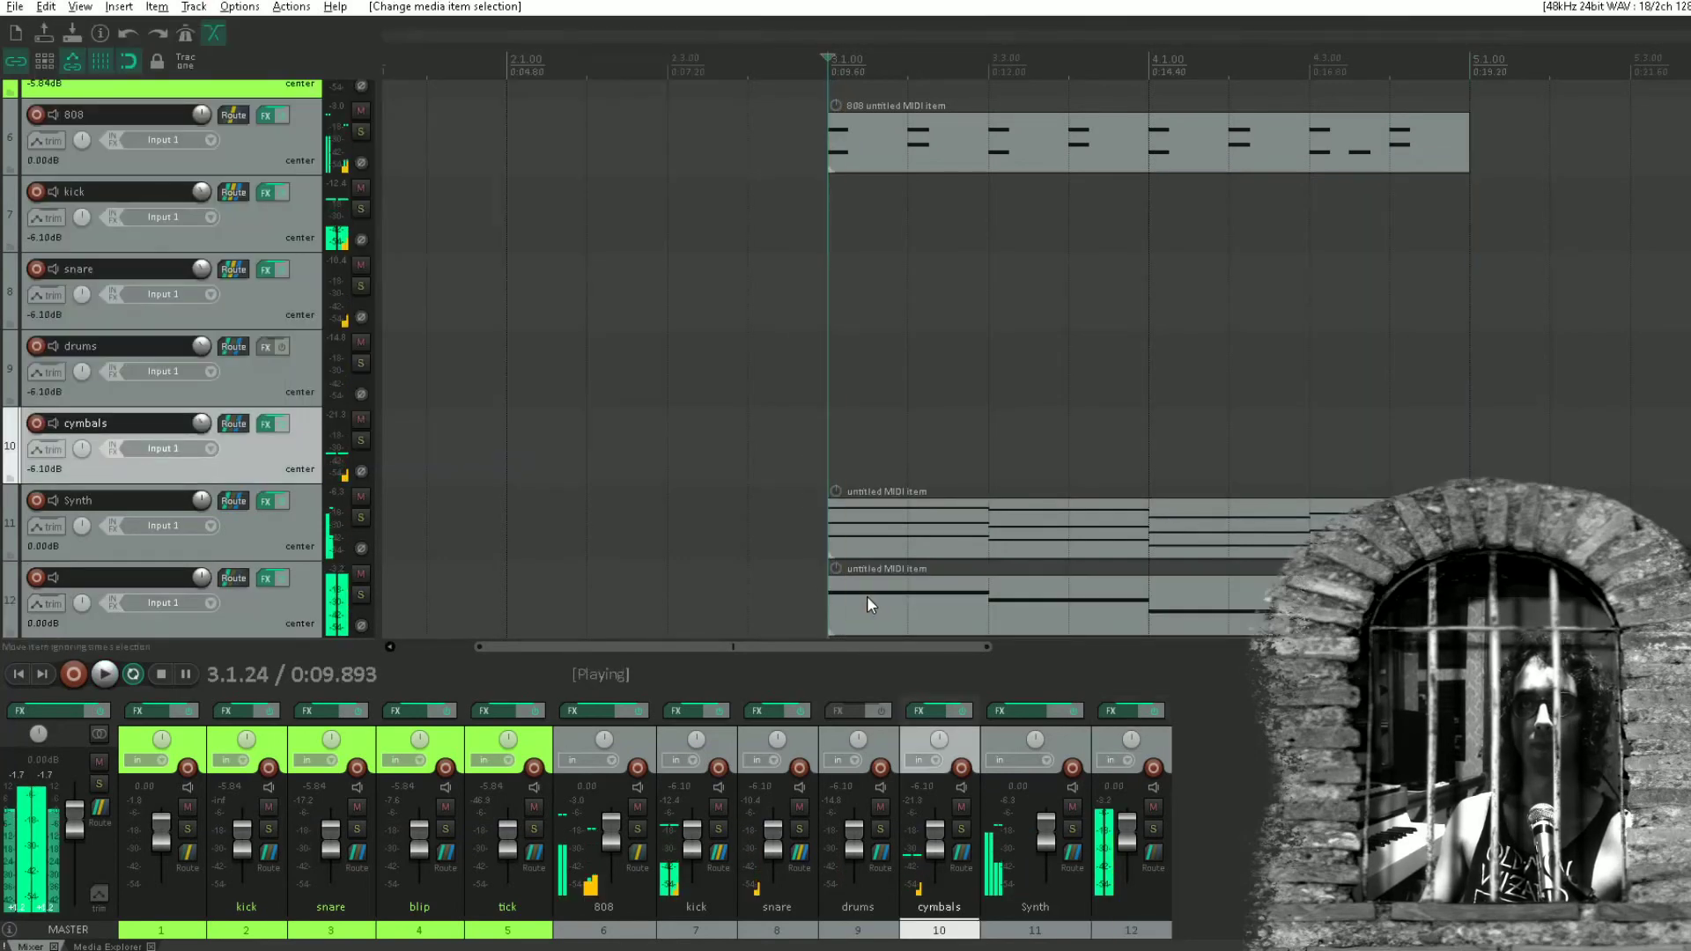
# Transpose all four bass notes in track 12's MIDI item down one octave.
pyautogui.doubleClick(868, 597)
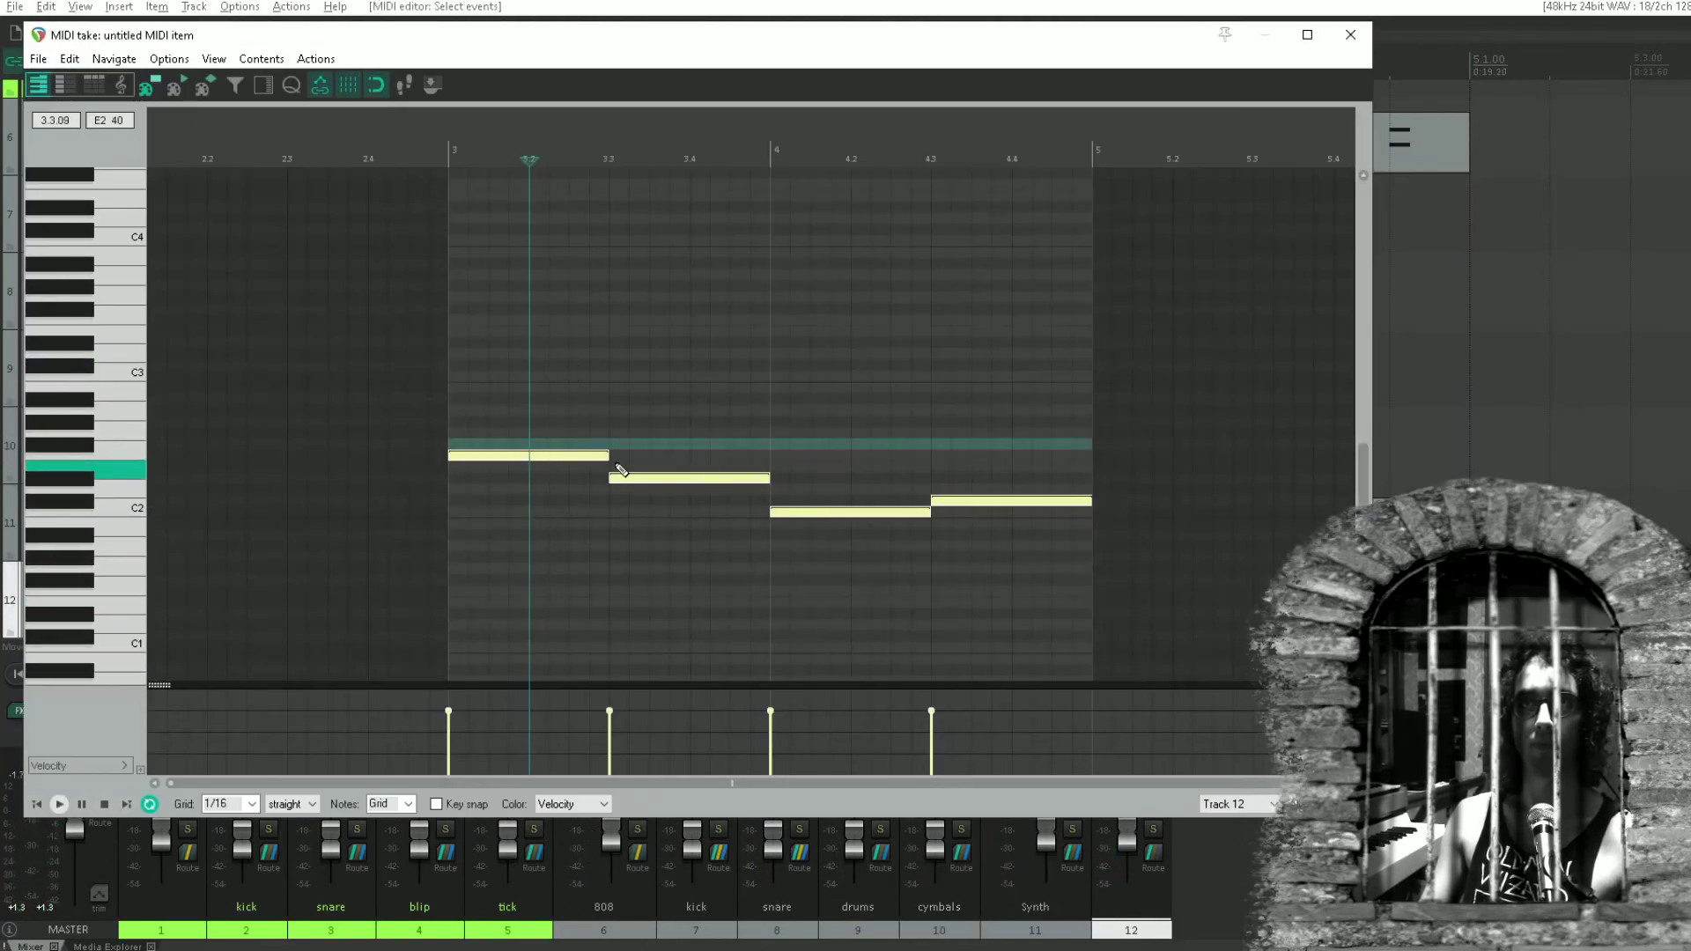
pyautogui.click(501, 456)
pyautogui.moveTo(501, 455); pyautogui.dragTo(502, 590)
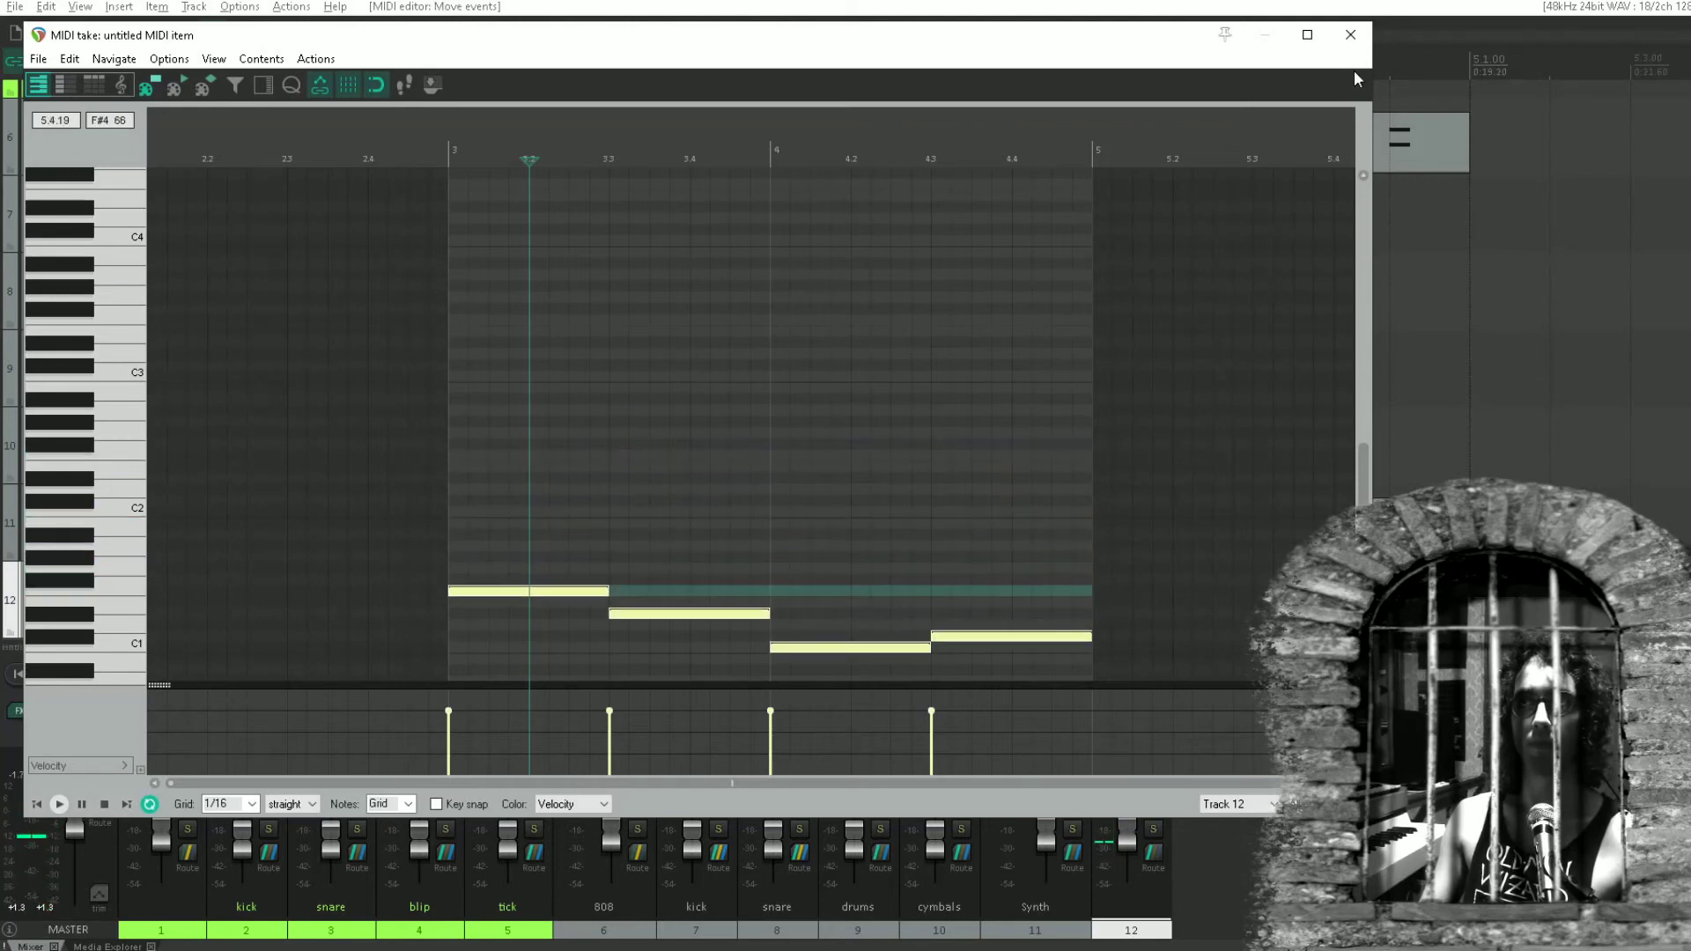
# Close track 12's MIDI editor, start playback and set the time selection from 3.1.00 to 5.1.00 for looping.
pyautogui.click(1350, 34)
pyautogui.press('space')
pyautogui.click(795, 411)
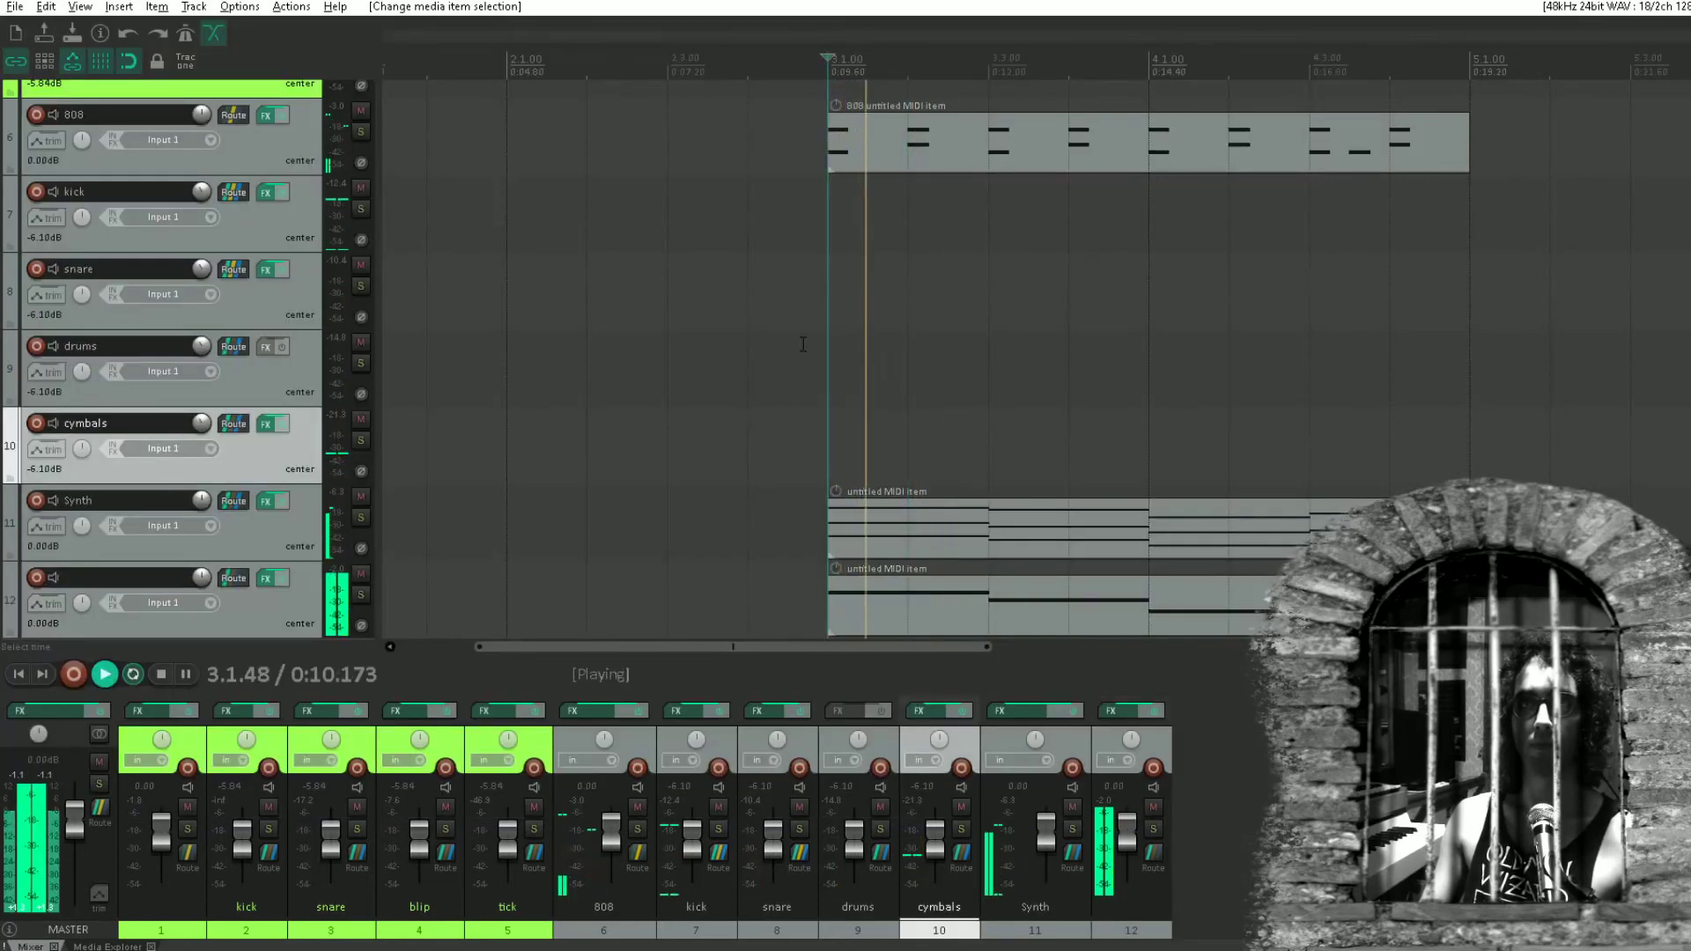
pyautogui.moveTo(803, 343); pyautogui.dragTo(1451, 393)
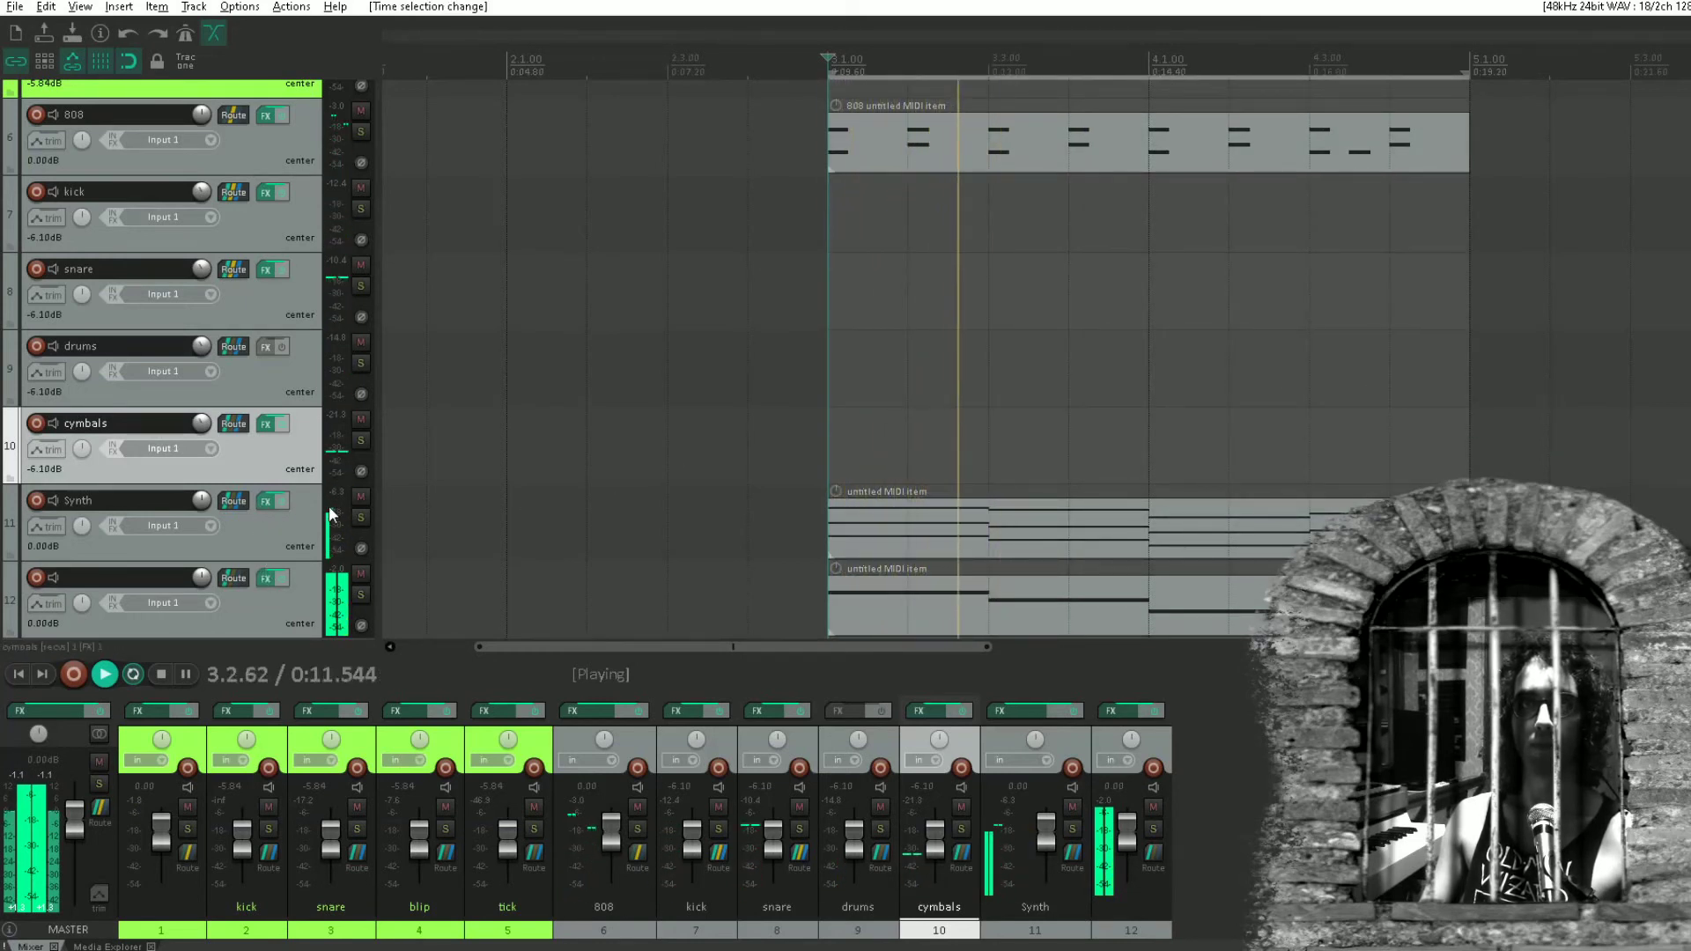
# Lower the Synth track's volume to -2.65 dB and track 12's volume to -7.99 dB during playback.
pyautogui.moveTo(205, 498); pyautogui.dragTo(204, 513)
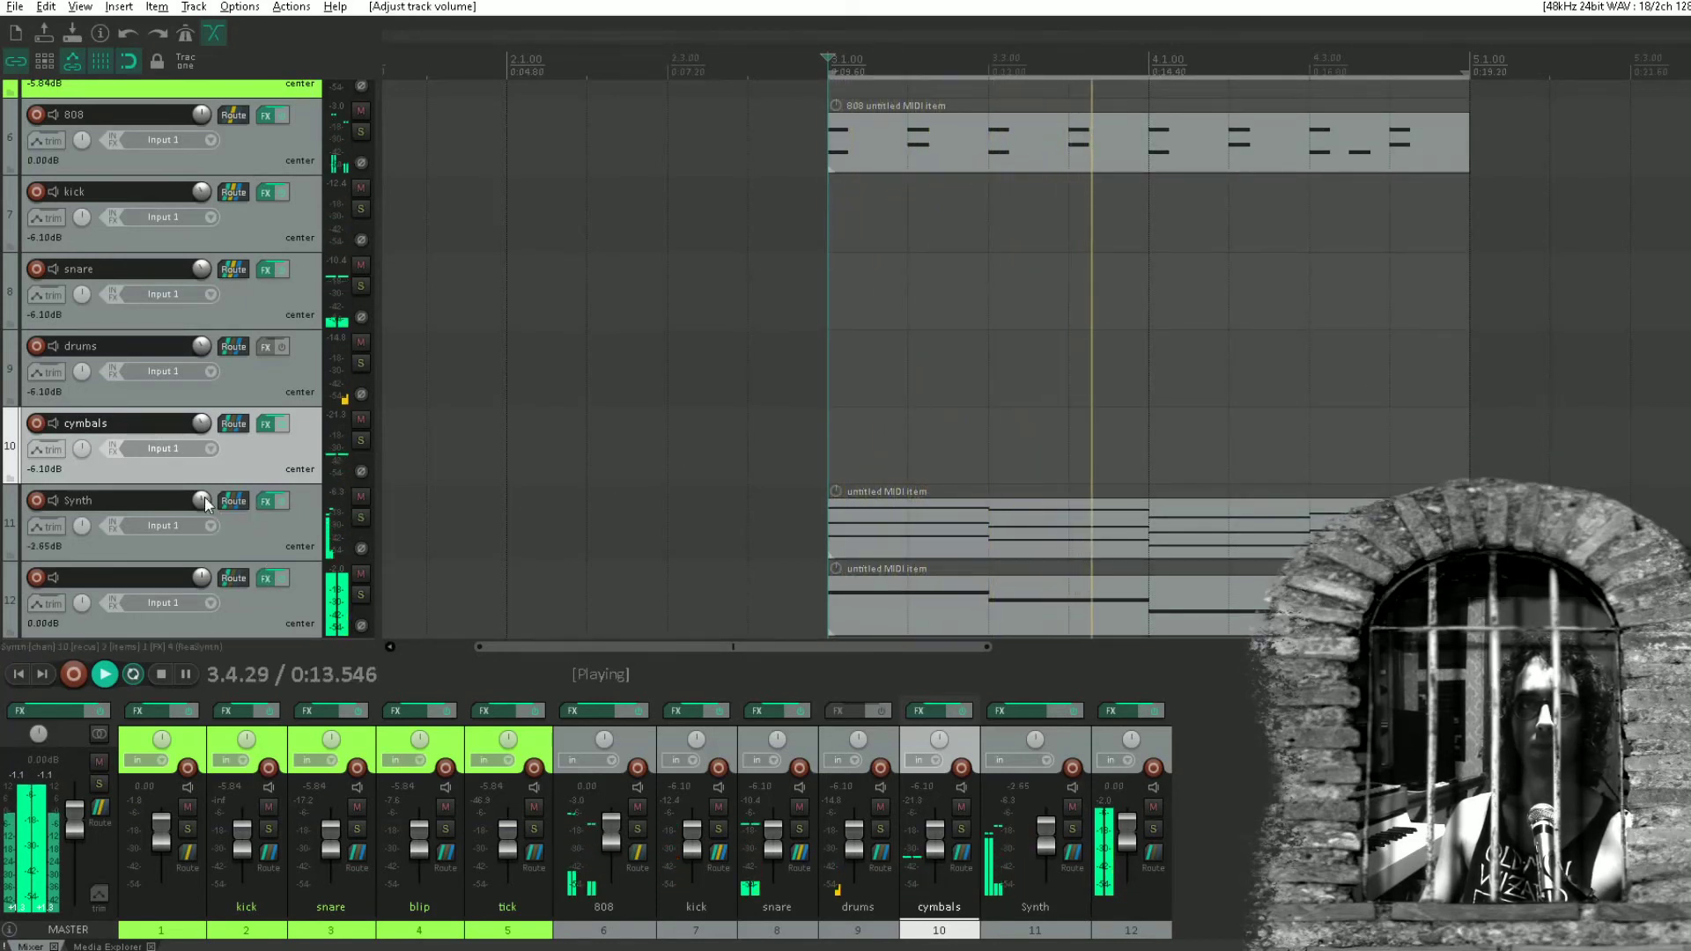
pyautogui.moveTo(202, 574)
pyautogui.mouseDown()
pyautogui.moveTo(203, 588)
pyautogui.moveTo(205, 568)
pyautogui.mouseUp()
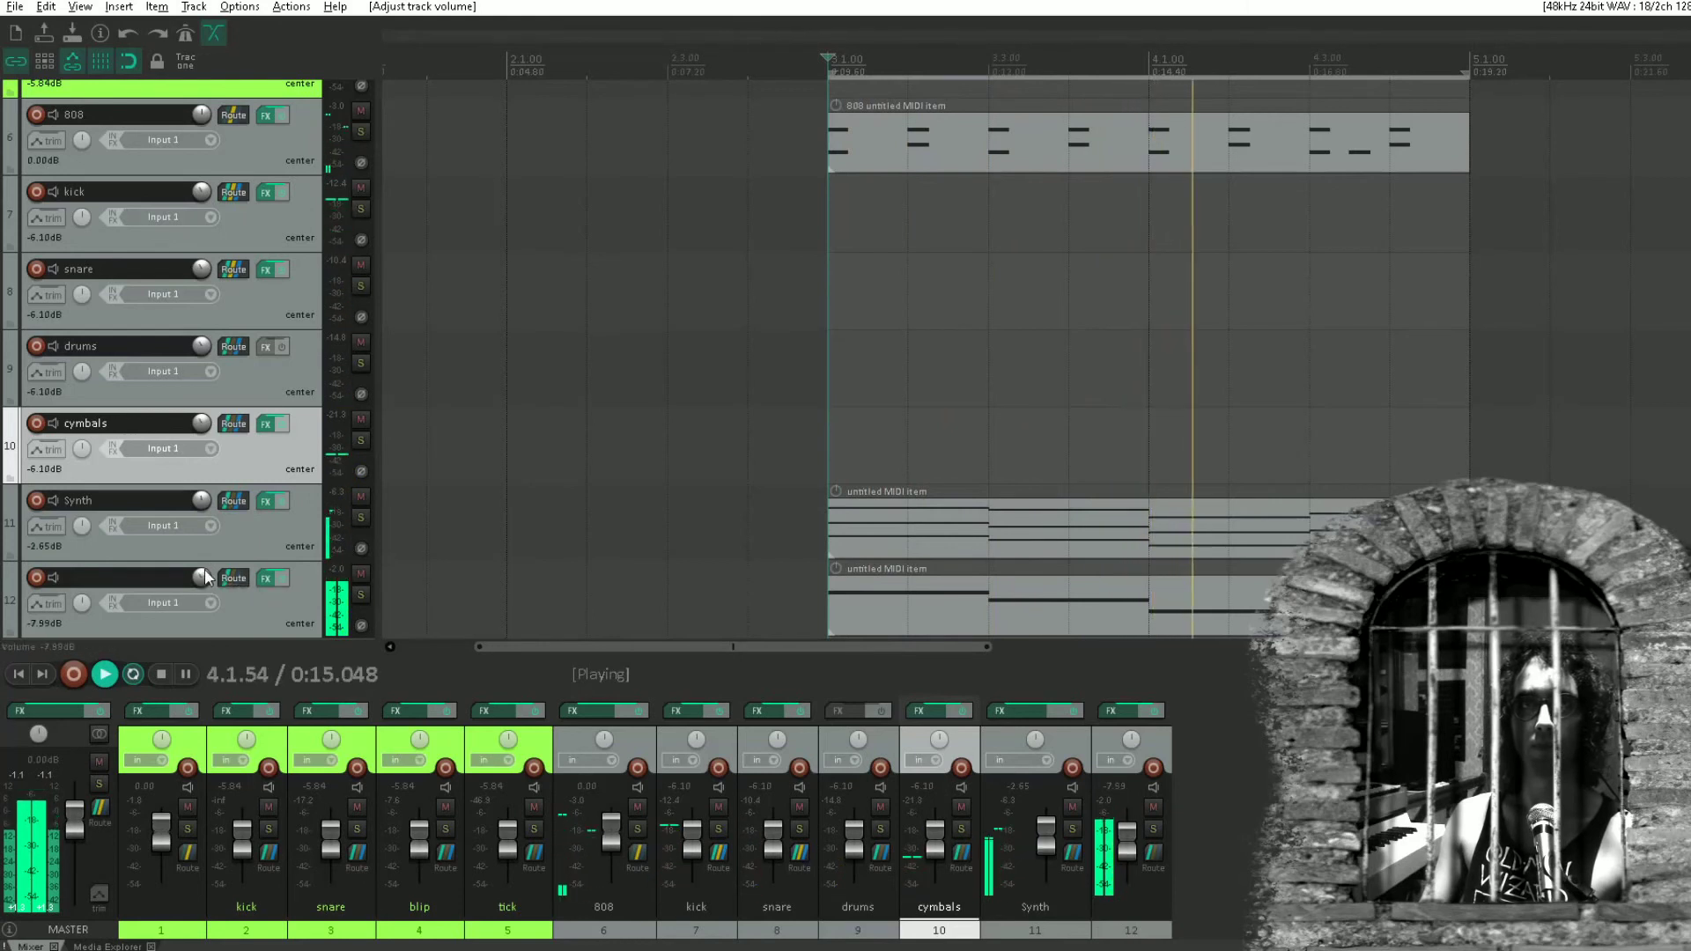
# Set the high-pass band in track 12's ReaEQ to 144.8 Hz.
pyautogui.click(272, 581)
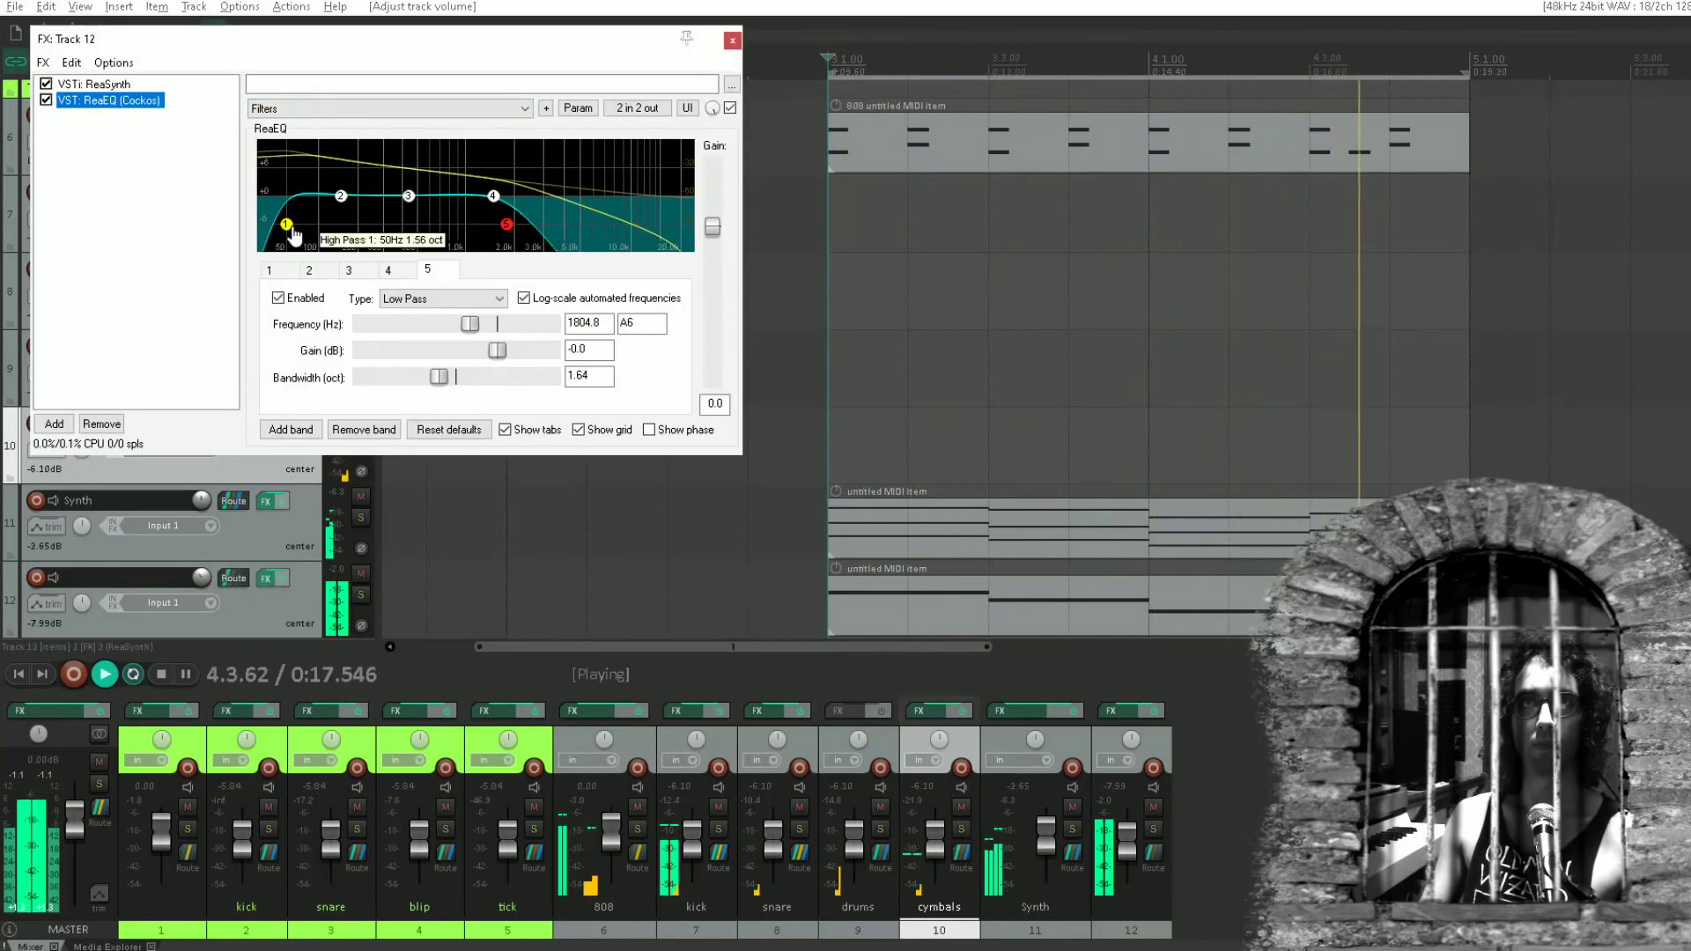
pyautogui.moveTo(288, 227); pyautogui.dragTo(339, 225)
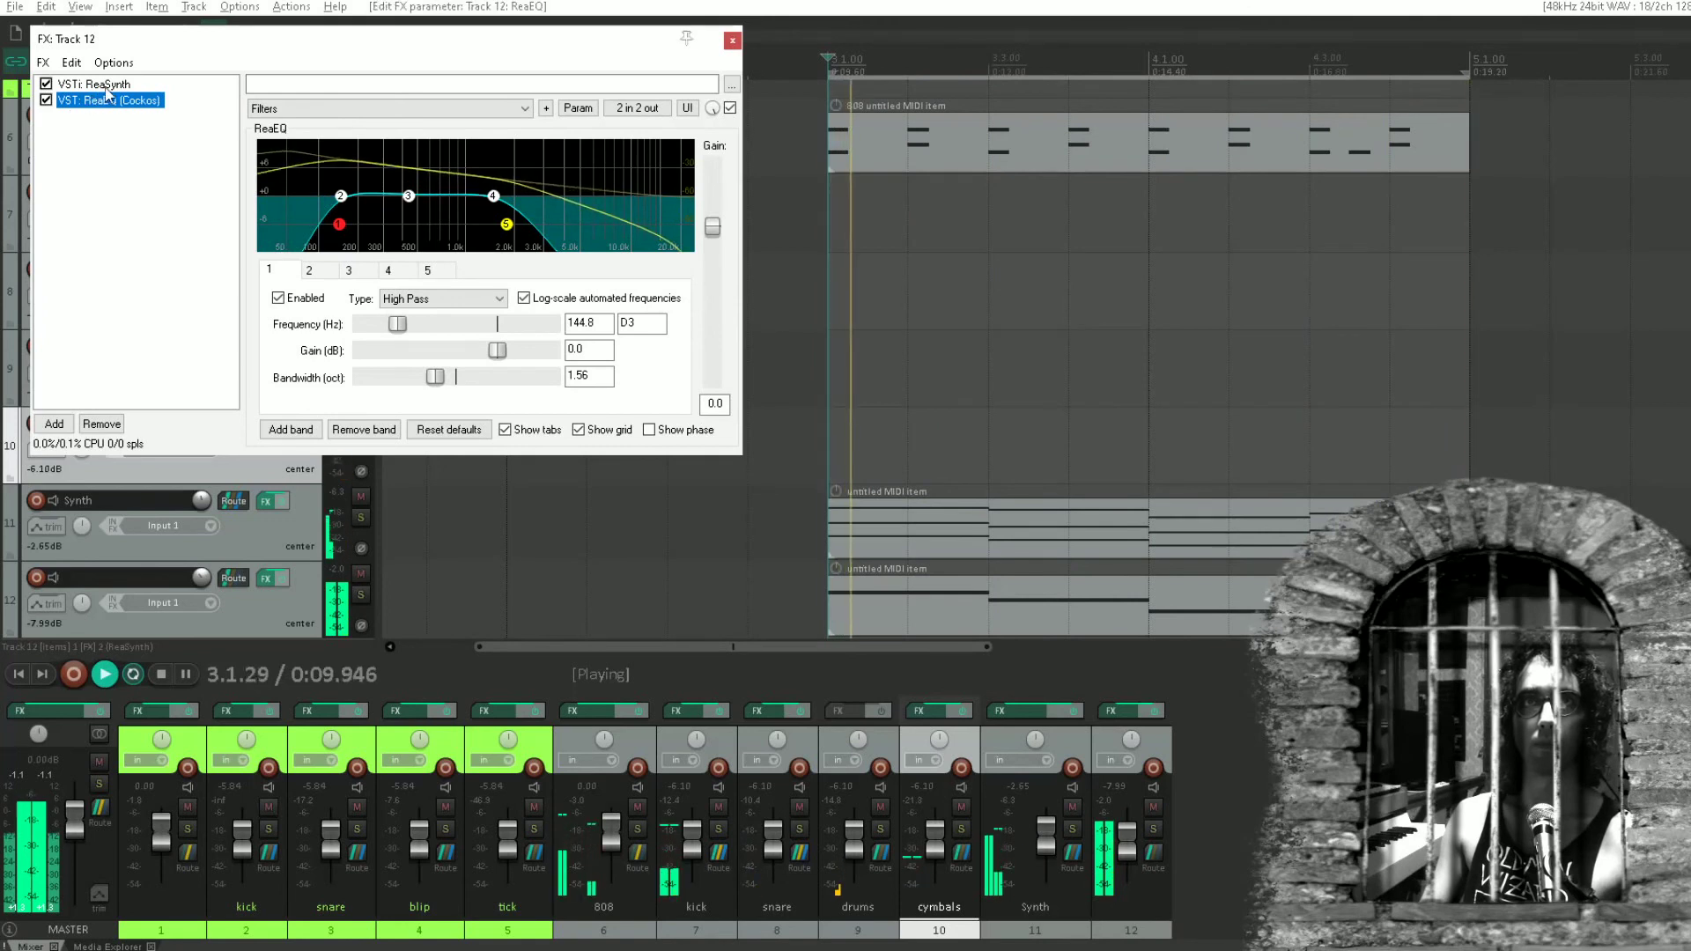
# Set track 12's ReaSynth volume to -11.70 dB, decay to 259 ms and sustain to -5.07 dB, closing the effects and stopping playback.
pyautogui.click(106, 85)
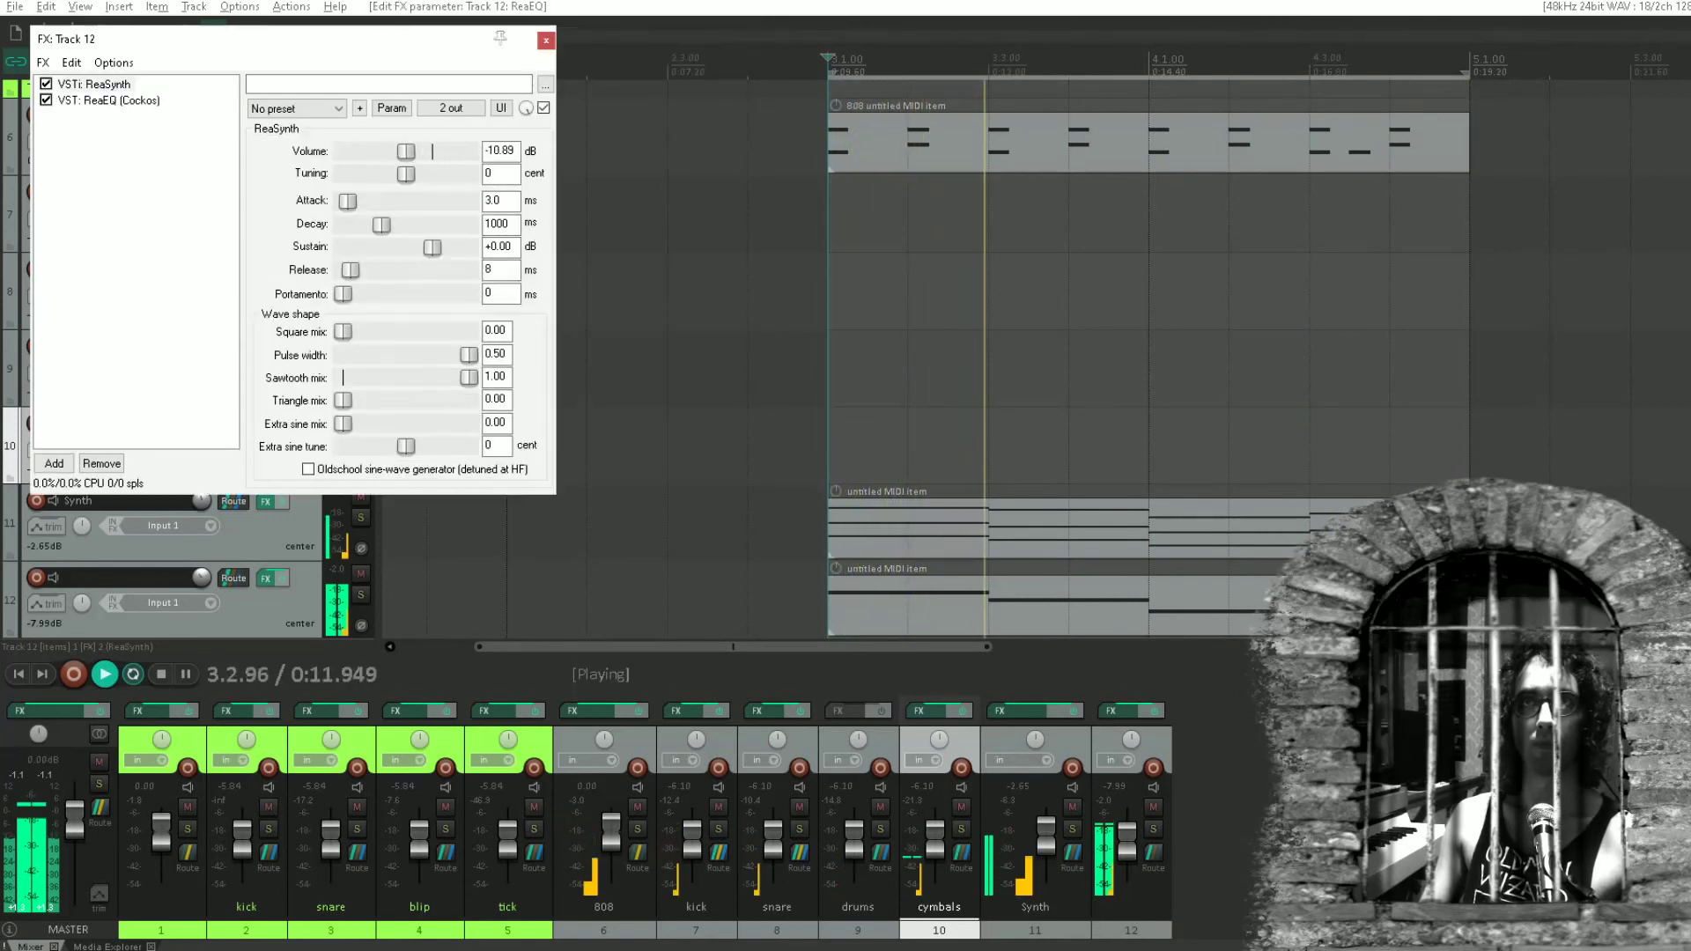
pyautogui.moveTo(406, 152); pyautogui.dragTo(405, 151)
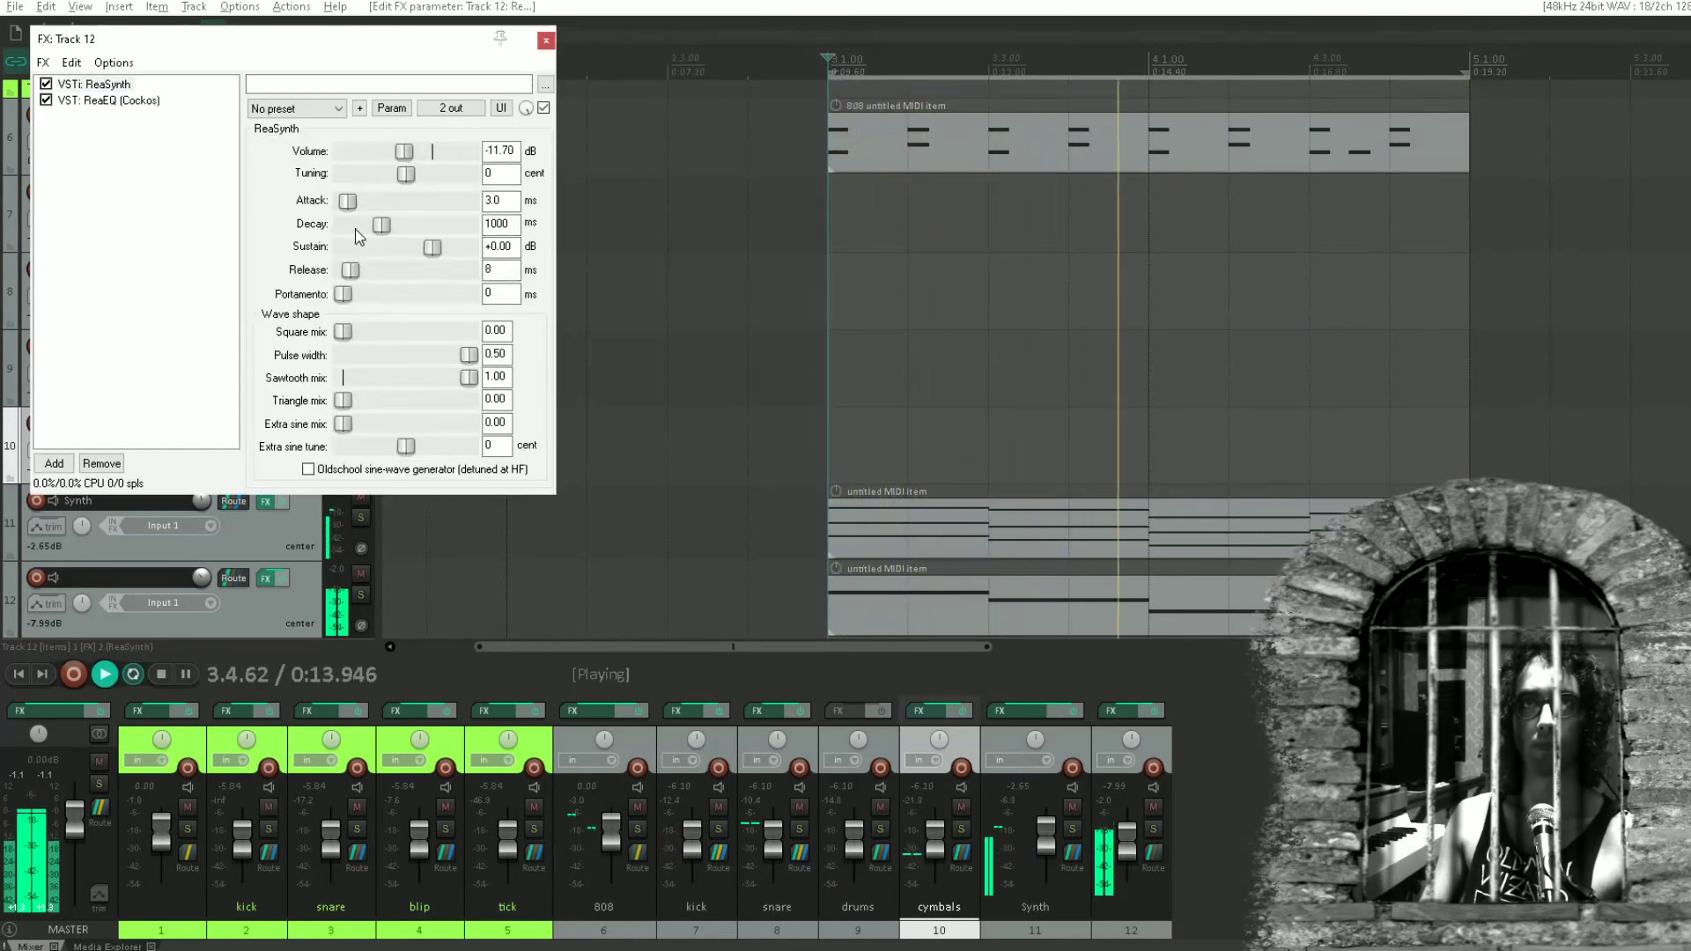
pyautogui.moveTo(382, 224); pyautogui.dragTo(424, 255)
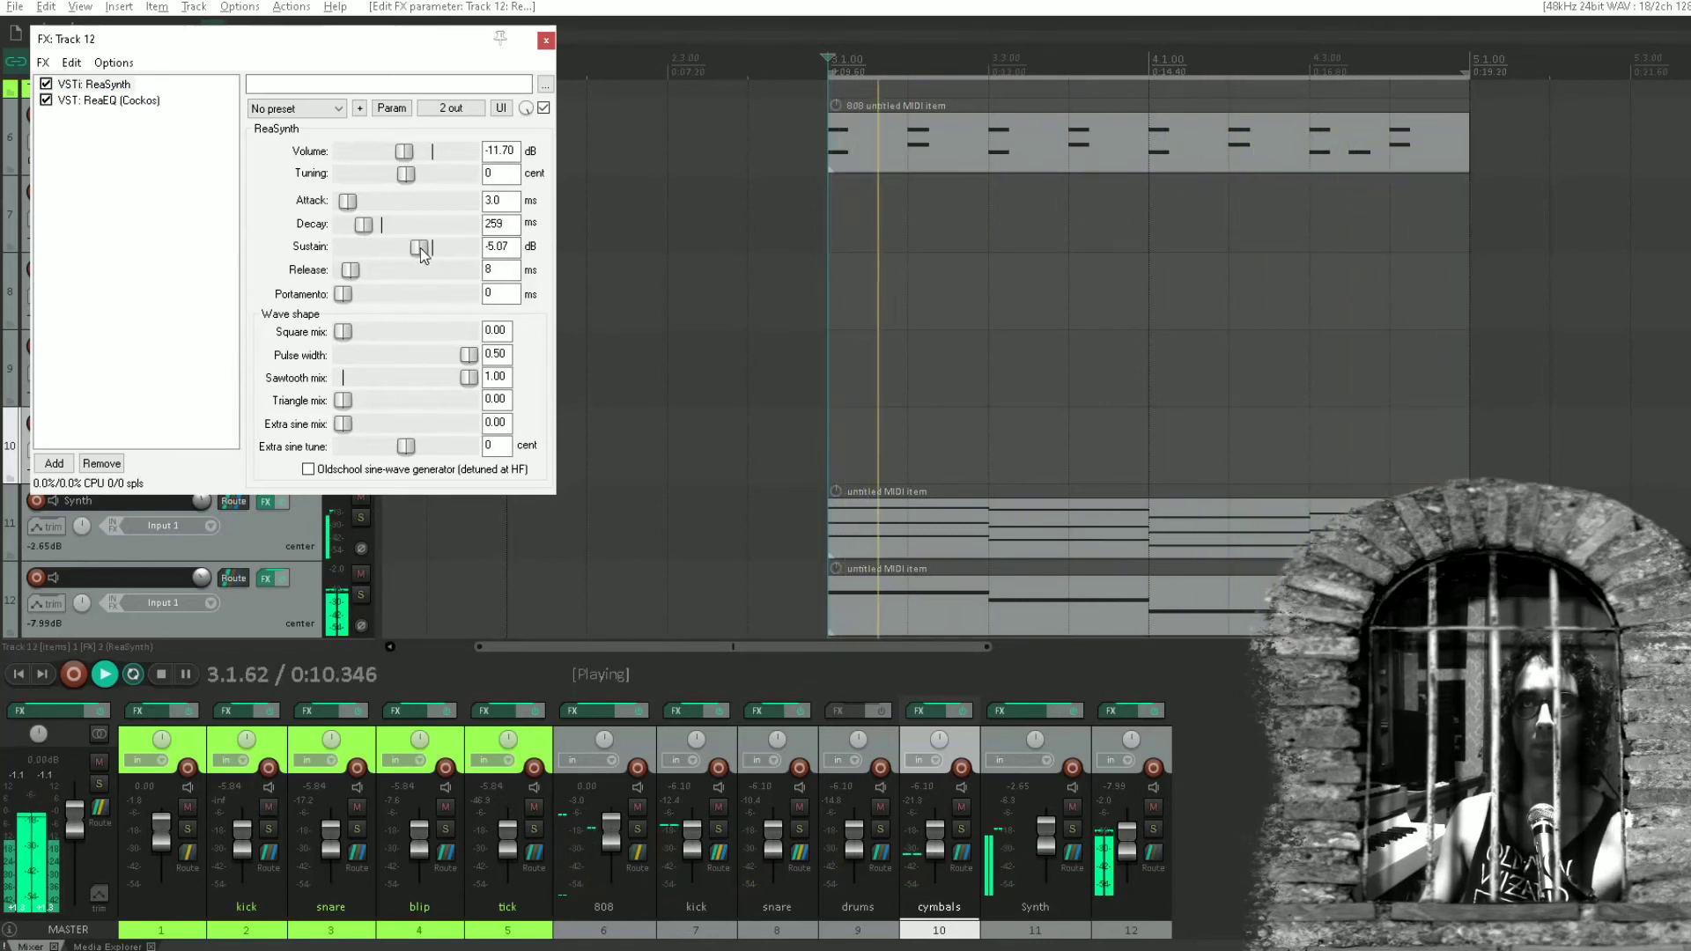
pyautogui.click(545, 42)
pyautogui.press('space')
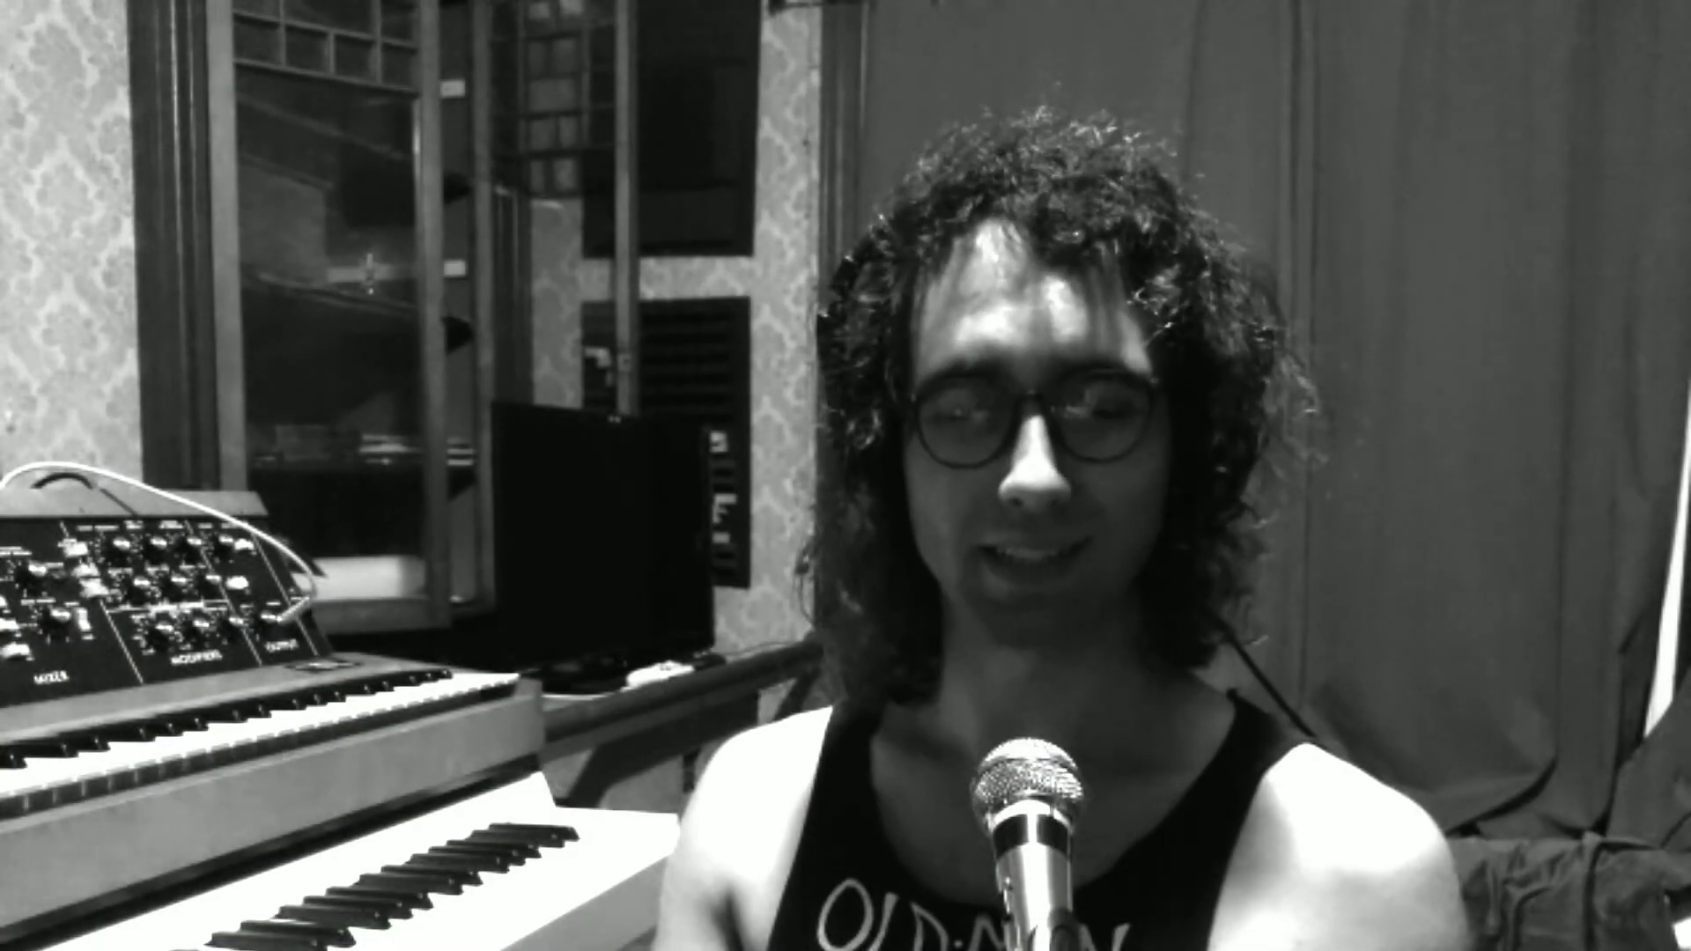